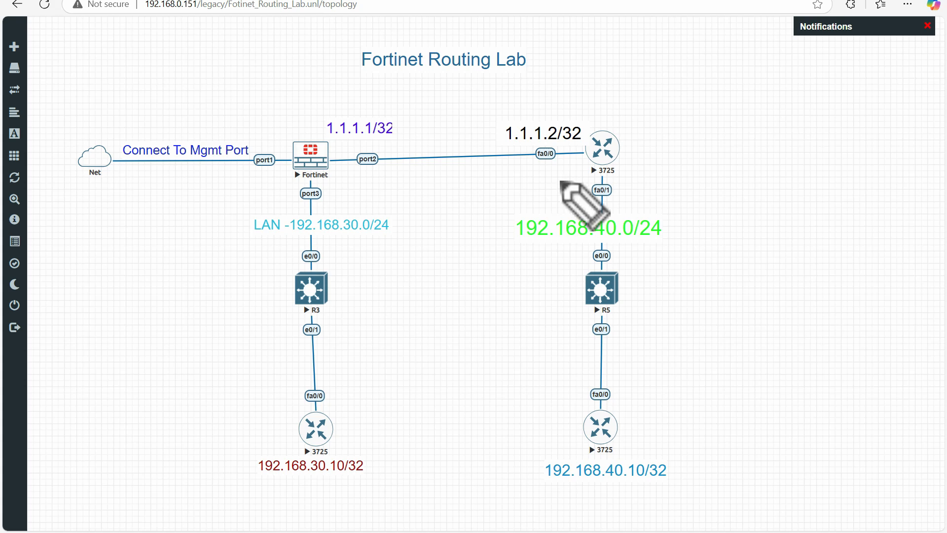
{"action": "mouse_move", "coordinate": [329, 141]}
{"action": "left_mouse_down"}
{"action": "mouse_move", "coordinate": [311, 134]}
{"action": "mouse_move", "coordinate": [286, 163]}
{"action": "mouse_move", "coordinate": [323, 183]}
{"action": "mouse_move", "coordinate": [344, 147]}
{"action": "left_mouse_up"}
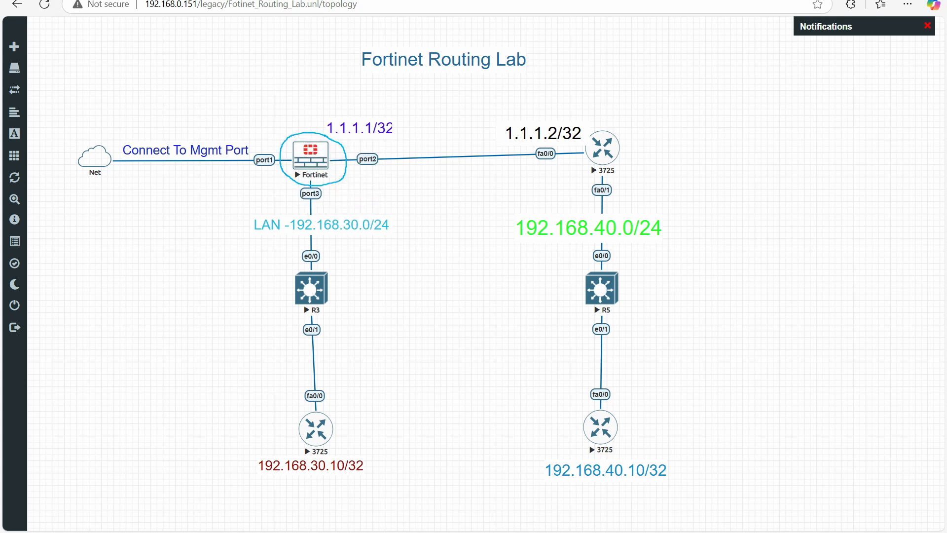
{"action": "key", "text": "Escape"}
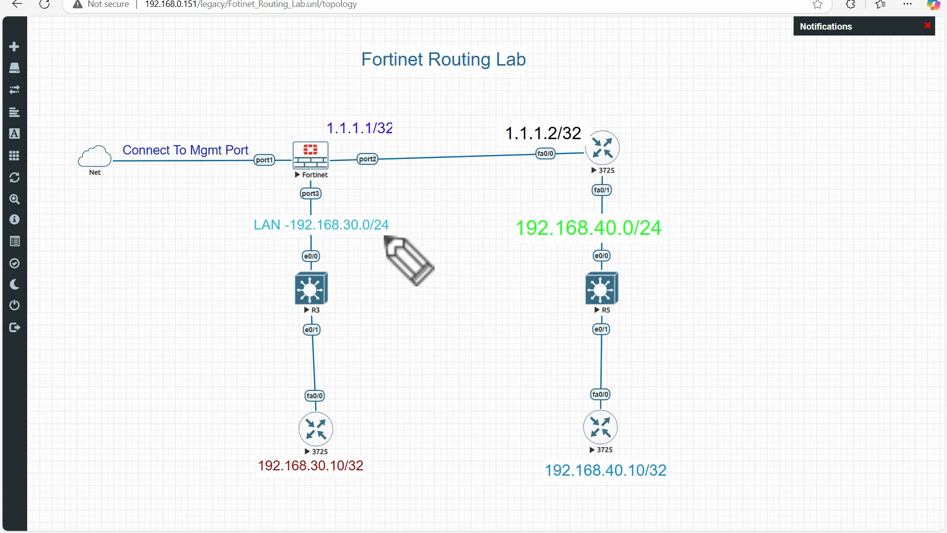
{"action": "mouse_move", "coordinate": [276, 170]}
{"action": "left_mouse_down"}
{"action": "mouse_move", "coordinate": [83, 173]}
{"action": "mouse_move", "coordinate": [105, 143]}
{"action": "left_mouse_up"}
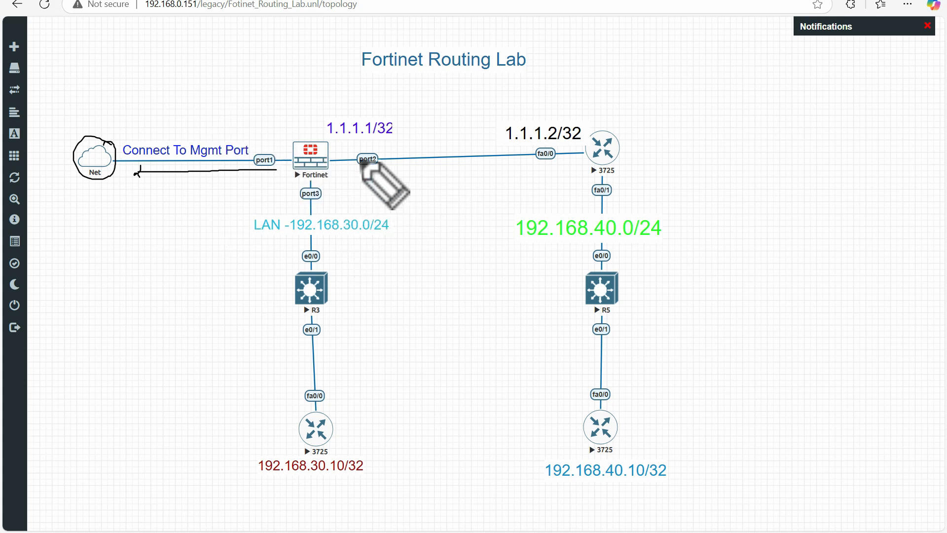
{"action": "mouse_move", "coordinate": [373, 150]}
{"action": "left_mouse_down"}
{"action": "mouse_move", "coordinate": [353, 166]}
{"action": "mouse_move", "coordinate": [370, 150]}
{"action": "mouse_move", "coordinate": [541, 143]}
{"action": "left_mouse_up"}
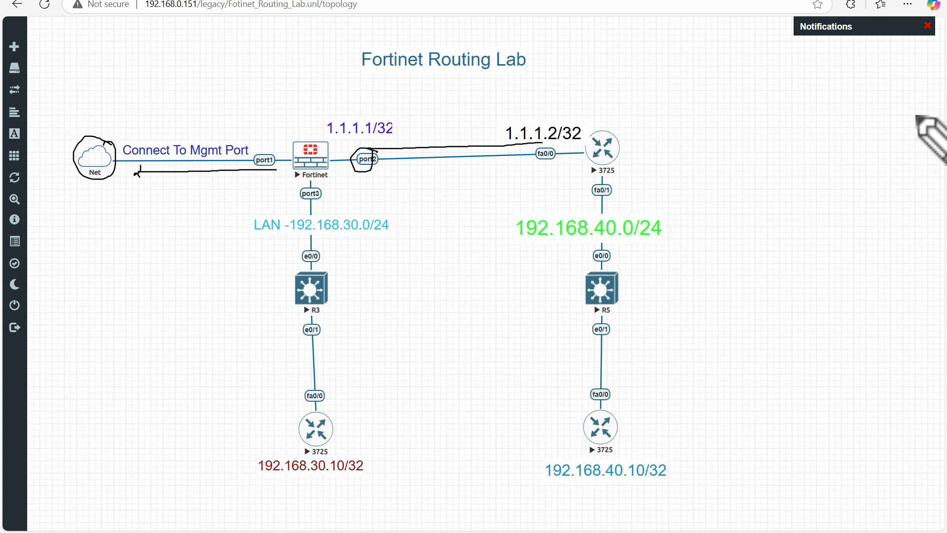
{"action": "mouse_move", "coordinate": [574, 127]}
{"action": "left_mouse_down"}
{"action": "mouse_move", "coordinate": [533, 115]}
{"action": "mouse_move", "coordinate": [530, 142]}
{"action": "mouse_move", "coordinate": [589, 139]}
{"action": "mouse_move", "coordinate": [584, 129]}
{"action": "mouse_move", "coordinate": [562, 129]}
{"action": "left_mouse_up"}
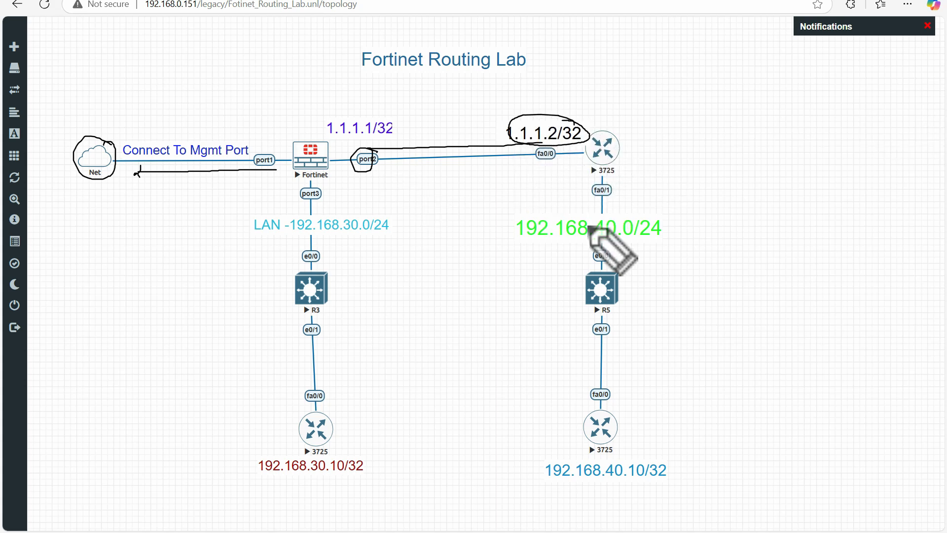
{"action": "left_click_drag", "start_coordinate": [525, 243], "coordinate": [617, 239]}
{"action": "left_click_drag", "start_coordinate": [527, 245], "coordinate": [583, 244]}
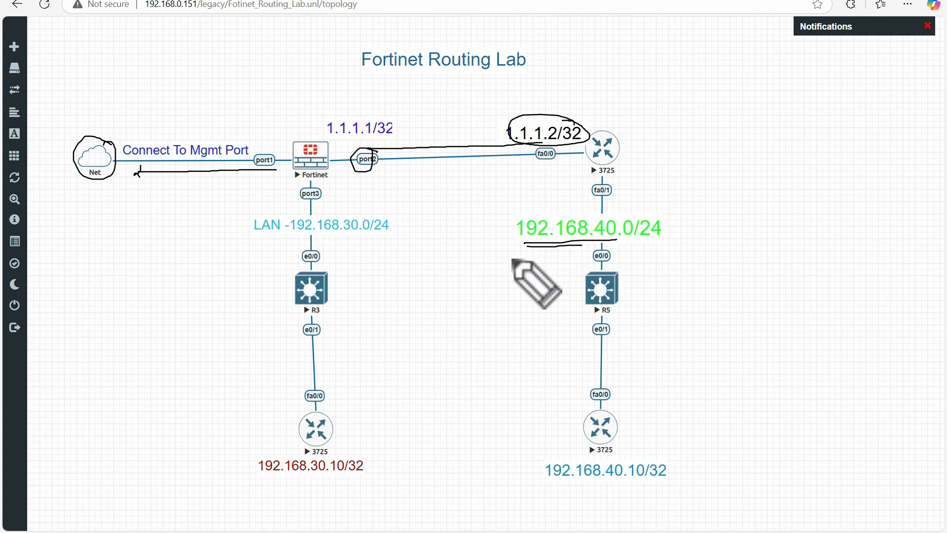
{"action": "left_click_drag", "start_coordinate": [264, 239], "coordinate": [379, 239]}
{"action": "mouse_move", "coordinate": [248, 211]}
{"action": "left_mouse_down"}
{"action": "mouse_move", "coordinate": [247, 223]}
{"action": "mouse_move", "coordinate": [245, 212]}
{"action": "mouse_move", "coordinate": [338, 211]}
{"action": "mouse_move", "coordinate": [395, 225]}
{"action": "left_mouse_up"}
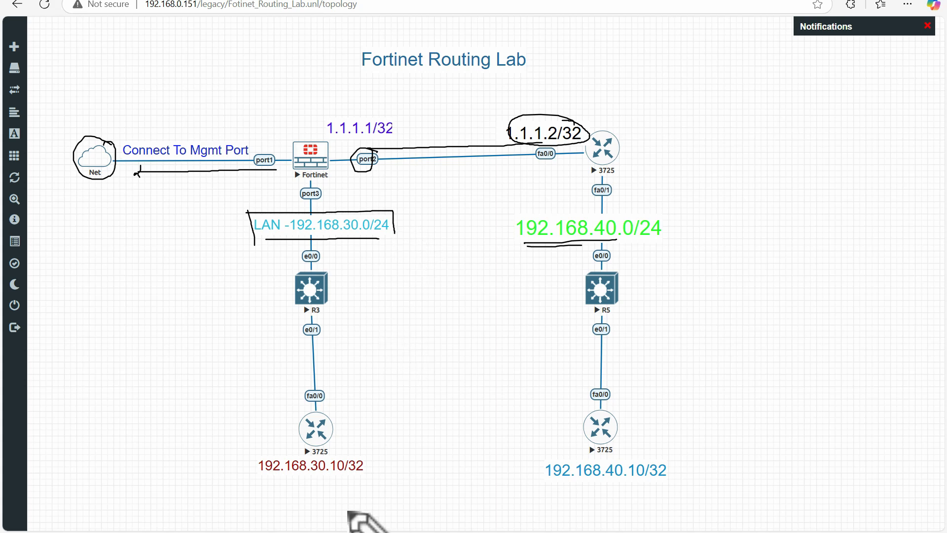
{"action": "left_click_drag", "start_coordinate": [280, 477], "coordinate": [358, 477]}
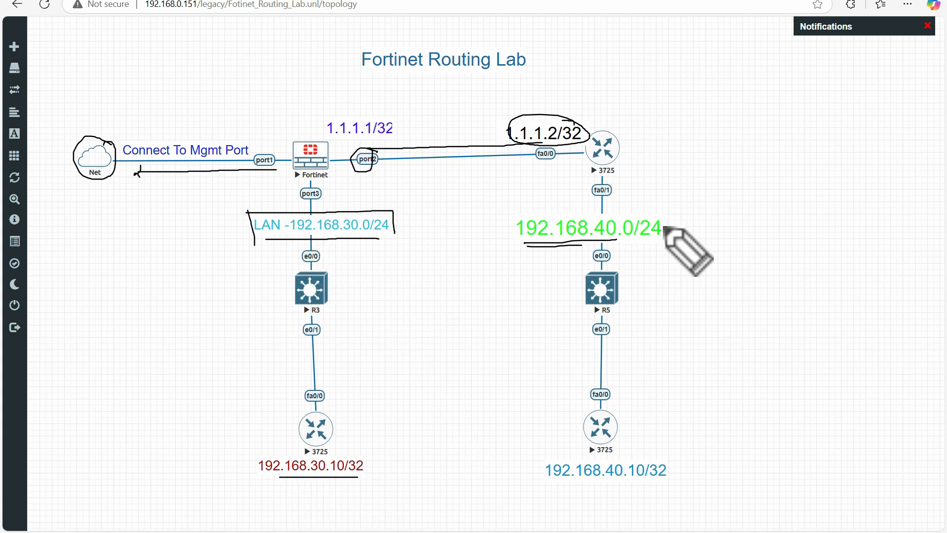
{"action": "mouse_move", "coordinate": [523, 214]}
{"action": "left_mouse_down"}
{"action": "mouse_move", "coordinate": [523, 245]}
{"action": "mouse_move", "coordinate": [617, 240]}
{"action": "left_mouse_up"}
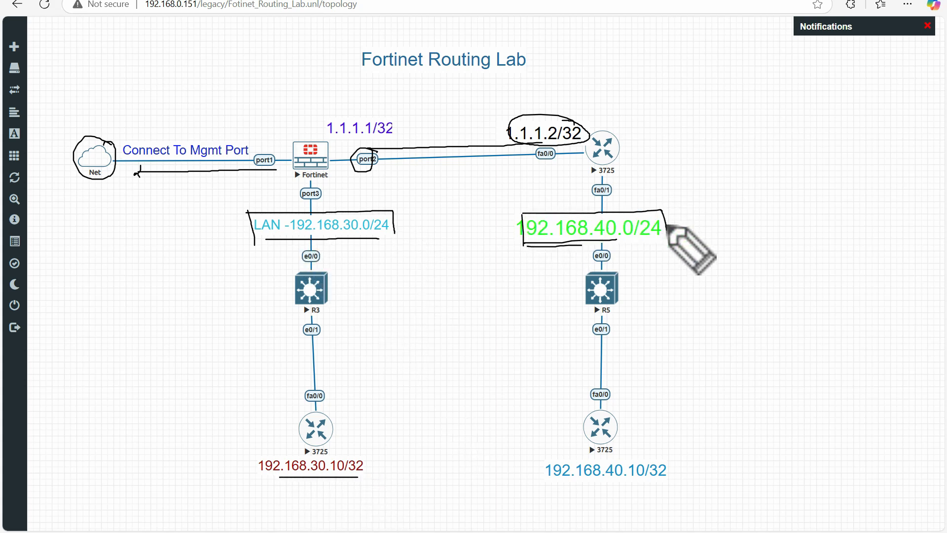
{"action": "left_click_drag", "start_coordinate": [553, 483], "coordinate": [673, 481]}
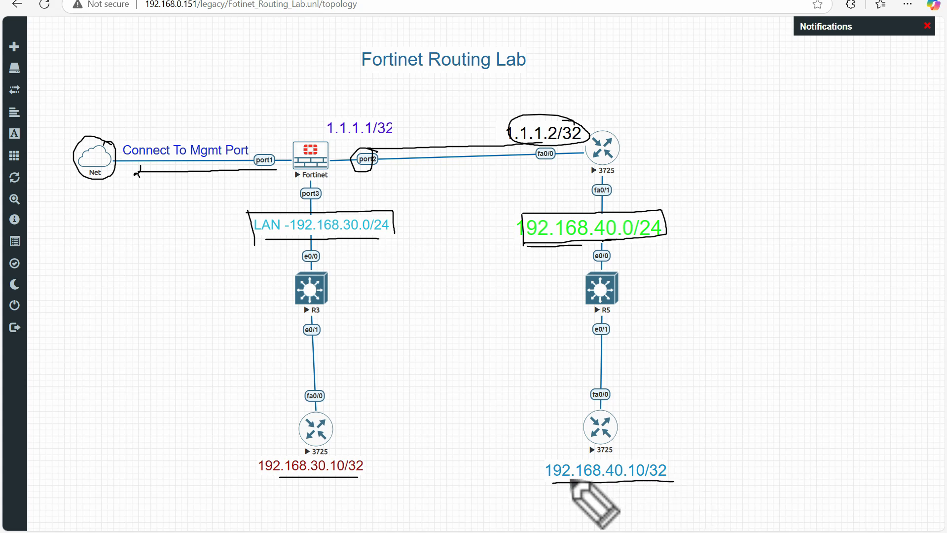
{"action": "left_click_drag", "start_coordinate": [542, 455], "coordinate": [547, 486]}
{"action": "mouse_move", "coordinate": [541, 454]}
{"action": "left_mouse_down"}
{"action": "mouse_move", "coordinate": [676, 453]}
{"action": "mouse_move", "coordinate": [676, 481]}
{"action": "left_mouse_up"}
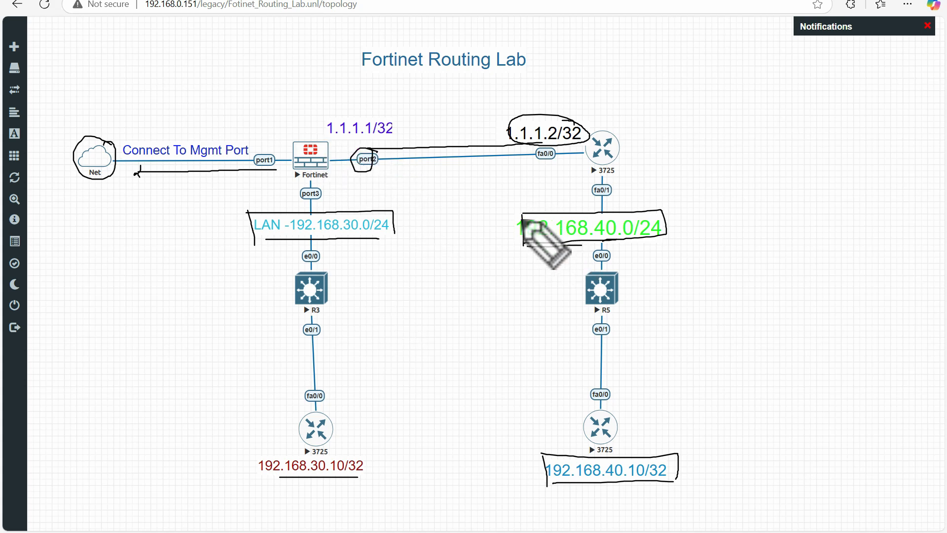
{"action": "mouse_move", "coordinate": [524, 221]}
{"action": "left_mouse_down"}
{"action": "mouse_move", "coordinate": [528, 240]}
{"action": "mouse_move", "coordinate": [624, 247]}
{"action": "mouse_move", "coordinate": [663, 217]}
{"action": "mouse_move", "coordinate": [544, 209]}
{"action": "left_mouse_up"}
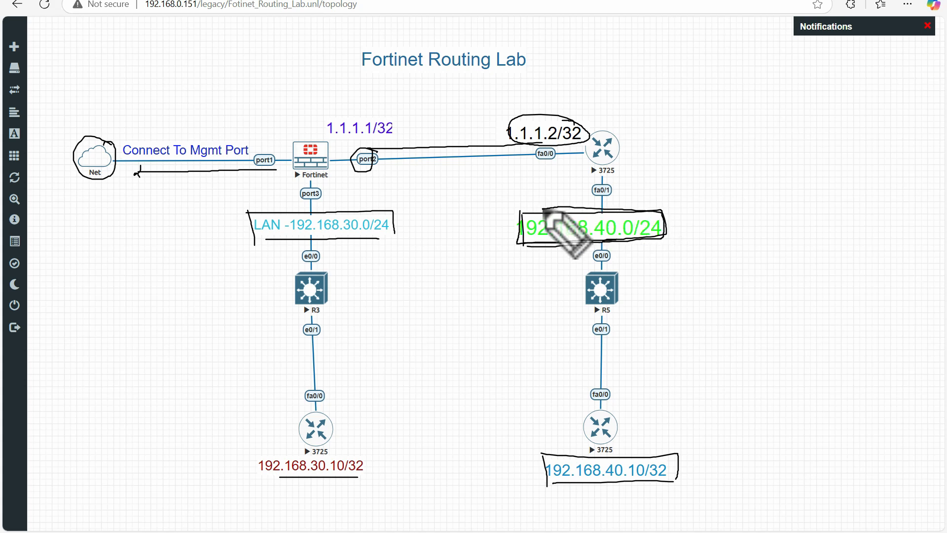
{"action": "left_click_drag", "start_coordinate": [367, 453], "coordinate": [383, 438]}
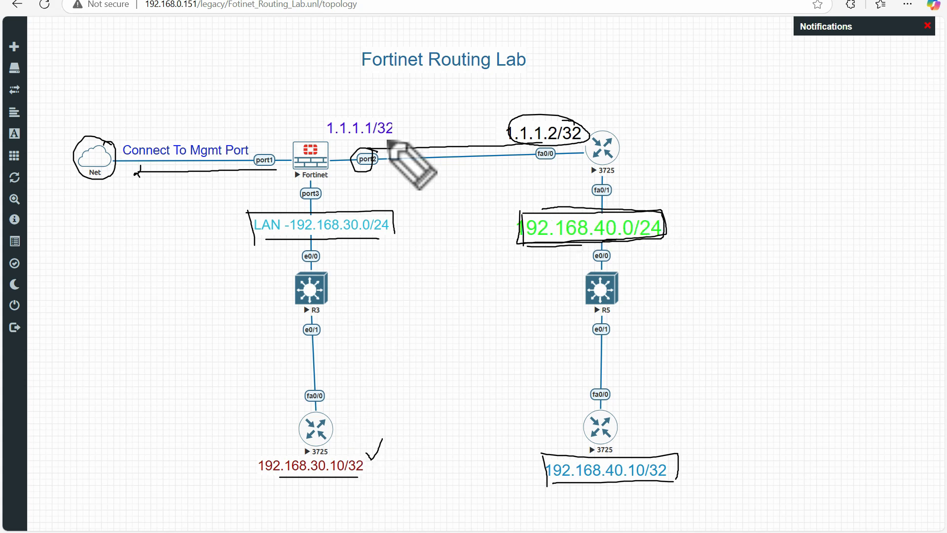
{"action": "mouse_move", "coordinate": [328, 176]}
{"action": "left_mouse_down"}
{"action": "mouse_move", "coordinate": [345, 186]}
{"action": "mouse_move", "coordinate": [323, 193]}
{"action": "left_mouse_up"}
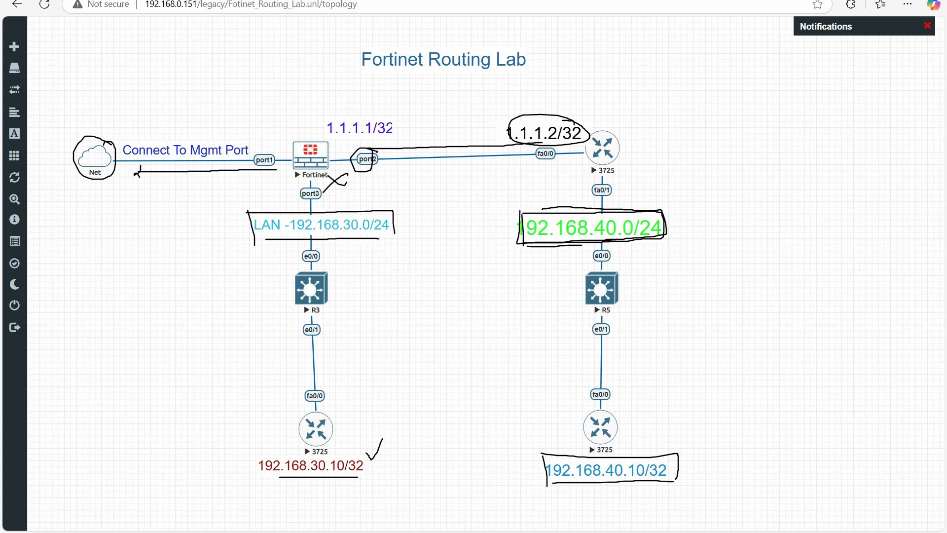
{"action": "key", "text": "Escape"}
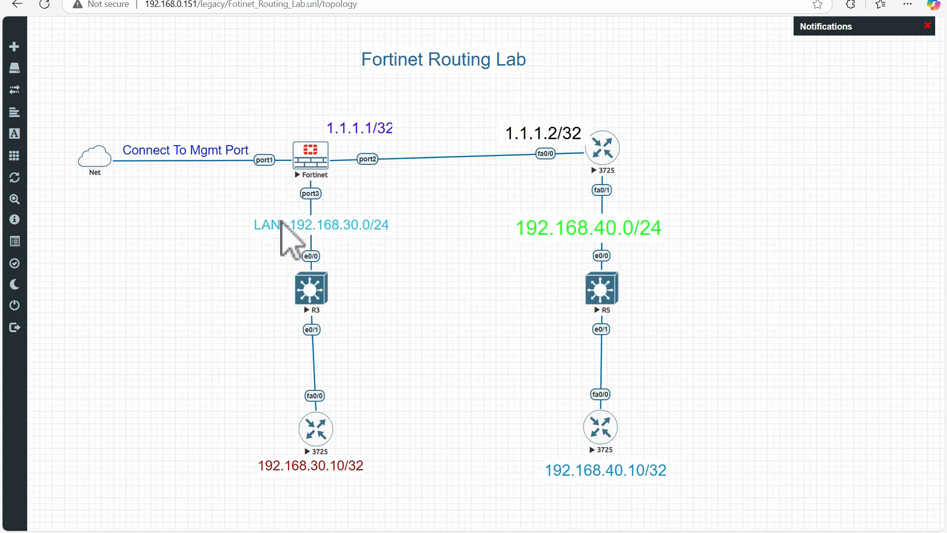
Reposition the 1.1.1.2/32 label and the 1.1.1.1/32 label slightly, nearer to the link between Fortinet and the 3725 router
{"action": "left_click_drag", "start_coordinate": [542, 133], "coordinate": [539, 135]}
{"action": "left_click_drag", "start_coordinate": [385, 131], "coordinate": [385, 140]}
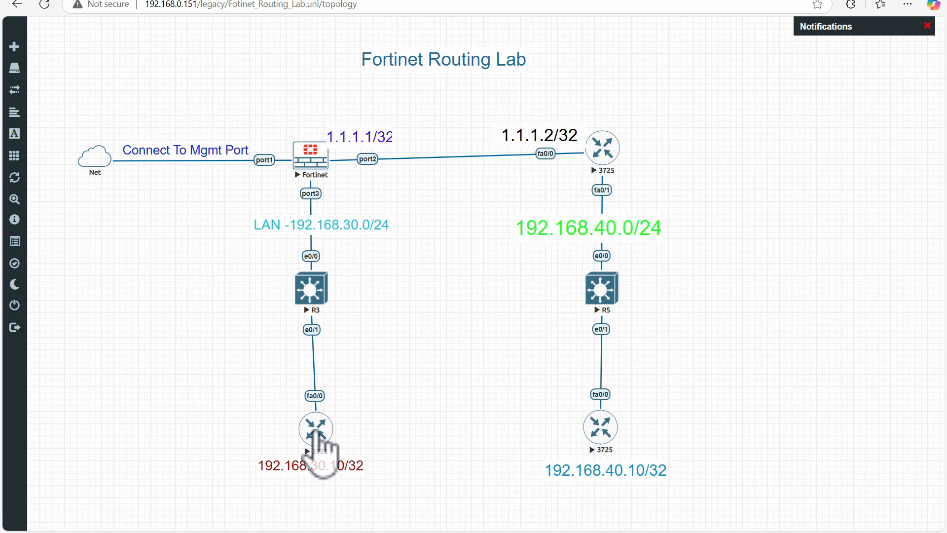
Open the console of the 3725 router labelled 192.168.30.10/32 and bring up its command prompt
{"action": "left_click", "coordinate": [316, 435]}
{"action": "left_click", "coordinate": [535, 73]}
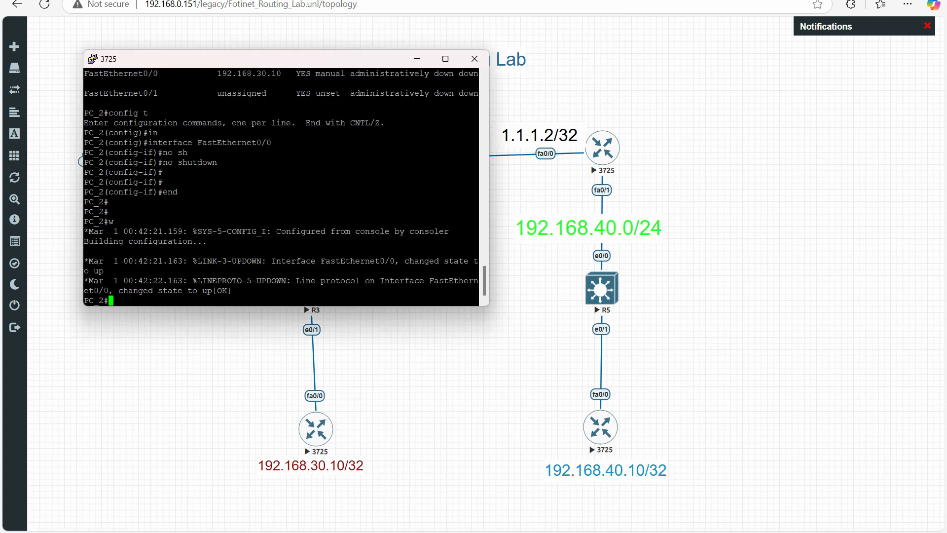
{"action": "left_click_drag", "start_coordinate": [290, 62], "coordinate": [351, 64]}
{"action": "key", "text": "Return"}
{"action": "key", "text": "Return"}
{"action": "key", "text": "Return"}
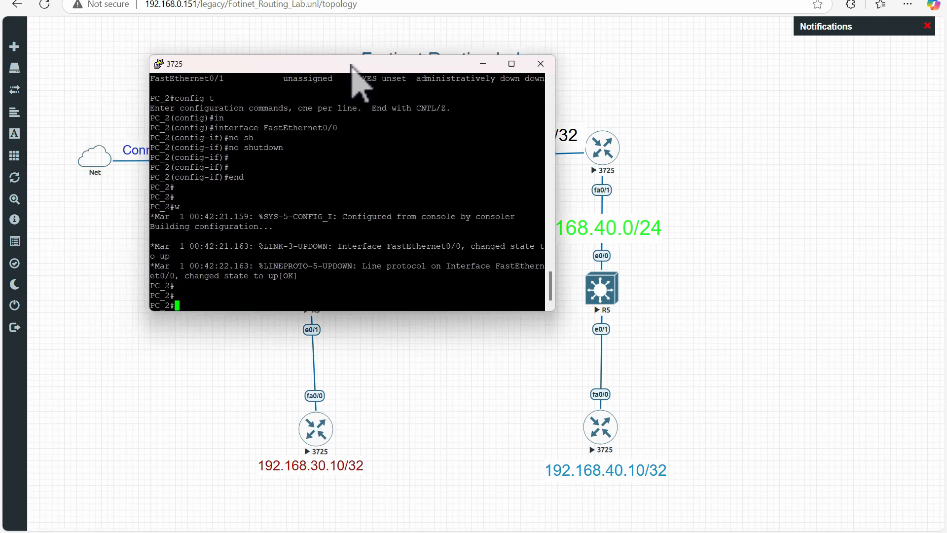
List the router's interfaces with "sh ip int bri" and highlight the IP address of FastEthernet0/0
{"action": "type", "text": "sh "}
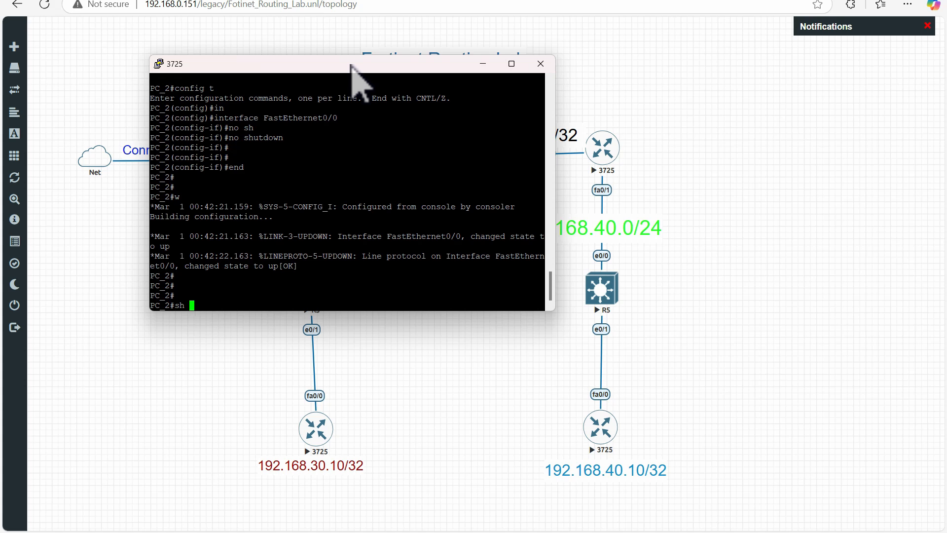
{"action": "type", "text": "ip int bri"}
{"action": "key", "text": "Return"}
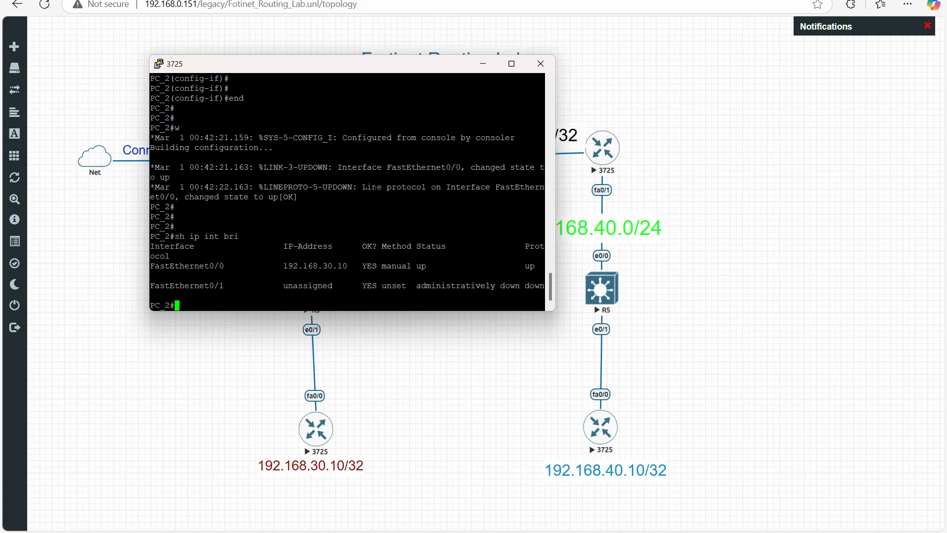
{"action": "left_click_drag", "start_coordinate": [289, 265], "coordinate": [361, 266]}
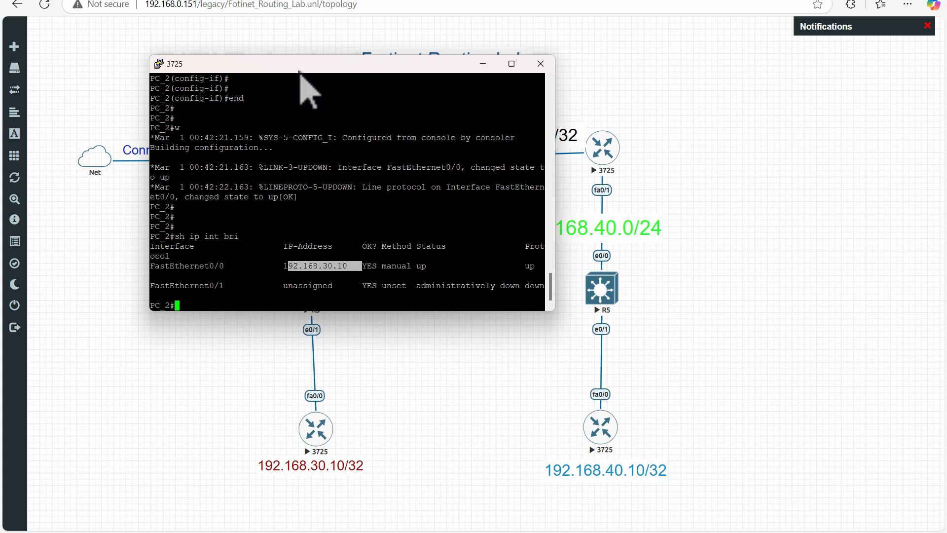
{"action": "left_click_drag", "start_coordinate": [301, 74], "coordinate": [311, 42]}
{"action": "left_click_drag", "start_coordinate": [180, 235], "coordinate": [353, 235]}
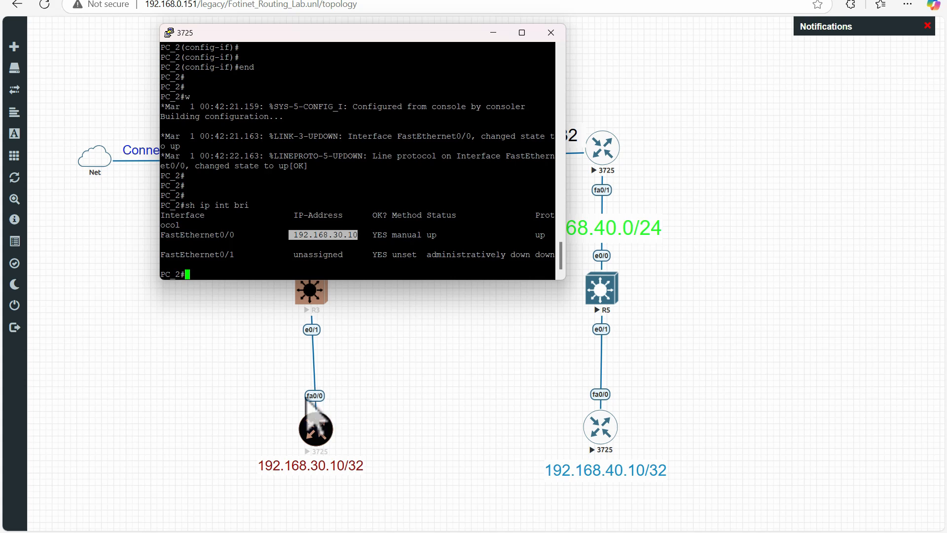
Check the running configuration for static routes with "sh run | i ip route"
{"action": "left_click", "coordinate": [355, 156]}
{"action": "type", "text": "sh "}
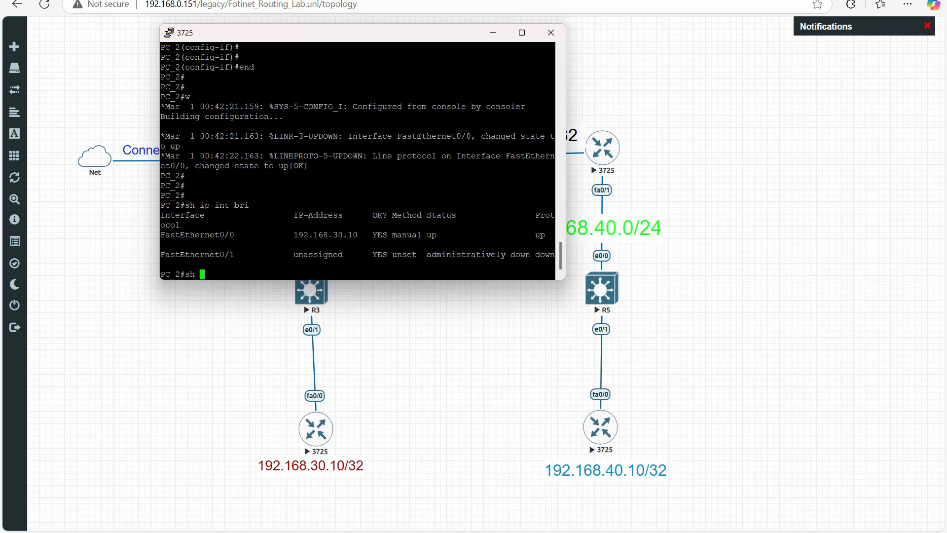
{"action": "type", "text": "ru n | i ip route"}
{"action": "key", "text": "Return"}
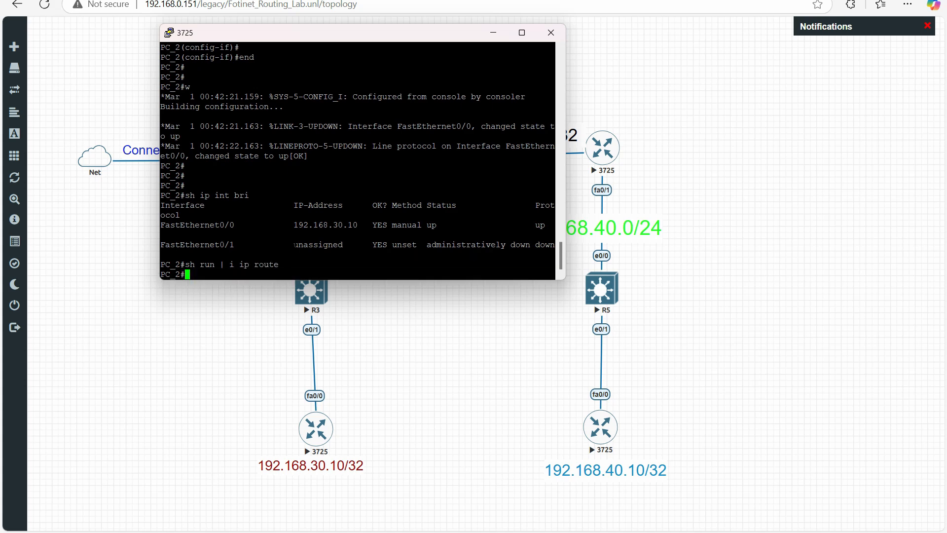
Add the default route "ip route 0.0.0.0 0.0.0.0 192.168.30.1" in configuration mode on PC_2, and return to the privileged prompt
{"action": "type", "text": "config t"}
{"action": "key", "text": "Return"}
{"action": "type", "text": "ip "}
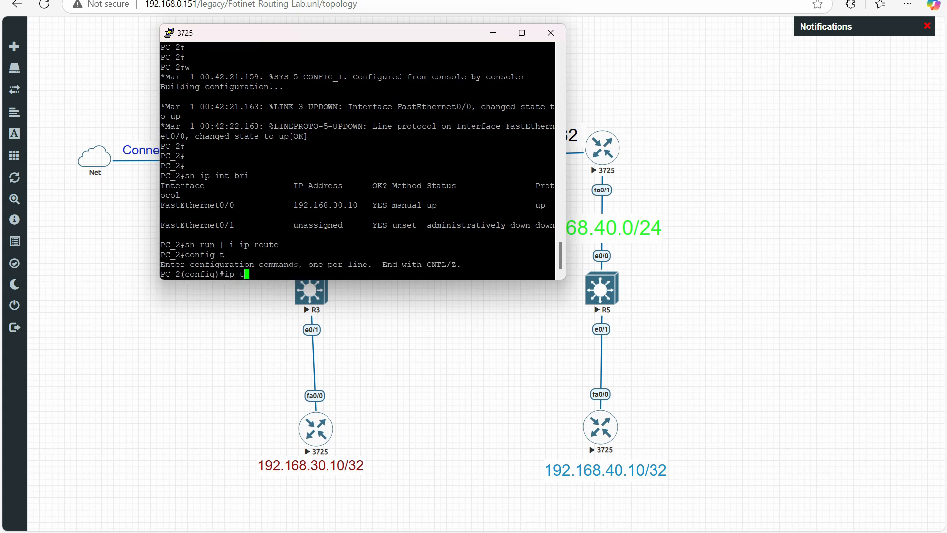
{"action": "type", "text": "route 0.0.0.0 .0.0"}
{"action": "key", "text": "BackSpace"}
{"action": "key", "text": "BackSpace"}
{"action": "type", "text": "0.0.0 192.168.30.1"}
{"action": "key", "text": "Return"}
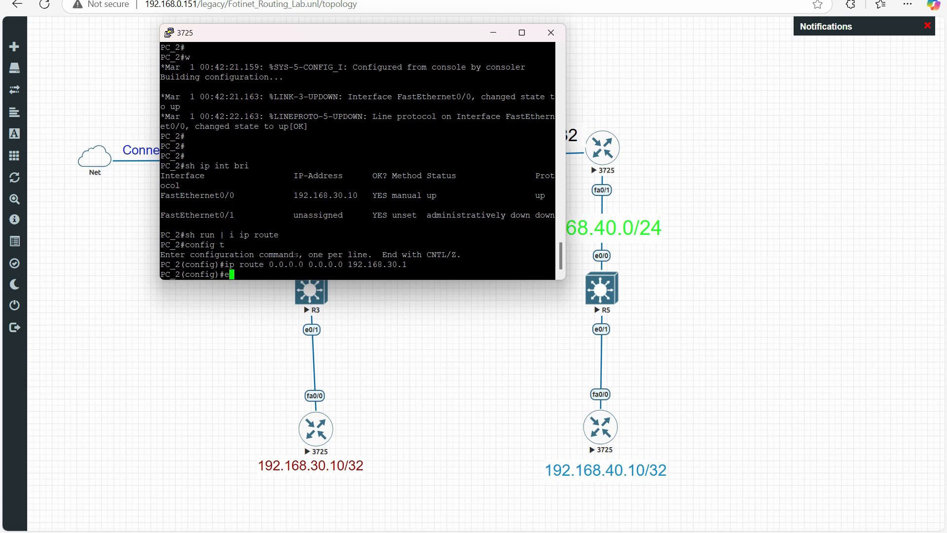
{"action": "type", "text": "end"}
{"action": "key", "text": "Return"}
{"action": "key", "text": "Return"}
Ping the default gateway 192.168.30.1 from PC_2
{"action": "type", "text": "p"}
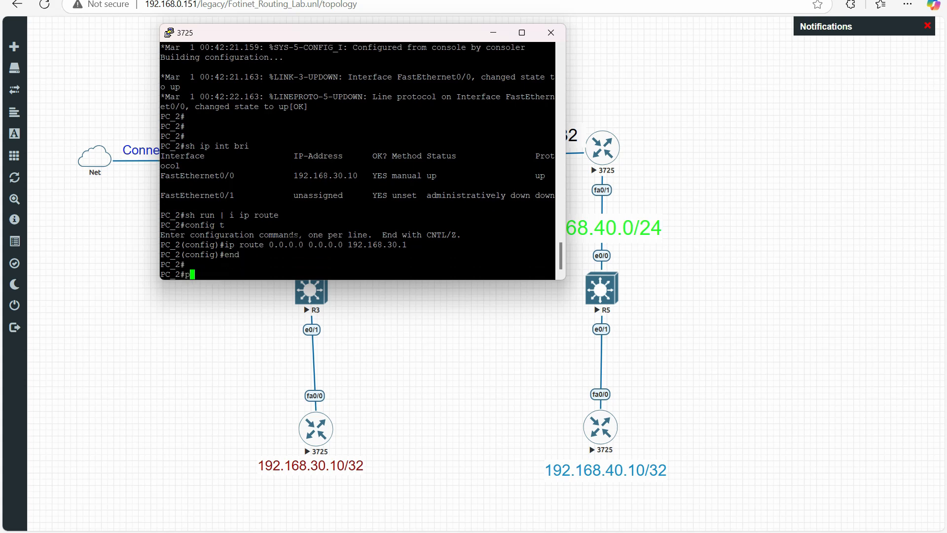
{"action": "type", "text": "ing 192"}
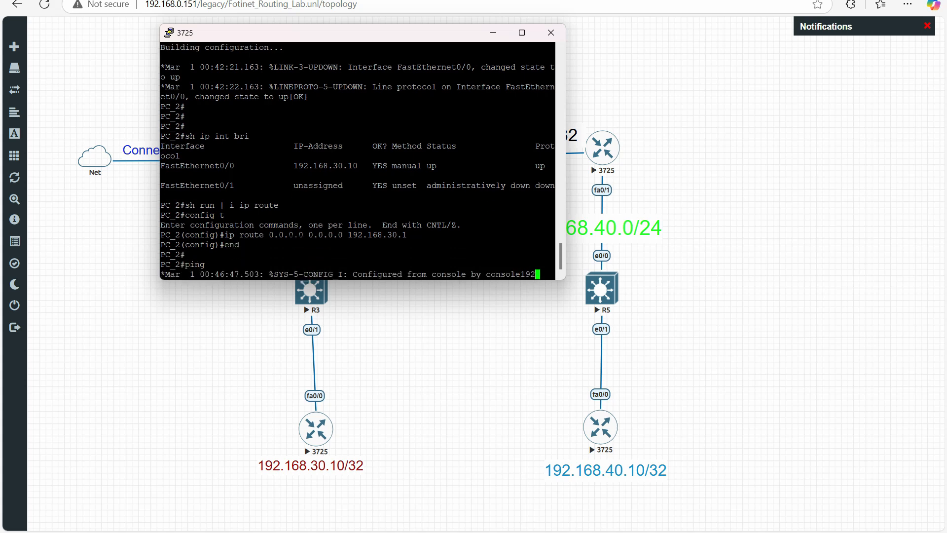
{"action": "type", "text": ".168"}
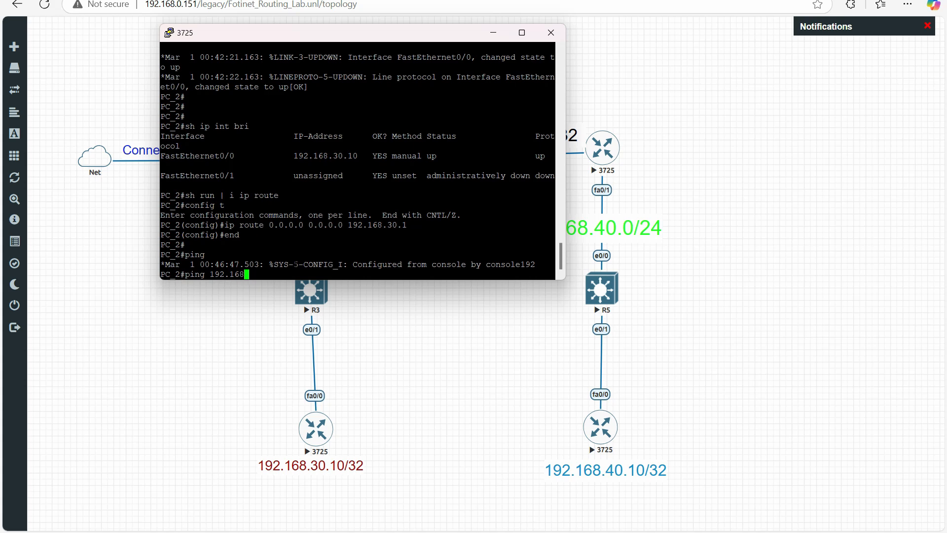
{"action": "type", "text": ".30.1"}
{"action": "key", "text": "Return"}
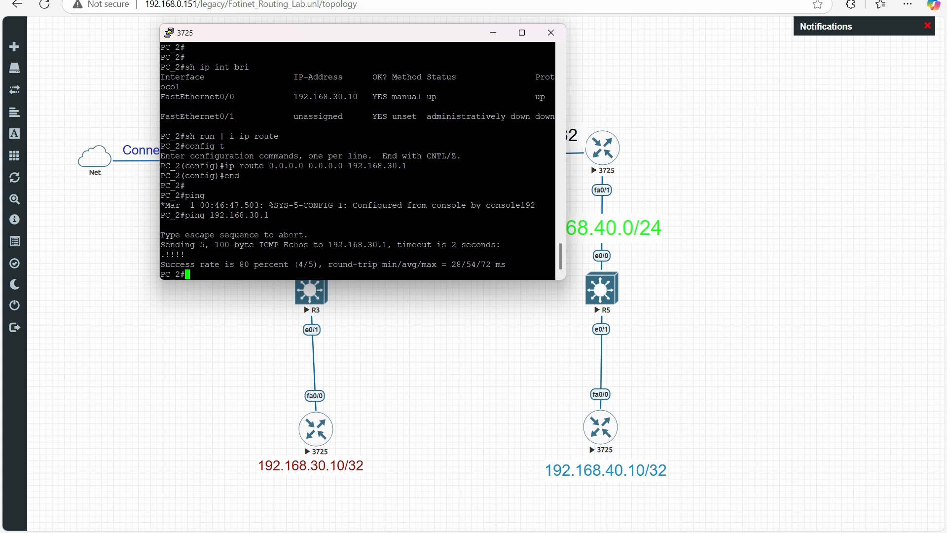
Ping the remote host 192.168.40.10 from PC_2
{"action": "left_click_drag", "start_coordinate": [287, 33], "coordinate": [214, 74]}
{"action": "type", "text": "pi"}
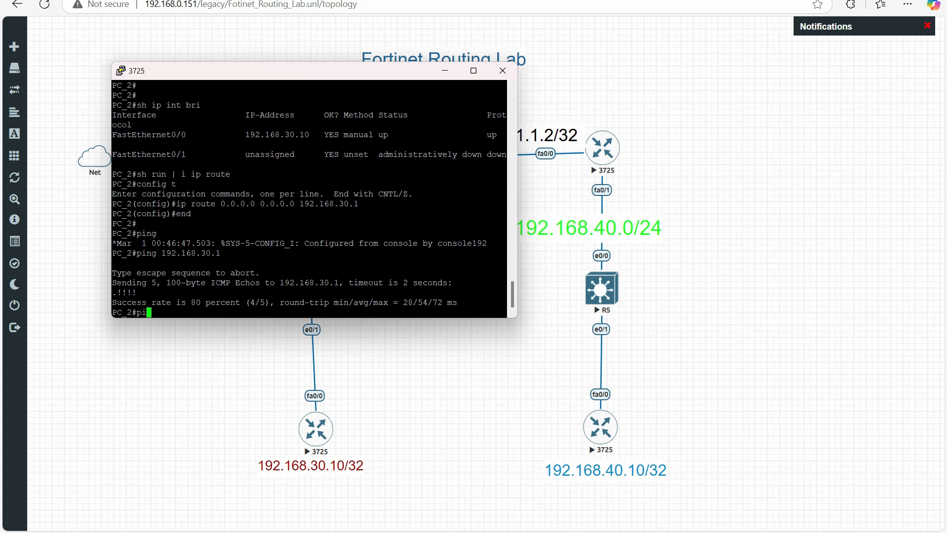
{"action": "type", "text": "ng 192."}
{"action": "type", "text": "168.40.10"}
{"action": "key", "text": "Return"}
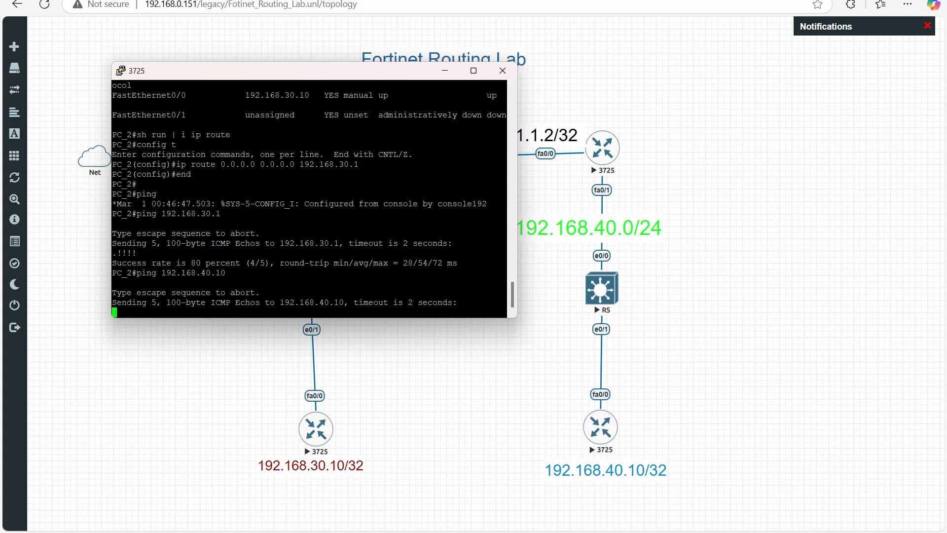
Close the PC_2 console session and confirm the exit
{"action": "left_click_drag", "start_coordinate": [364, 74], "coordinate": [470, 200]}
{"action": "left_click", "coordinate": [609, 196]}
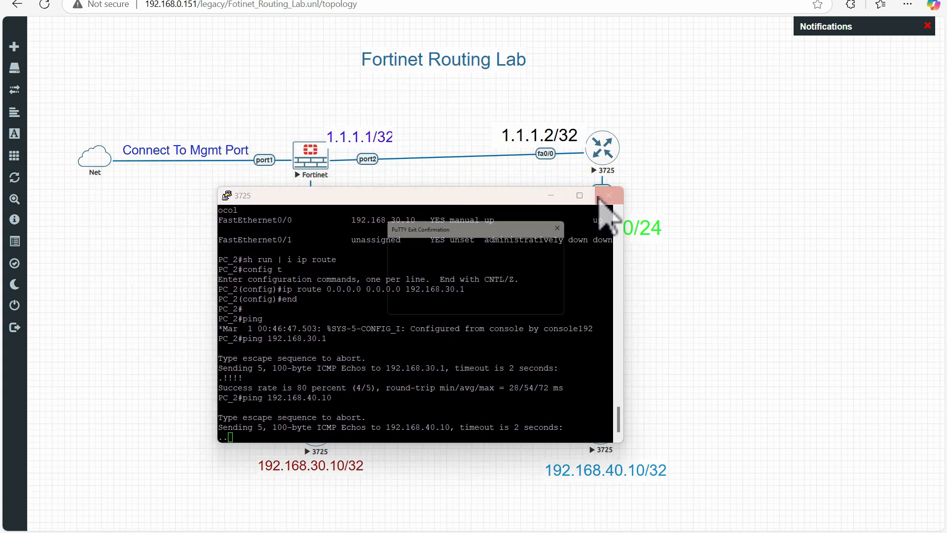
{"action": "left_click", "coordinate": [486, 305]}
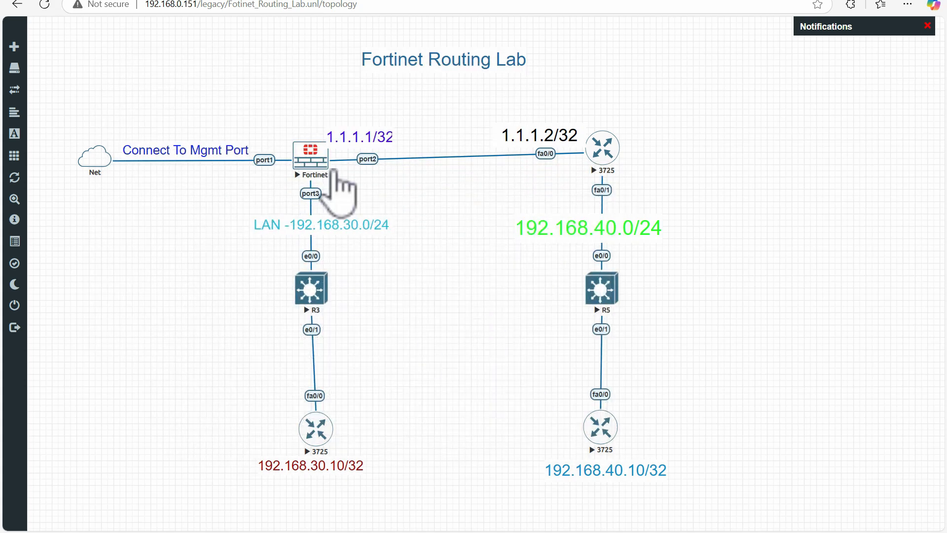
Open the console of the 192.168.40.10 host and list its interfaces with "show ip interface brief", checking the FastEthernet0/0 address
{"action": "left_click", "coordinate": [608, 442]}
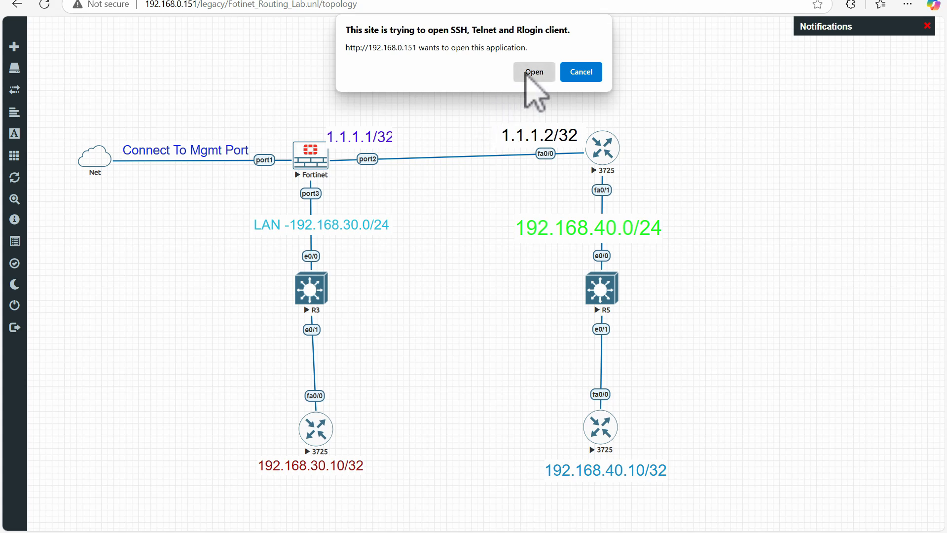
{"action": "left_click", "coordinate": [529, 70]}
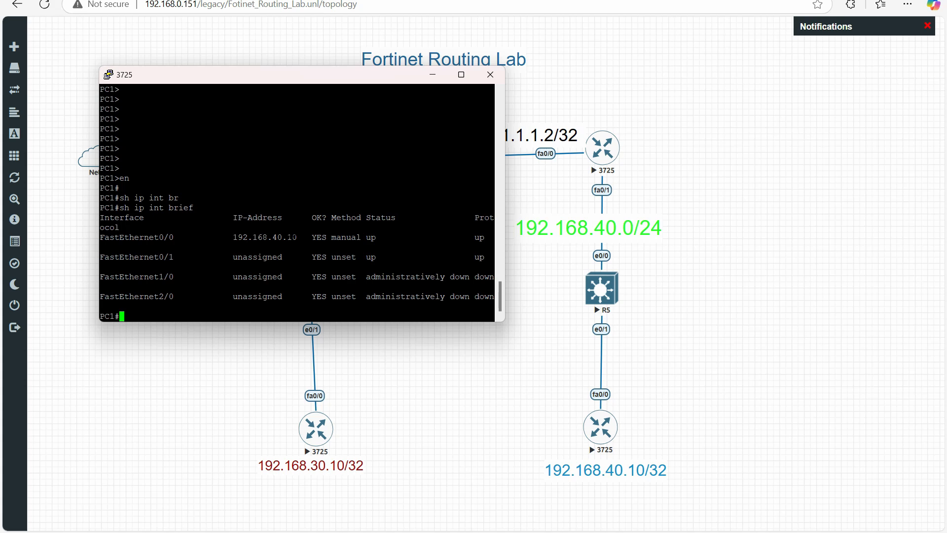
{"action": "type", "text": "sh i"}
{"action": "type", "text": "p int br"}
{"action": "key", "text": "Tab"}
{"action": "key", "text": "Return"}
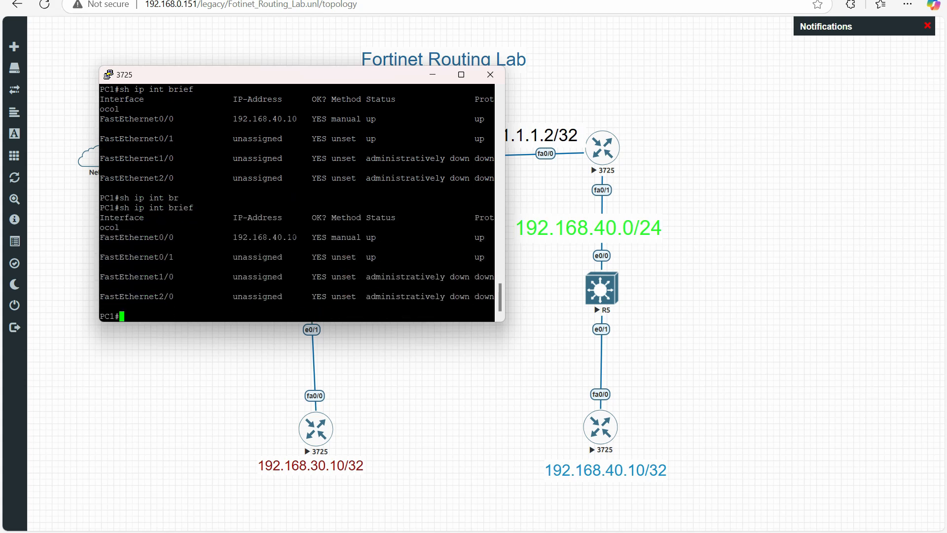
{"action": "left_click_drag", "start_coordinate": [224, 237], "coordinate": [311, 237]}
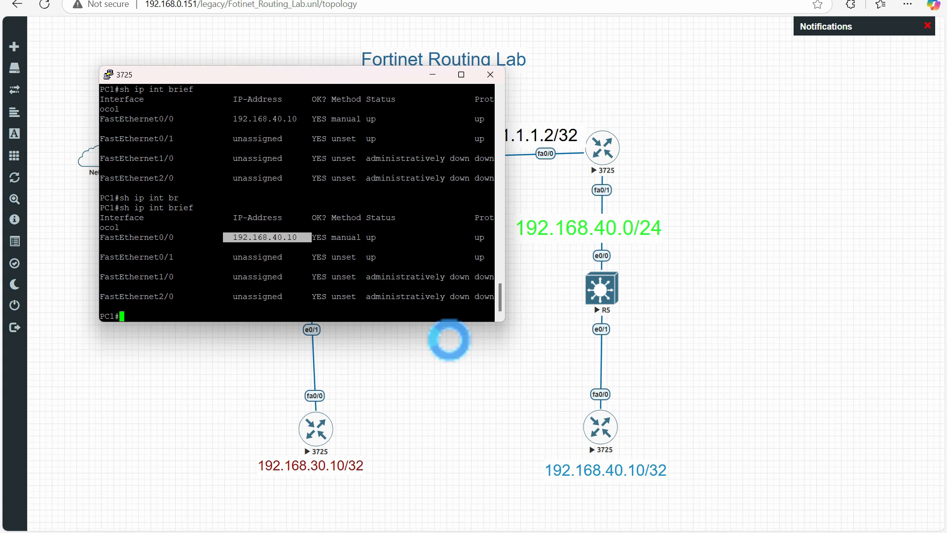
{"action": "left_click", "coordinate": [277, 267]}
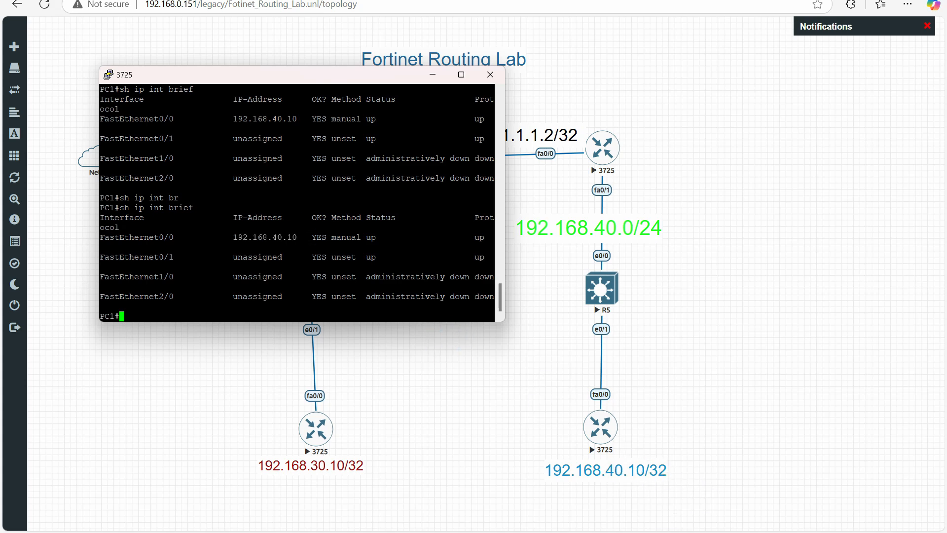
Display the IP routing table on PC1 and check its gateway of last resort
{"action": "type", "text": "sh ip ro"}
{"action": "key", "text": "Tab"}
{"action": "key", "text": "Return"}
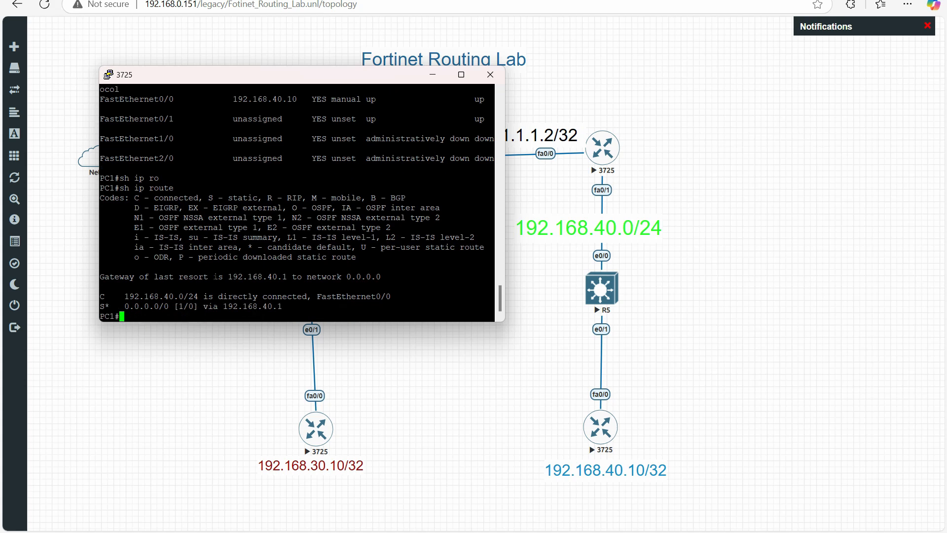
{"action": "left_click_drag", "start_coordinate": [493, 276], "coordinate": [228, 277]}
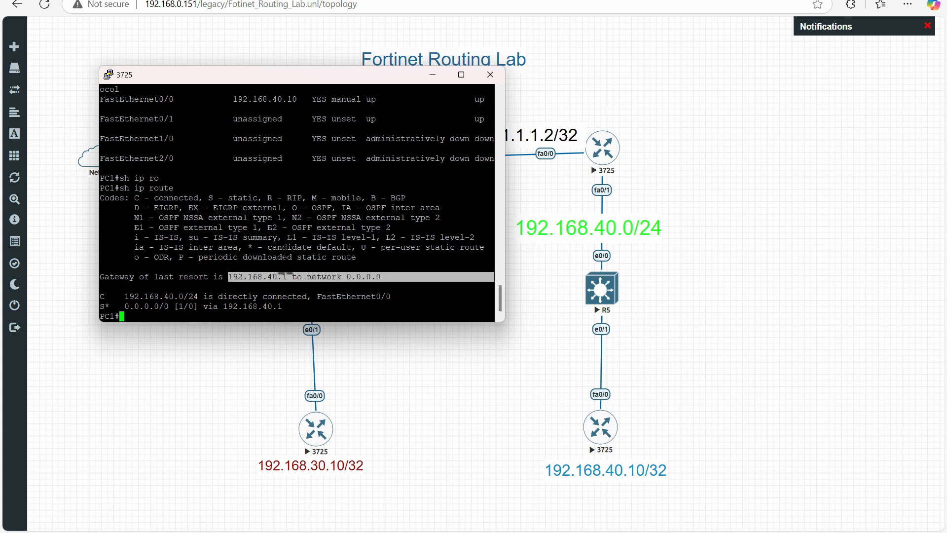
{"action": "left_click", "coordinate": [266, 219]}
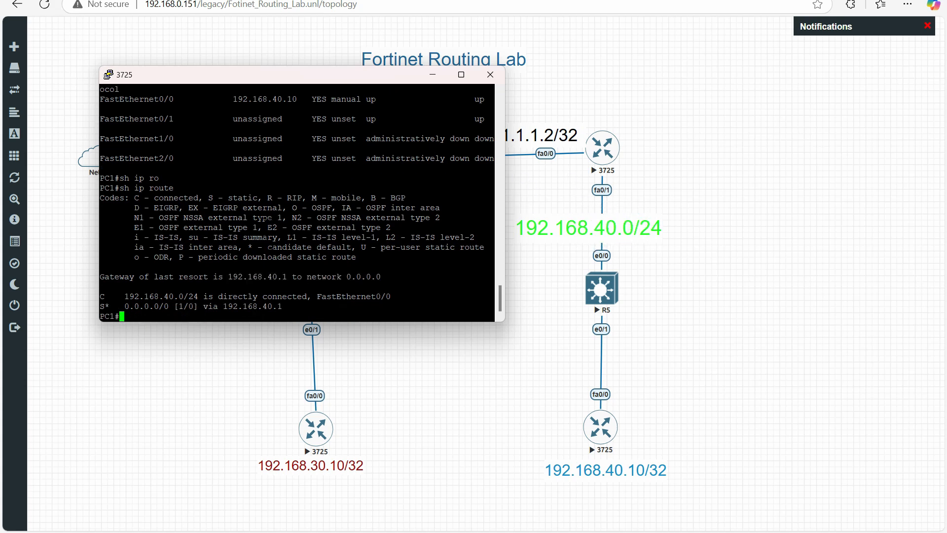
Ping the default gateway 192.168.40.1 from PC1
{"action": "type", "text": "ping 192.168.40.1"}
{"action": "key", "text": "Return"}
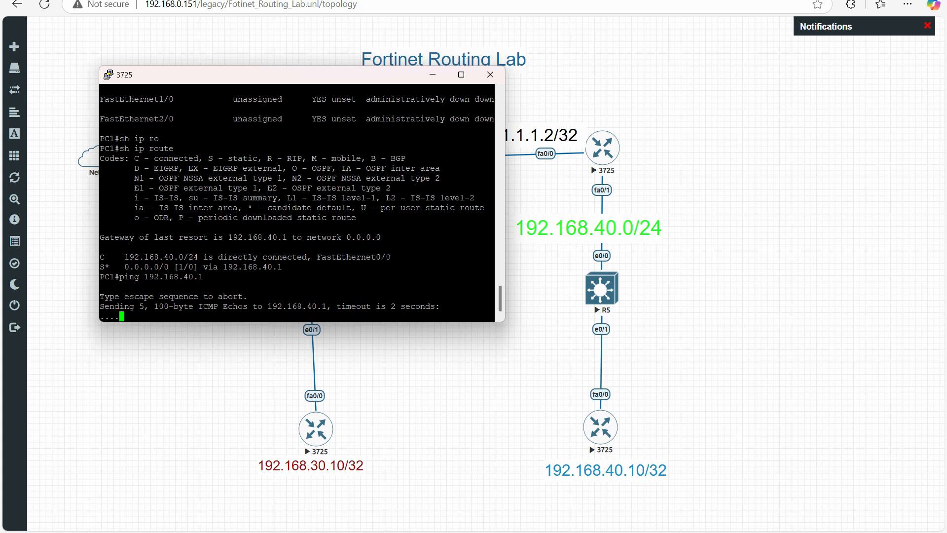
Open the console of the 3725 router at 1.1.1.2 and decline the initial configuration dialog to reach the command prompt
{"action": "left_click", "coordinate": [599, 147]}
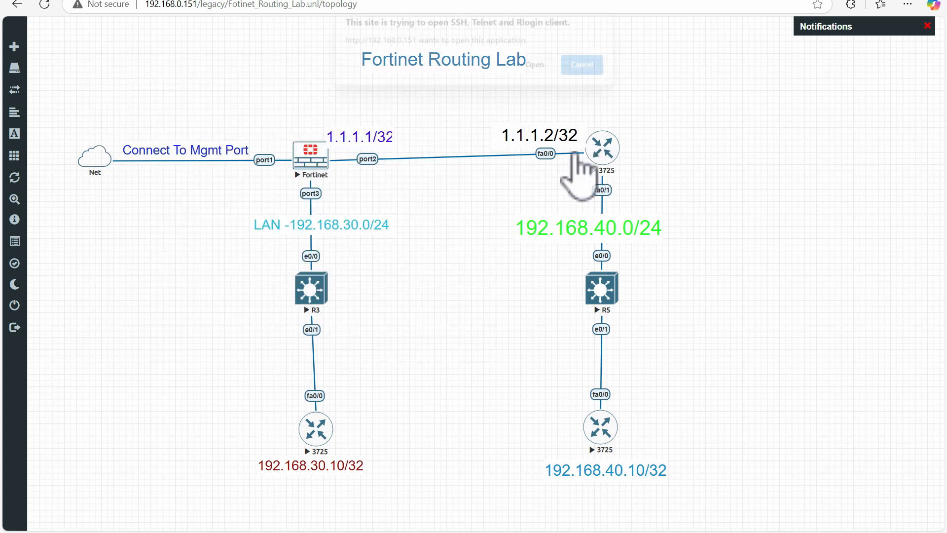
{"action": "left_click", "coordinate": [536, 72]}
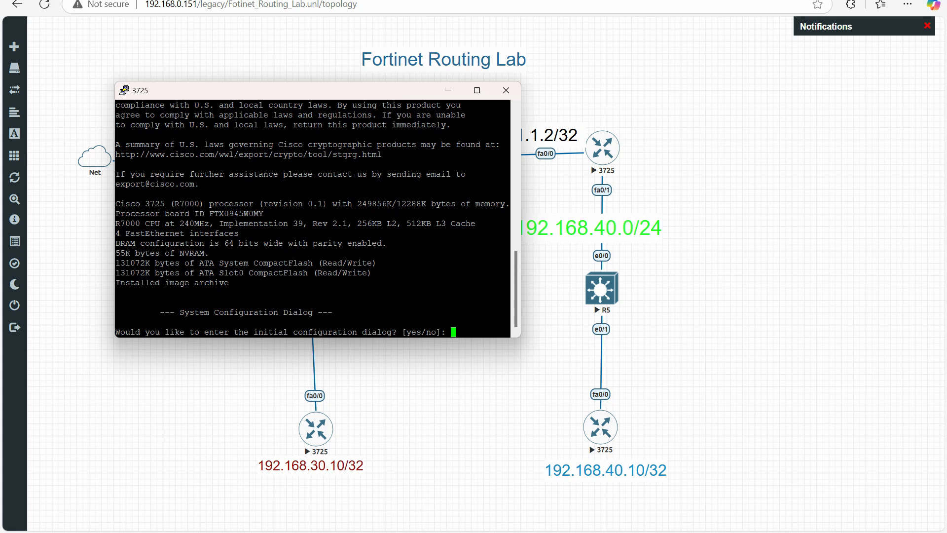
{"action": "type", "text": "n"}
{"action": "key", "text": "Return"}
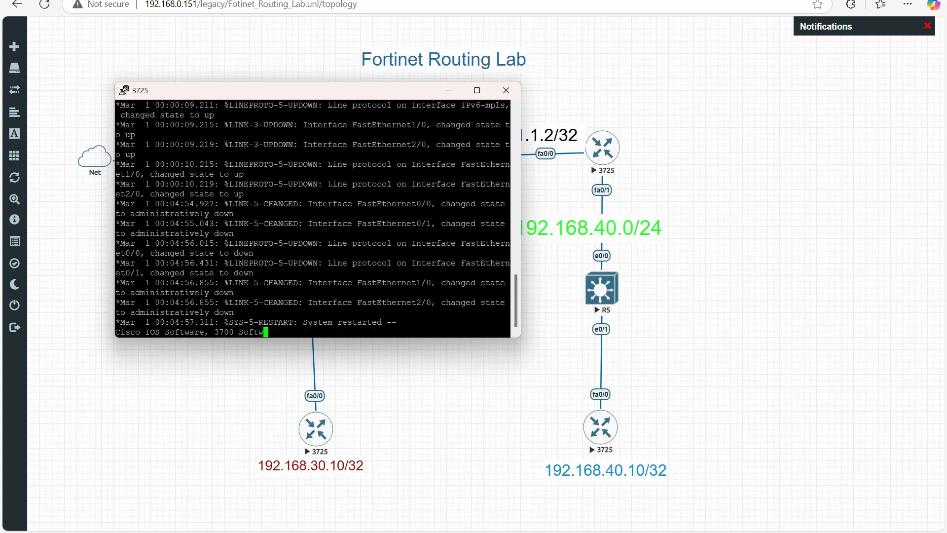
{"action": "key", "text": "Return"}
{"action": "key", "text": "Return"}
{"action": "key", "text": "Return"}
{"action": "key", "text": "Return"}
{"action": "key", "text": "Return"}
{"action": "key", "text": "Return"}
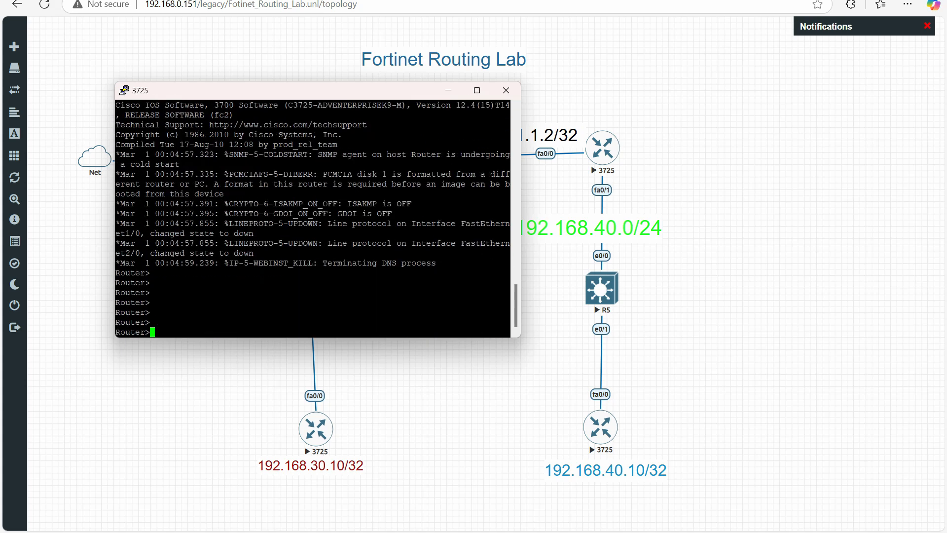
Enter privileged mode and global configuration mode on the 1.1.1.2 router
{"action": "type", "text": "en"}
{"action": "key", "text": "Return"}
{"action": "key", "text": "Return"}
{"action": "key", "text": "Return"}
{"action": "type", "text": "c"}
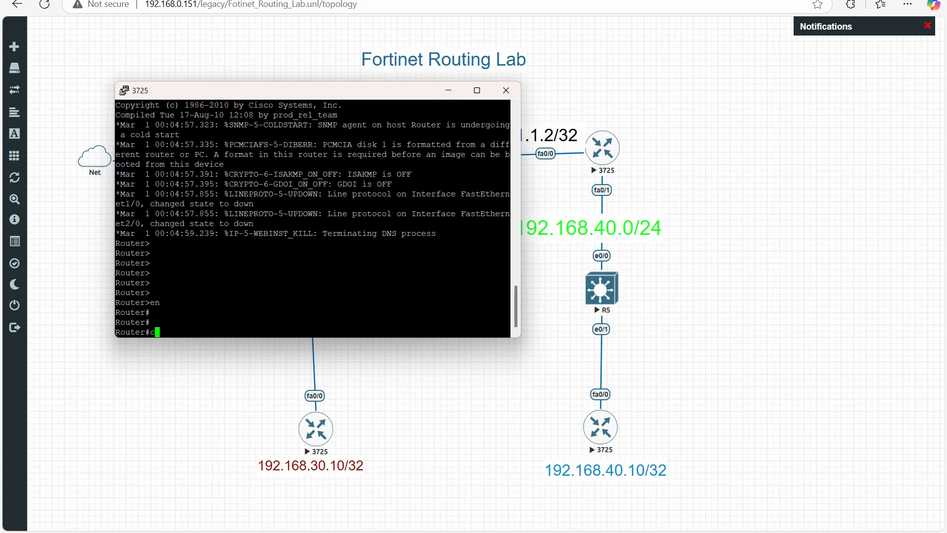
{"action": "type", "text": "onfi"}
{"action": "type", "text": "g "}
{"action": "type", "text": "t"}
{"action": "key", "text": "Return"}
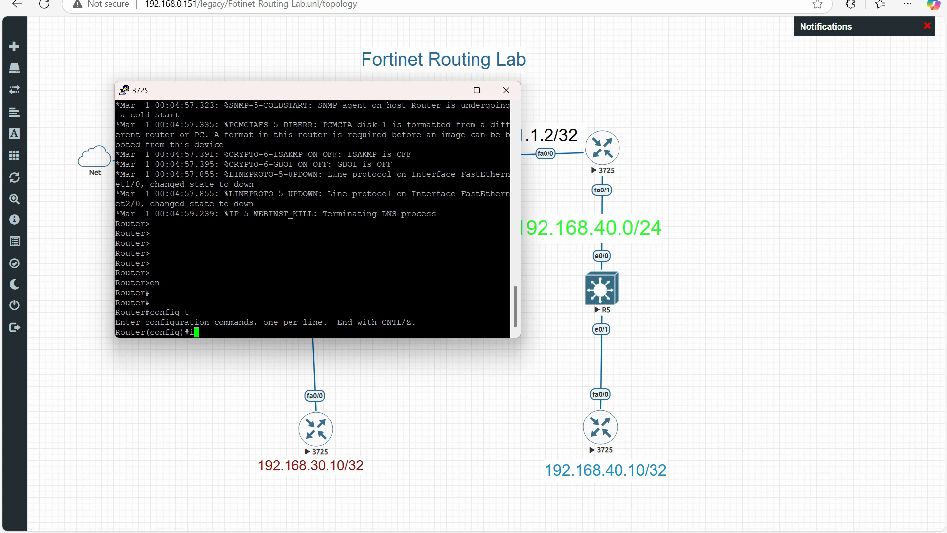
Enter configuration of interface FastEthernet 0/1 on the router and enable it with "no shutdown"
{"action": "type", "text": "n"}
{"action": "key", "text": "Tab"}
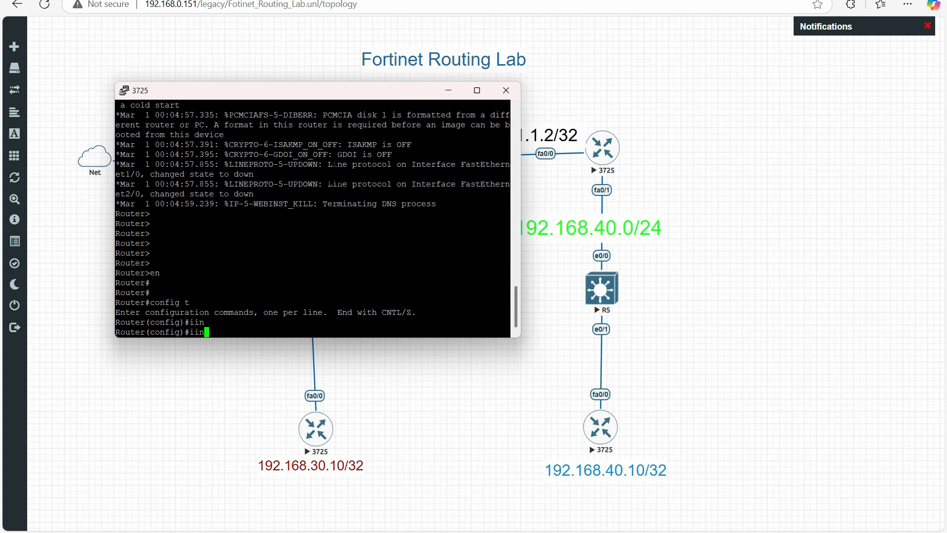
{"action": "key", "text": "BackSpace"}
{"action": "key", "text": "BackSpace"}
{"action": "key", "text": "BackSpace"}
{"action": "type", "text": "int"}
{"action": "key", "text": "Tab"}
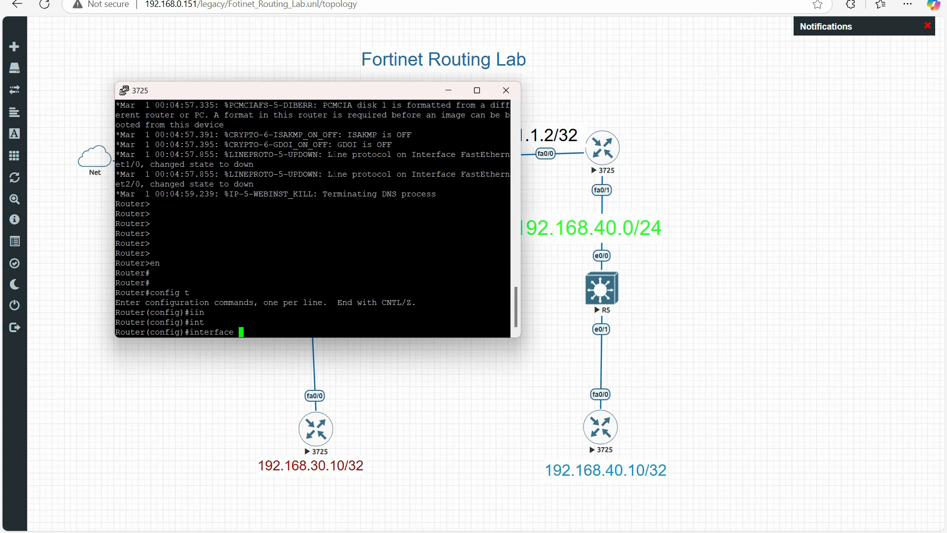
{"action": "type", "text": "fa"}
{"action": "key", "text": "Tab"}
{"action": "type", "text": "0"}
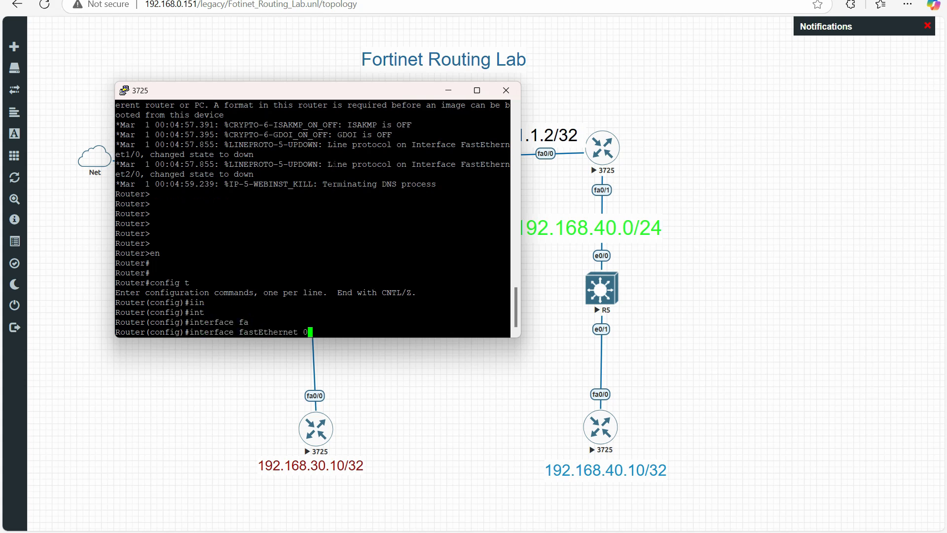
{"action": "type", "text": "/1"}
{"action": "key", "text": "Return"}
{"action": "type", "text": "no"}
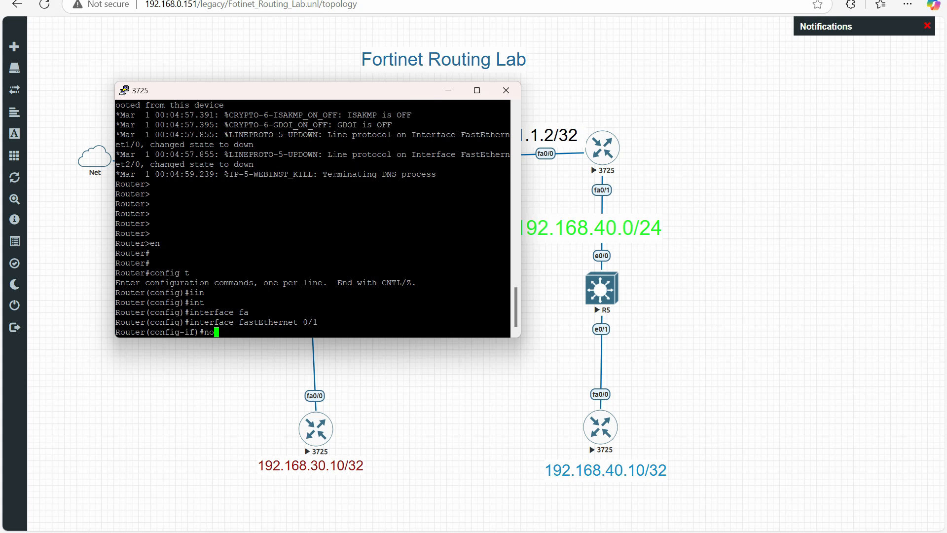
{"action": "type", "text": " sh"}
{"action": "key", "text": "Tab"}
{"action": "key", "text": "Return"}
{"action": "key", "text": "Return"}
{"action": "key", "text": "Return"}
Assign the IP address 192.168.40.1 with mask 255.255.255.0 to the router's FastEthernet 0/1
{"action": "type", "text": "ip"}
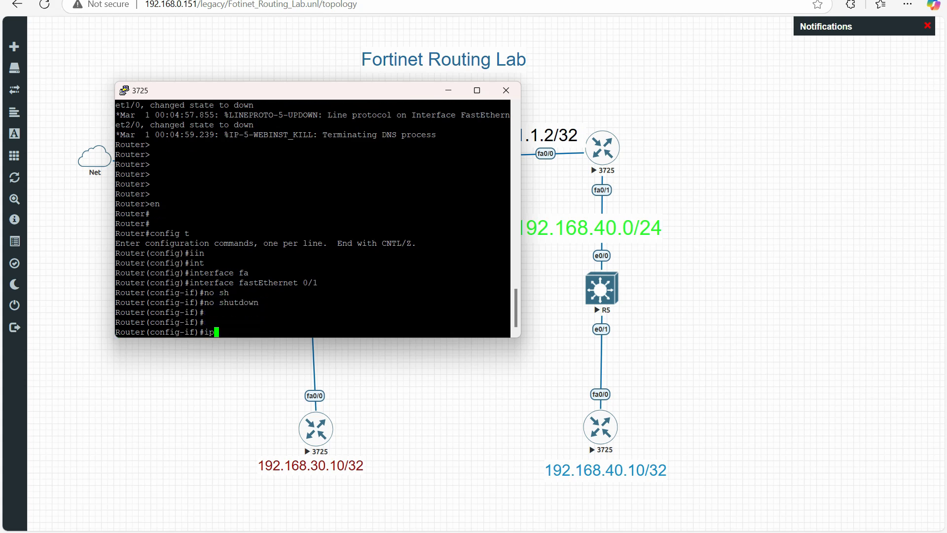
{"action": "type", "text": " ad"}
{"action": "key", "text": "Tab"}
{"action": "type", "text": "d"}
{"action": "key", "text": "Tab"}
{"action": "type", "text": "19"}
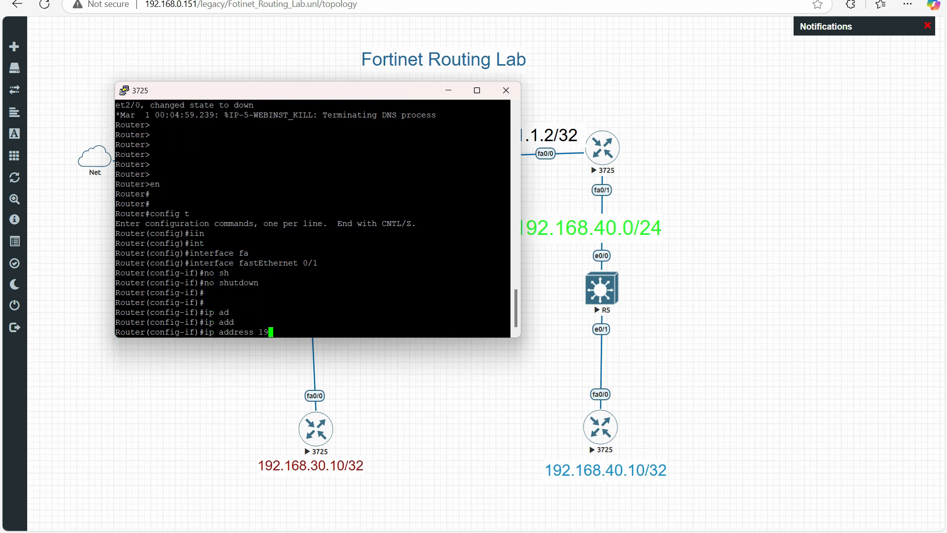
{"action": "type", "text": "2.168"}
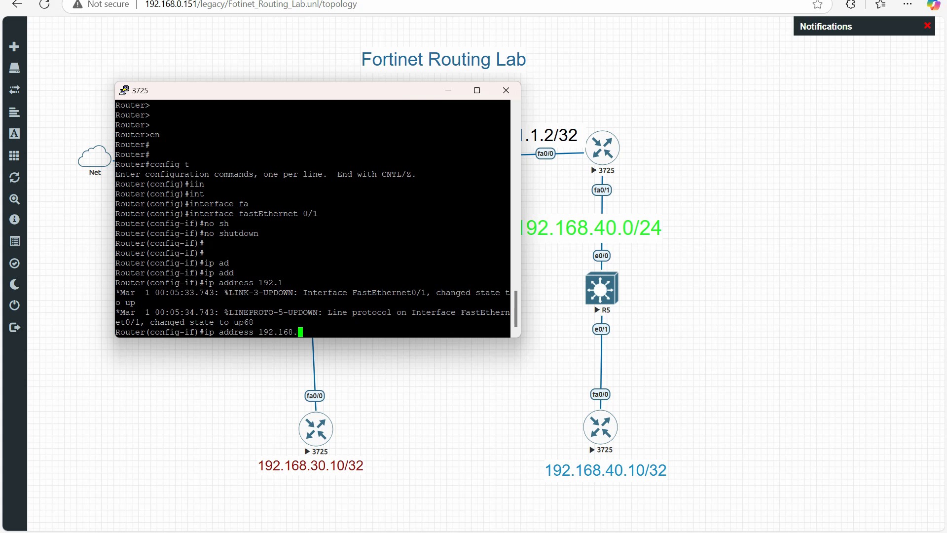
{"action": "type", "text": ".40.1 255.255.255.0"}
{"action": "key", "text": "Return"}
{"action": "key", "text": "Return"}
Issue "no shutdown" again on FastEthernet 0/1 and exit to global configuration mode
{"action": "type", "text": "no sh"}
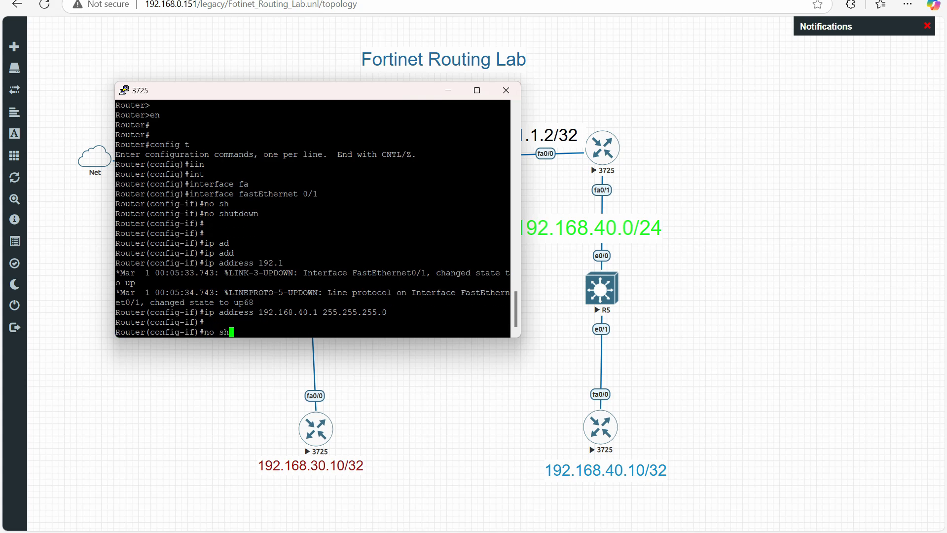
{"action": "key", "text": "Return"}
{"action": "type", "text": "er(config-if)#ex"}
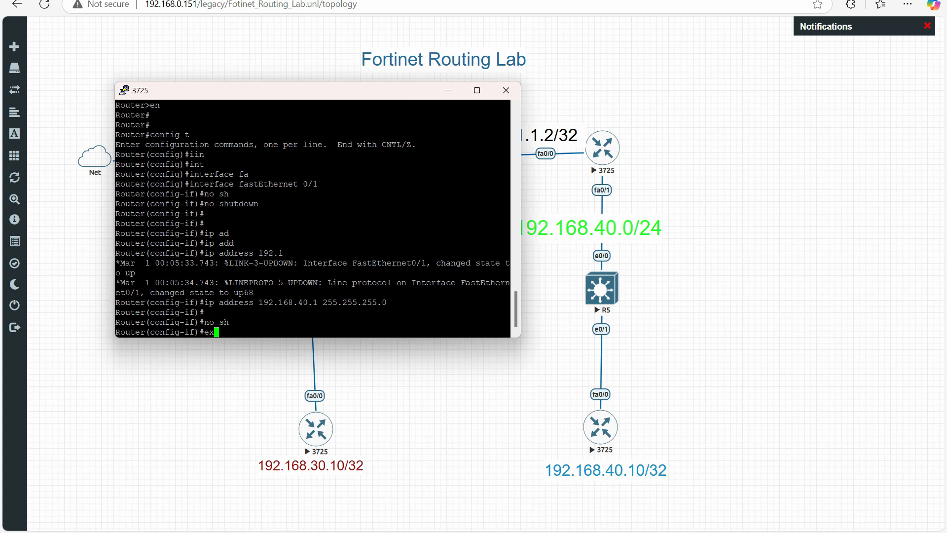
{"action": "type", "text": "it"}
{"action": "key", "text": "Return"}
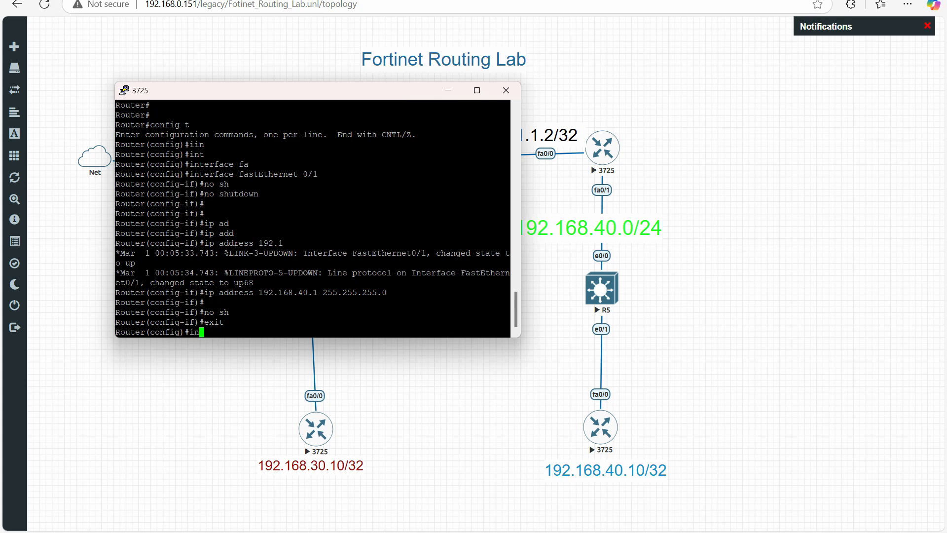
Enter configuration of interface FastEthernet 0/0 on the router and enable it with "no shutdown"
{"action": "type", "text": "in"}
{"action": "key", "text": "Tab"}
{"action": "type", "text": "fa"}
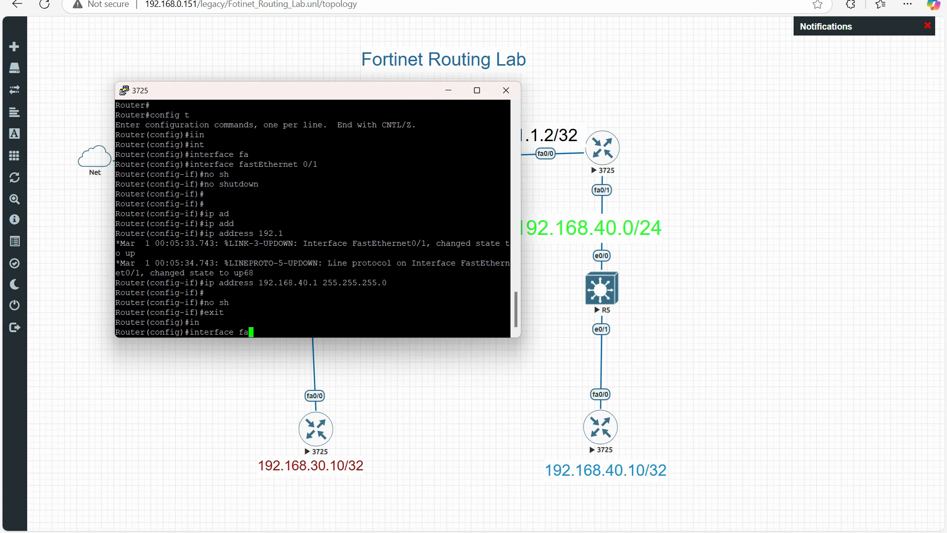
{"action": "key", "text": "Tab"}
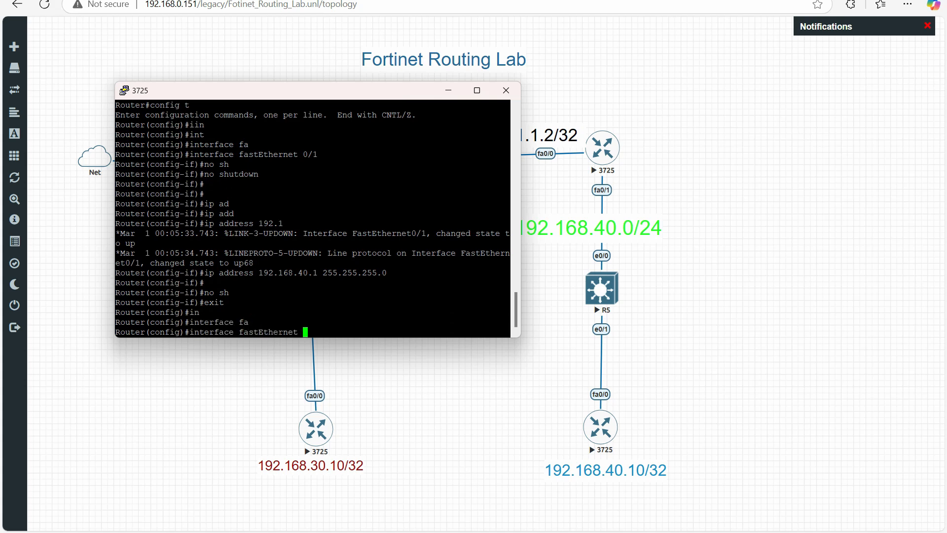
{"action": "type", "text": "0/0"}
{"action": "key", "text": "Return"}
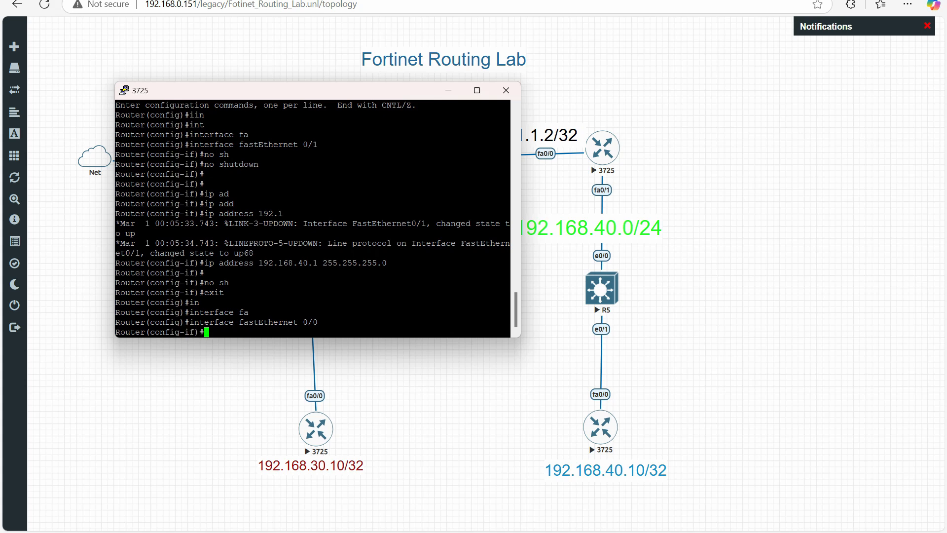
{"action": "type", "text": "no sh"}
{"action": "key", "text": "Tab"}
{"action": "key", "text": "Return"}
{"action": "key", "text": "Return"}
Assign the IP address 1.1.1.2 with mask 255.255.255.0 to the router's FastEthernet 0/0
{"action": "type", "text": "i"}
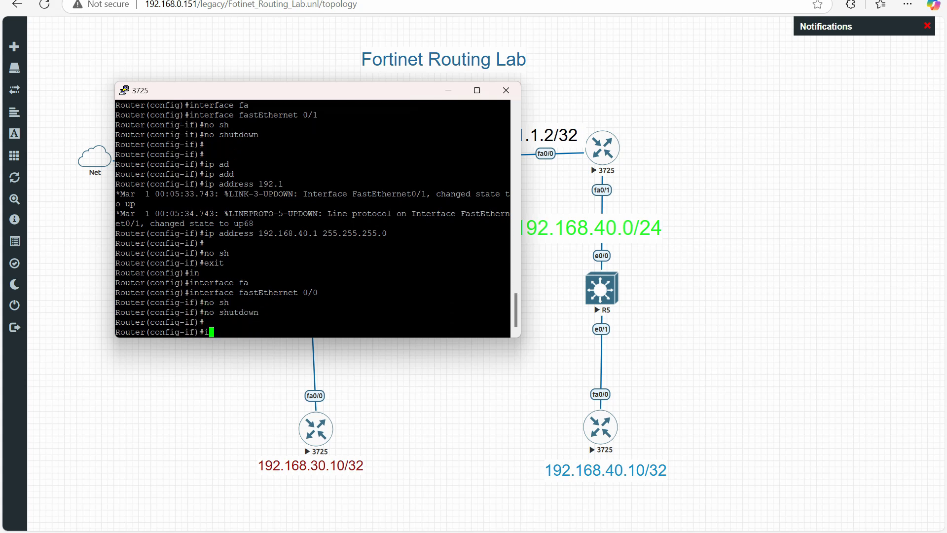
{"action": "type", "text": "p add"}
{"action": "key", "text": "Tab"}
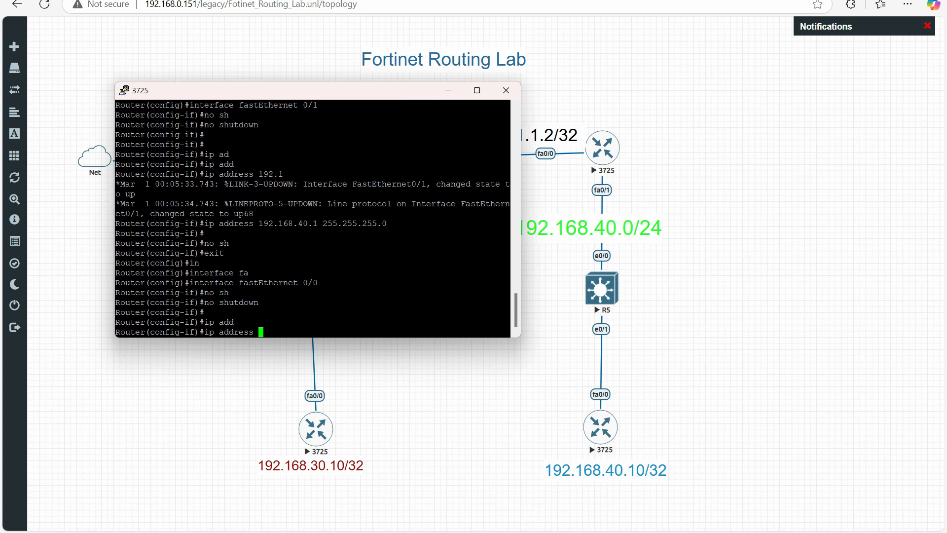
{"action": "left_click_drag", "start_coordinate": [350, 98], "coordinate": [319, 116]}
{"action": "type", "text": "1.1.1."}
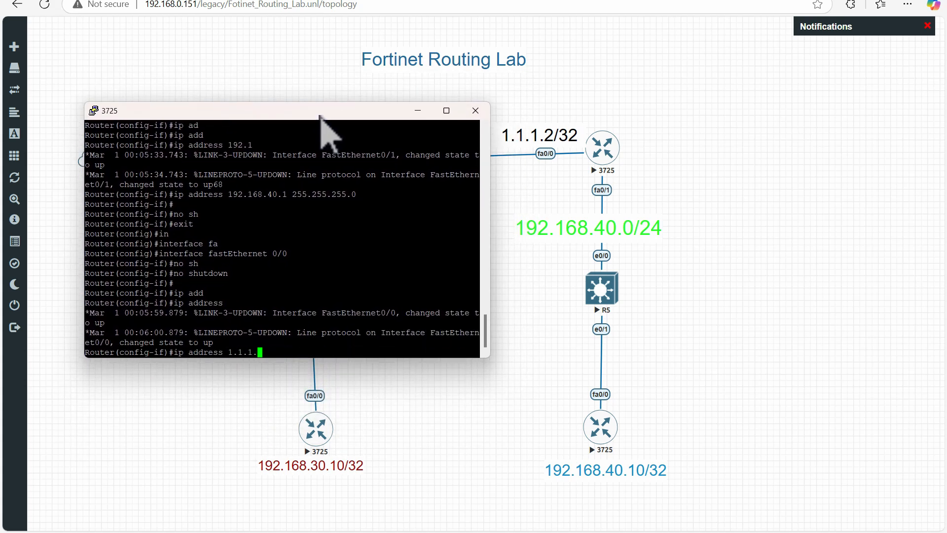
{"action": "type", "text": "2 255.255.255.0"}
{"action": "key", "text": "Return"}
{"action": "key", "text": "Return"}
{"action": "key", "text": "Return"}
Issue "no shutdown" again on FastEthernet 0/0 and end configuration mode, returning to the privileged prompt
{"action": "type", "text": "no sh"}
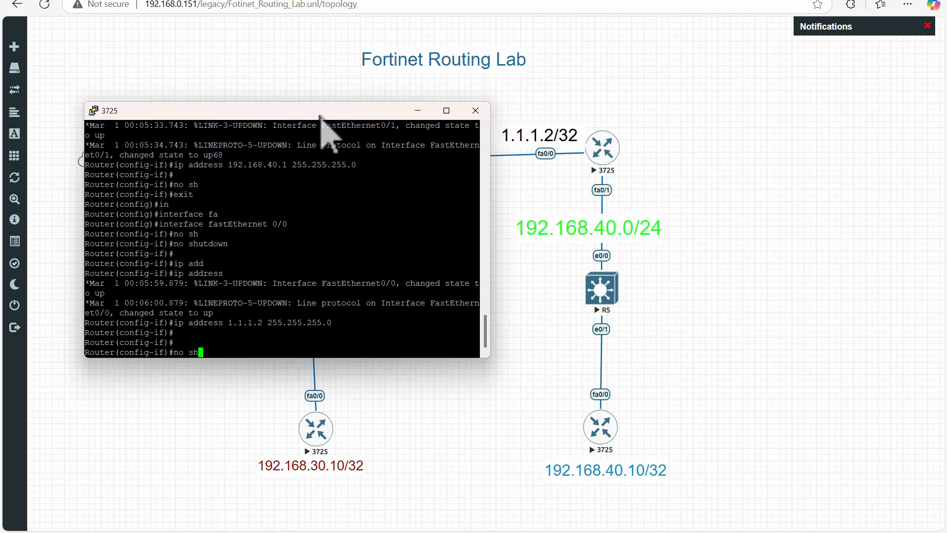
{"action": "key", "text": "Return"}
{"action": "type", "text": "end"}
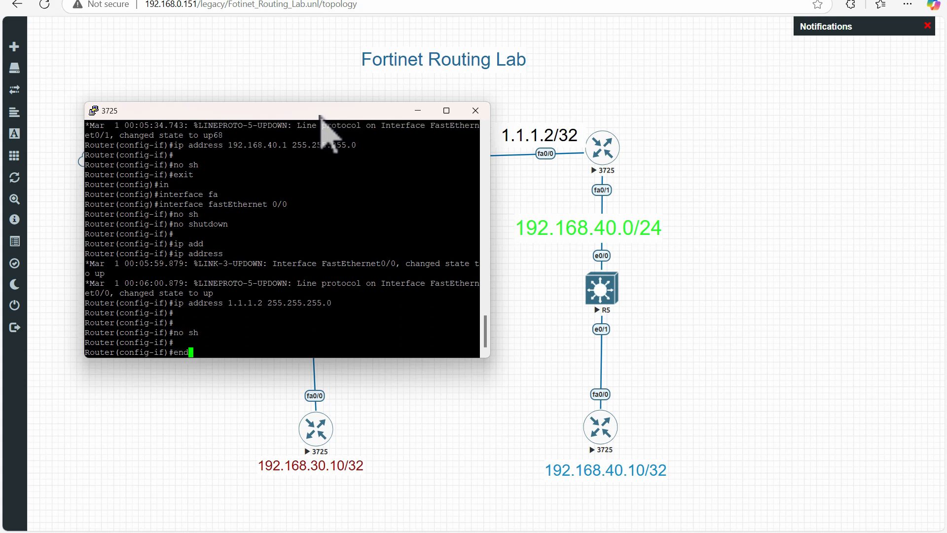
{"action": "key", "text": "Return"}
{"action": "key", "text": "Return"}
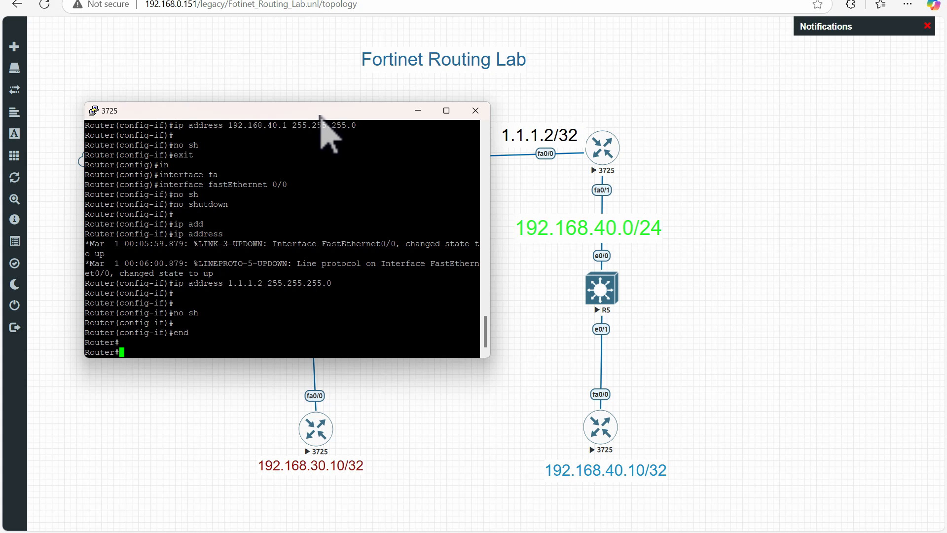
List the router's interfaces and their IP addresses with "sh ip int b"
{"action": "type", "text": "sh ip "}
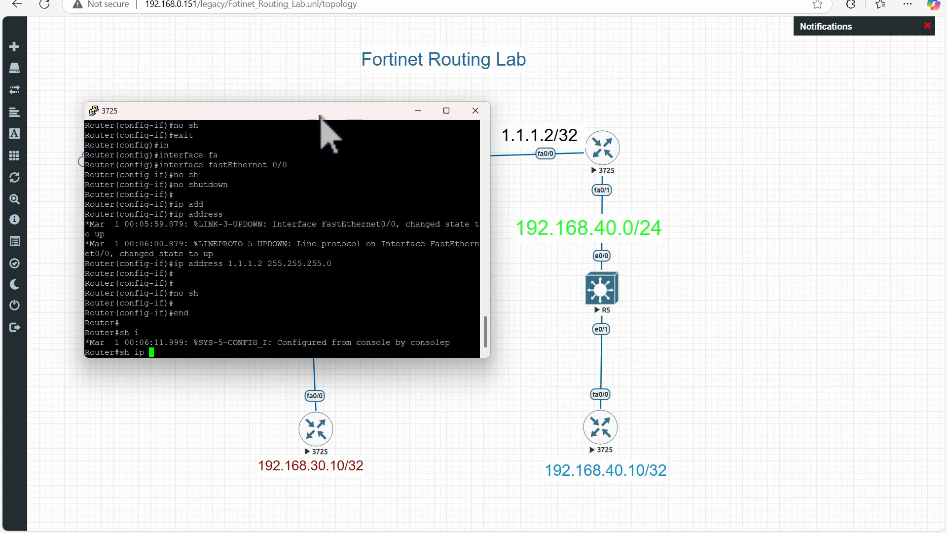
{"action": "type", "text": "b"}
{"action": "key", "text": "BackSpace"}
{"action": "type", "text": "int b"}
{"action": "key", "text": "Tab"}
{"action": "key", "text": "Return"}
{"action": "key", "text": "Return"}
{"action": "key", "text": "Return"}
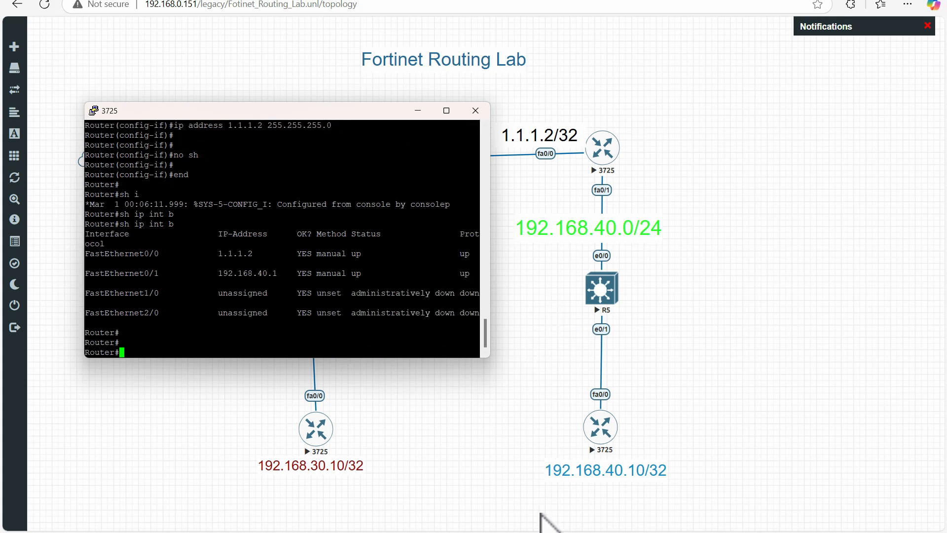
Switch to the PC1 console, ping 192.168.40.1 again and move the console away from the router's console
{"action": "mouse_move", "coordinate": [556, 531]}
{"action": "left_click", "coordinate": [547, 496]}
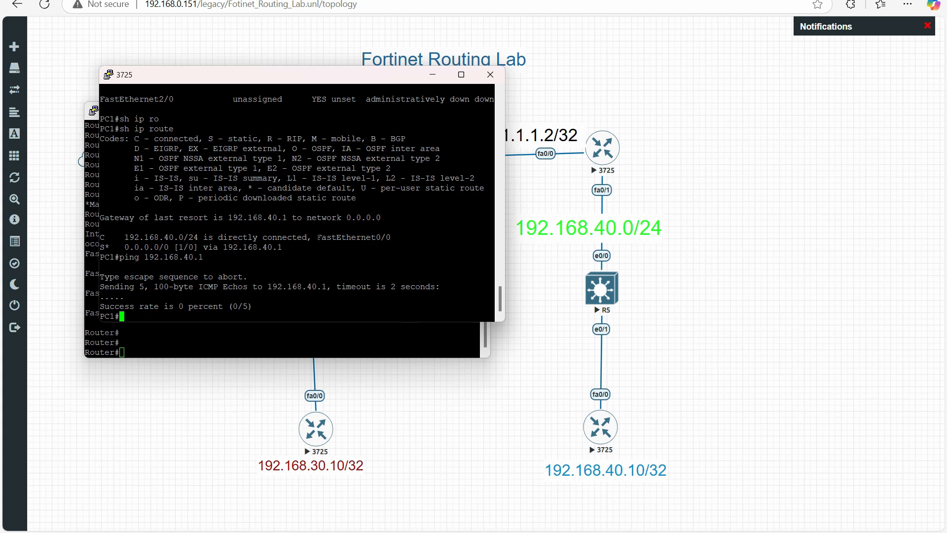
{"action": "key", "text": "Up"}
{"action": "key", "text": "Return"}
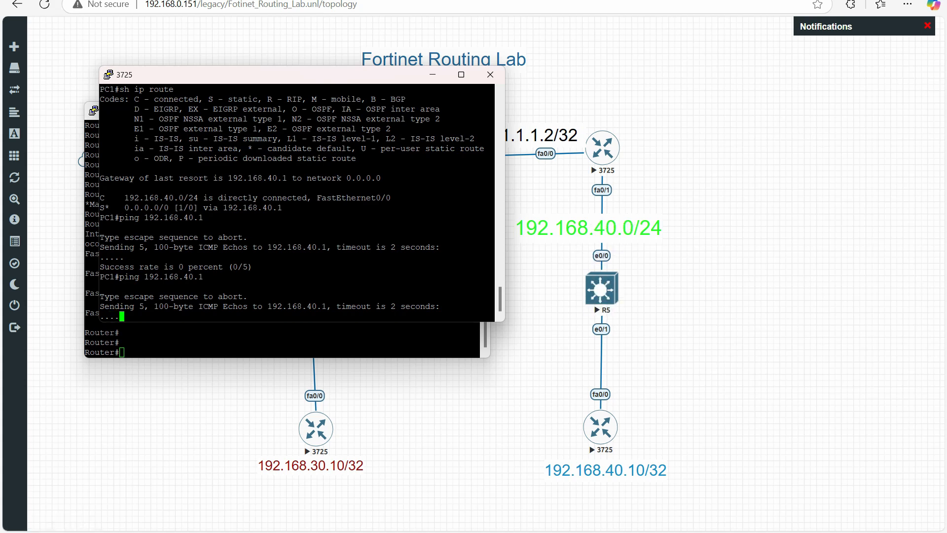
{"action": "left_click_drag", "start_coordinate": [247, 76], "coordinate": [618, 28]}
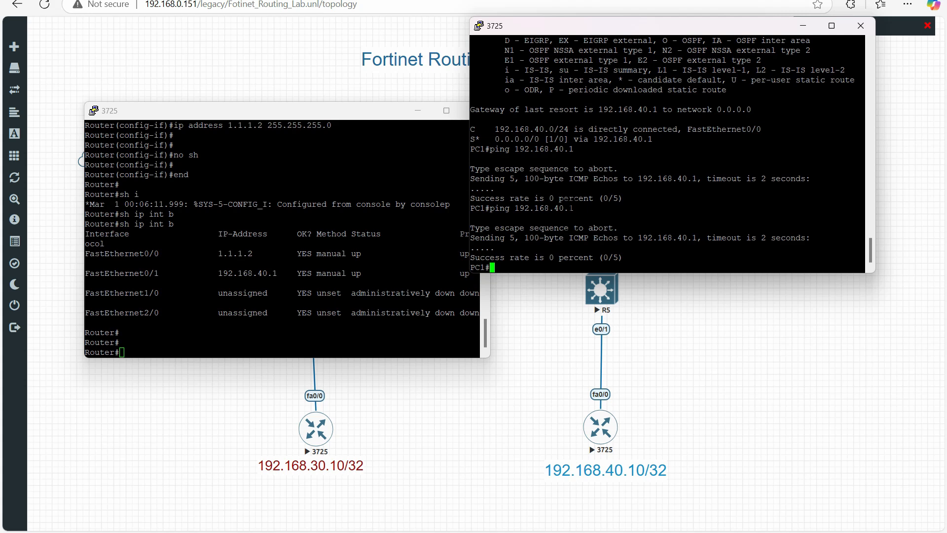
Run "sh ip int b" on PC1 and place its console beside the router's to compare their interfaces
{"action": "type", "text": "sh ip int b"}
{"action": "key", "text": "Return"}
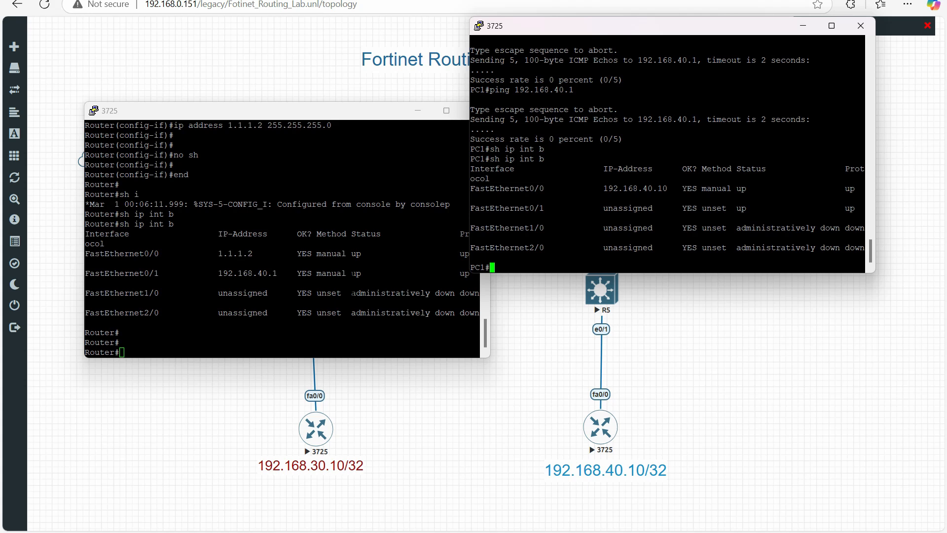
{"action": "left_click_drag", "start_coordinate": [567, 24], "coordinate": [501, 113]}
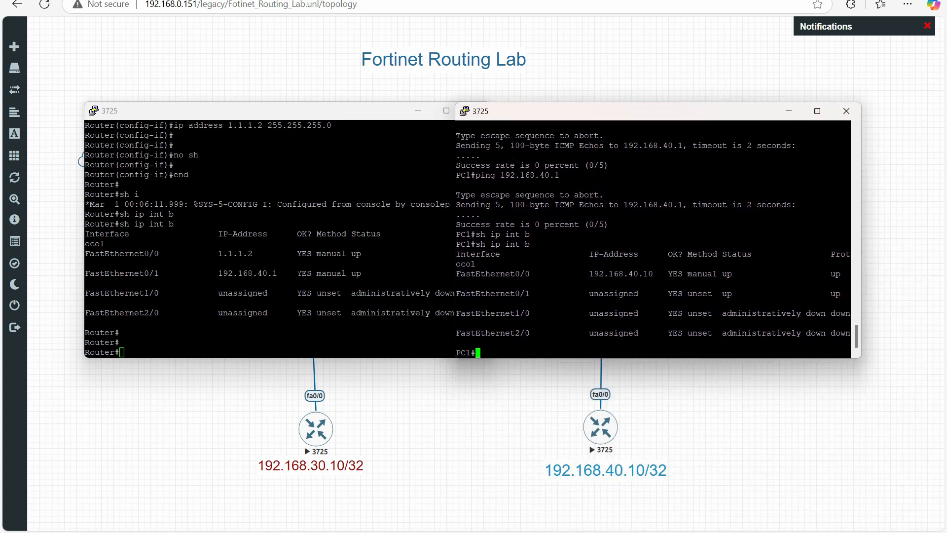
{"action": "left_click", "coordinate": [268, 273]}
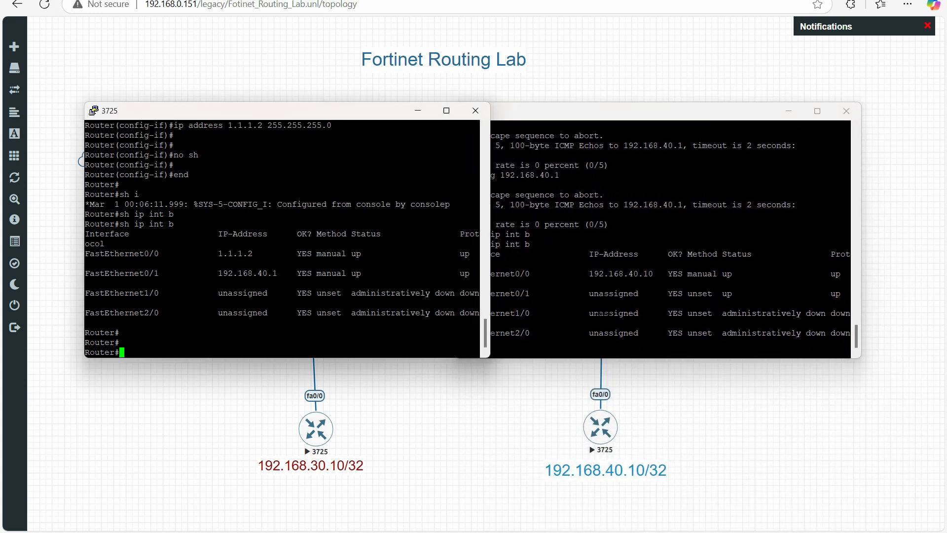
{"action": "left_click", "coordinate": [691, 290]}
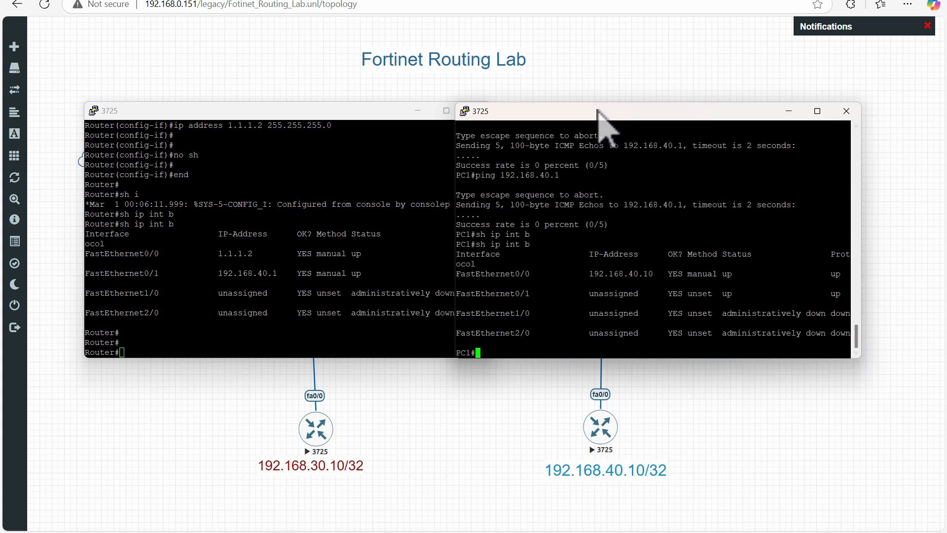
{"action": "left_click_drag", "start_coordinate": [597, 109], "coordinate": [415, 106]}
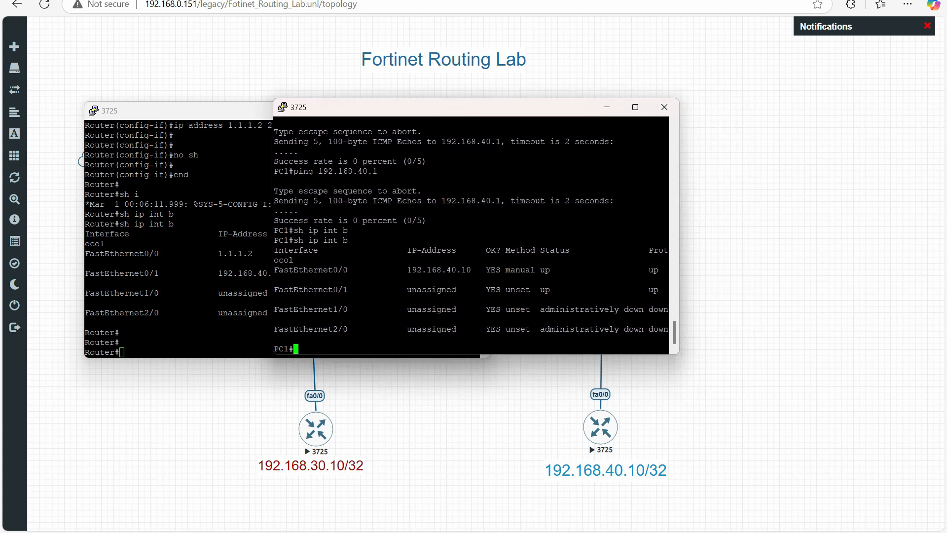
{"action": "double_click", "coordinate": [438, 279]}
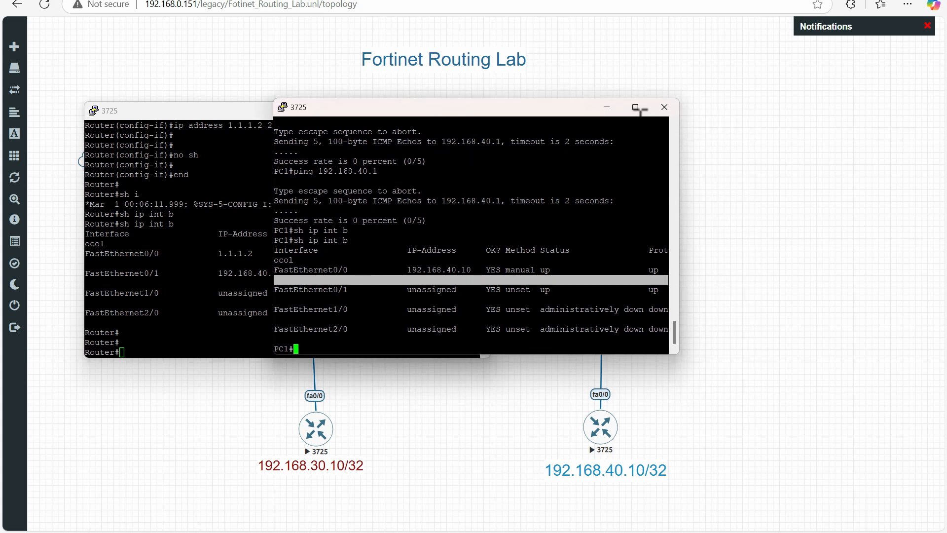
Close the PC1 console, then stop and restart the 3725 node labelled 192.168.40.10/32
{"action": "left_click", "coordinate": [664, 107]}
{"action": "left_click", "coordinate": [484, 305]}
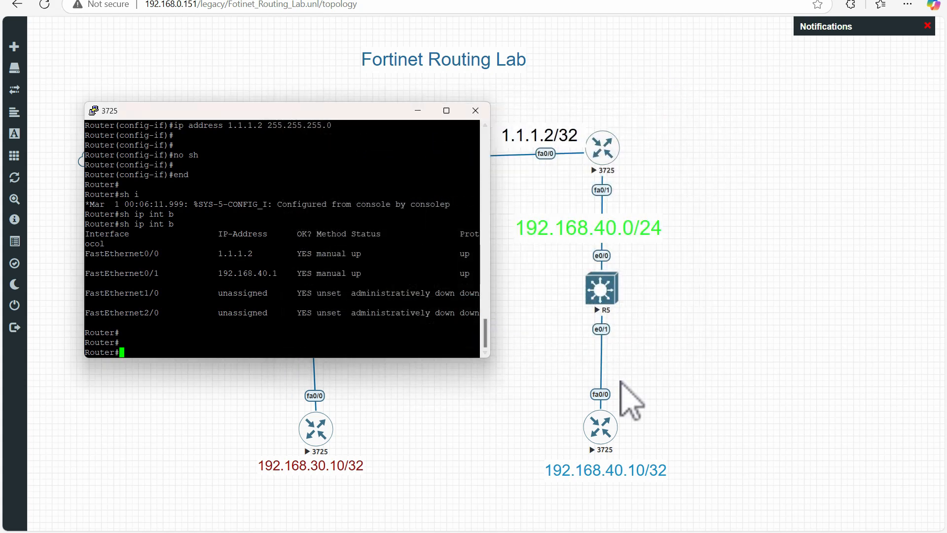
{"action": "left_click", "coordinate": [630, 396]}
{"action": "right_click", "coordinate": [602, 434]}
{"action": "left_click", "coordinate": [617, 438]}
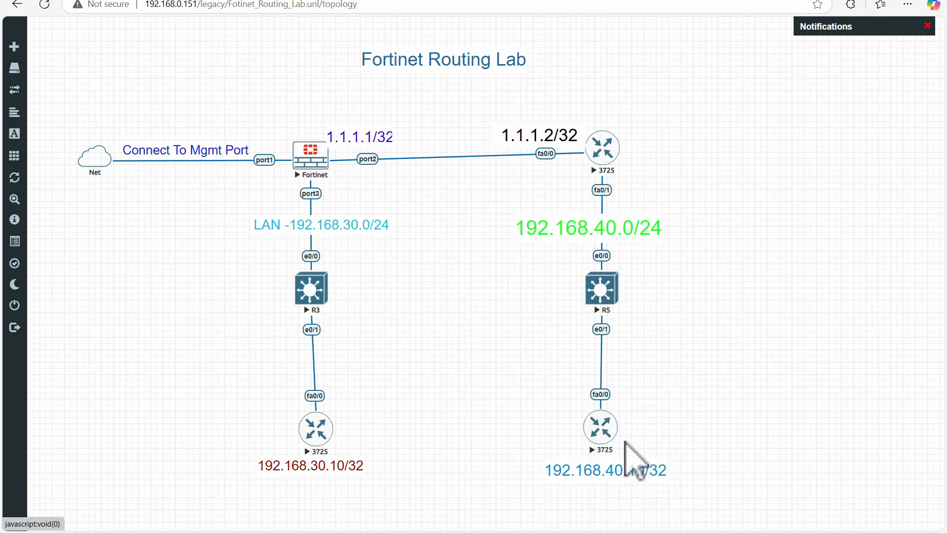
{"action": "right_click", "coordinate": [602, 431]}
{"action": "left_click", "coordinate": [656, 383]}
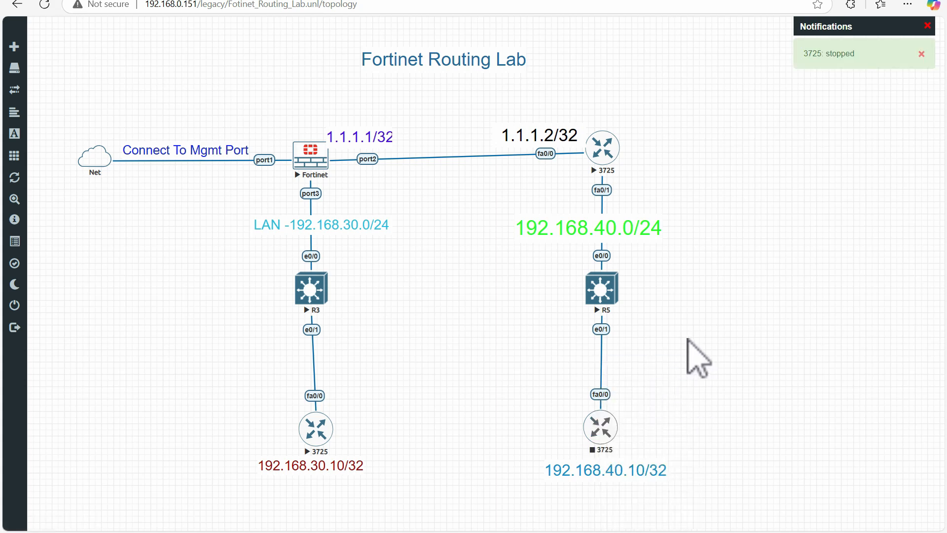
Open the console of switch R5 and enter privileged mode with "en"
{"action": "left_click", "coordinate": [601, 289]}
{"action": "left_click", "coordinate": [527, 72]}
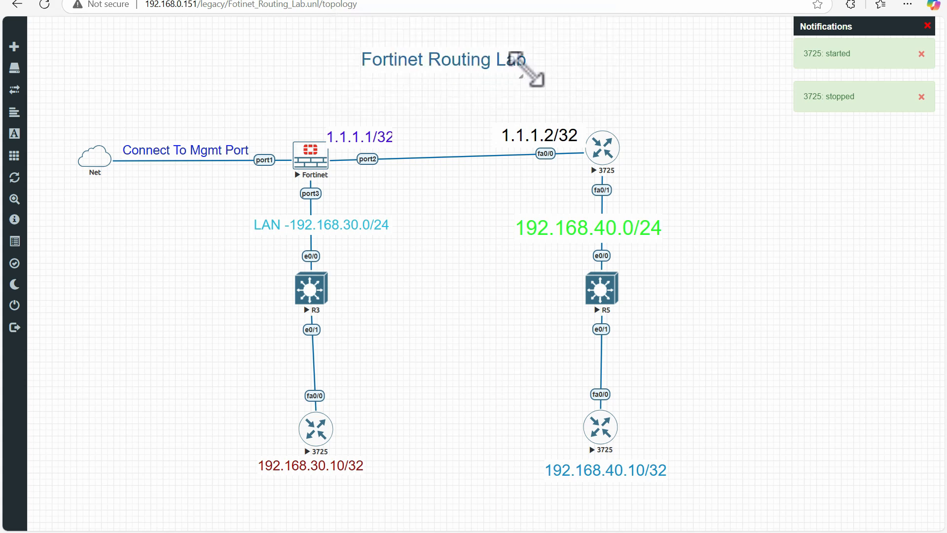
{"action": "key", "text": "Return"}
{"action": "key", "text": "Return"}
{"action": "key", "text": "Return"}
{"action": "key", "text": "Return"}
{"action": "key", "text": "Return"}
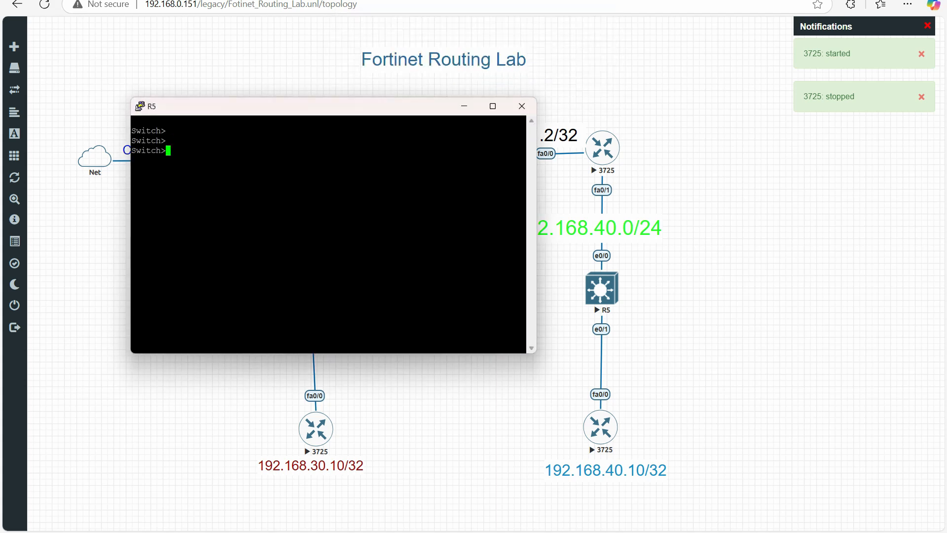
{"action": "type", "text": "en"}
{"action": "key", "text": "Return"}
{"action": "key", "text": "Return"}
{"action": "key", "text": "Return"}
List the switch's interfaces with "sh ip int b" and close the R5 console session
{"action": "type", "text": "sh ip int b"}
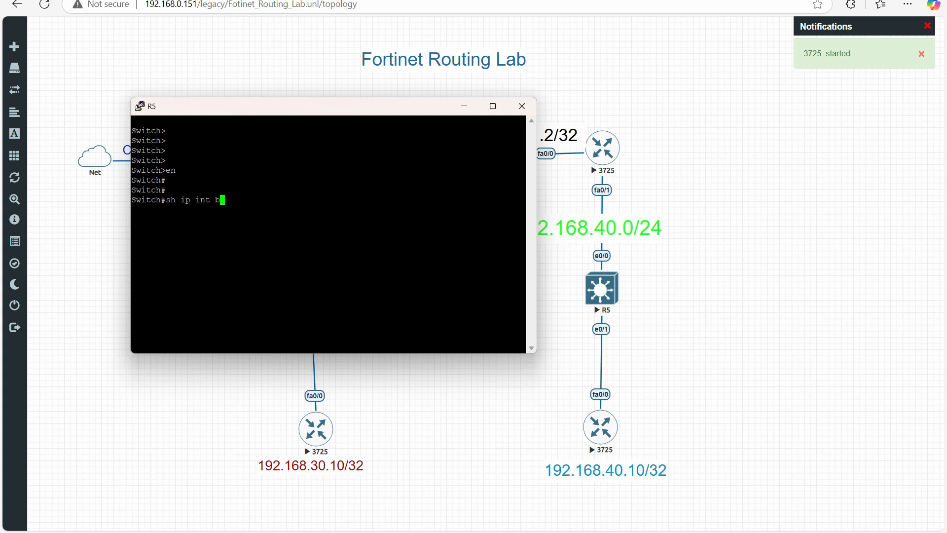
{"action": "key", "text": "Return"}
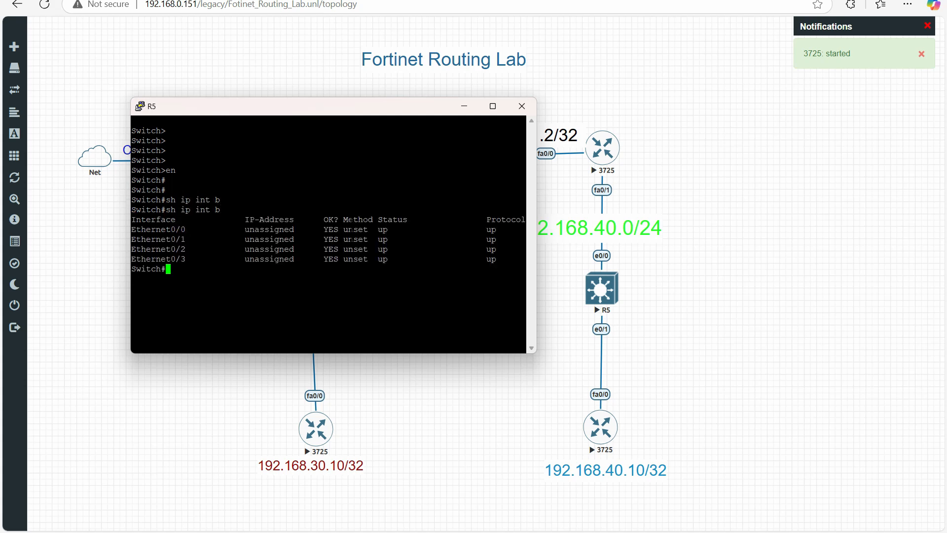
{"action": "left_click", "coordinate": [521, 106]}
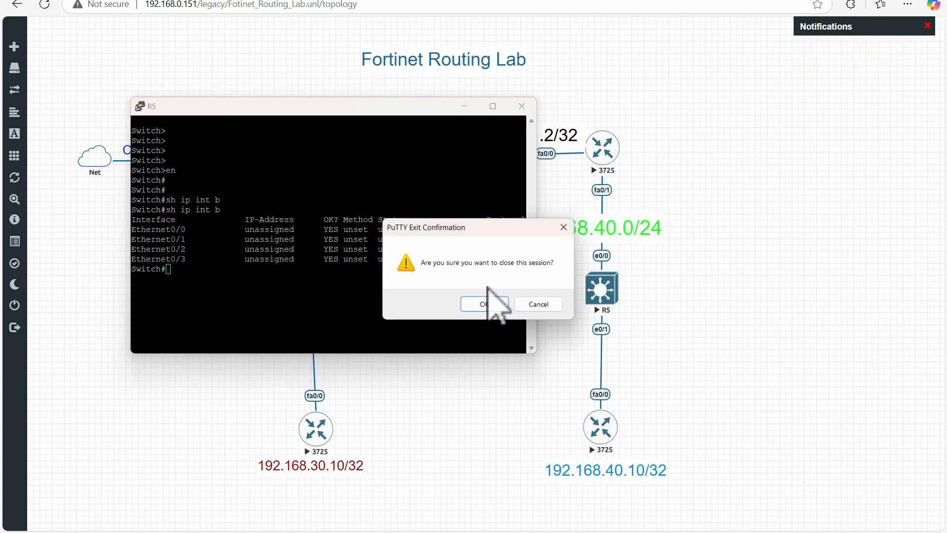
{"action": "left_click", "coordinate": [486, 305]}
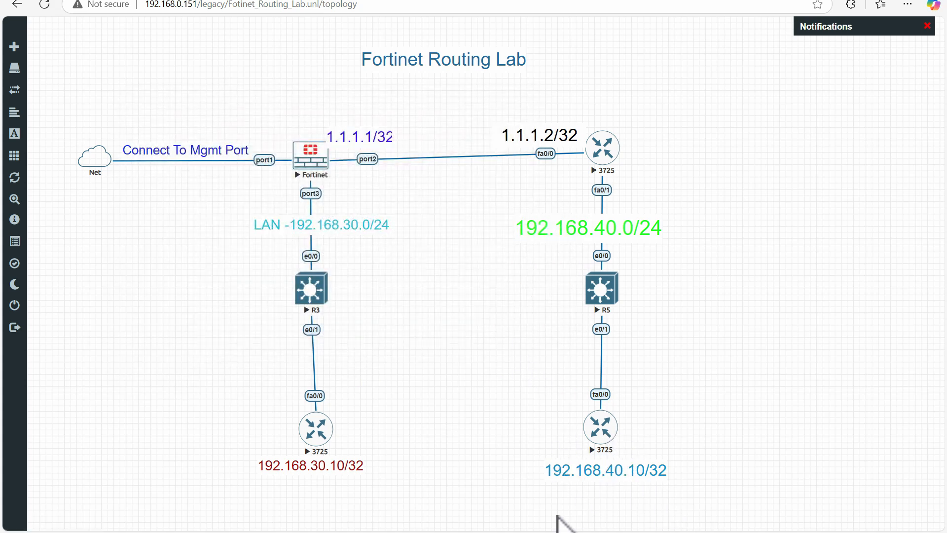
Open the console of the 3725 node labelled 192.168.40.10/32 and move it clear of the Fortinet node
{"action": "left_click", "coordinate": [599, 430]}
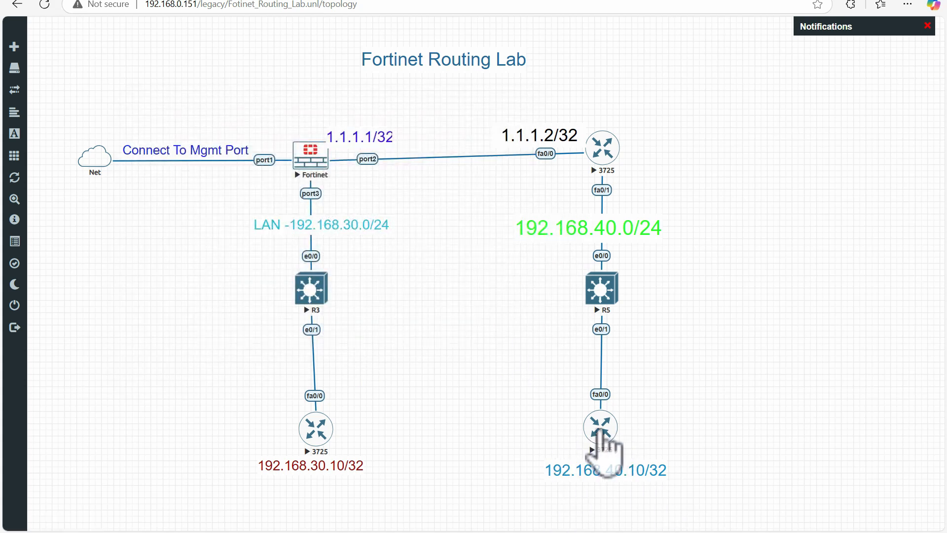
{"action": "left_click", "coordinate": [525, 73]}
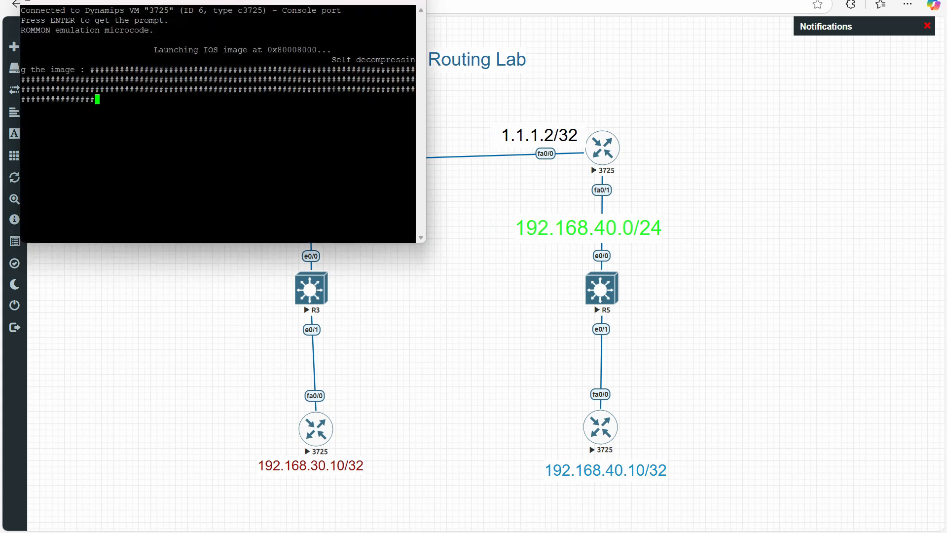
{"action": "left_click_drag", "start_coordinate": [260, 1], "coordinate": [570, 306]}
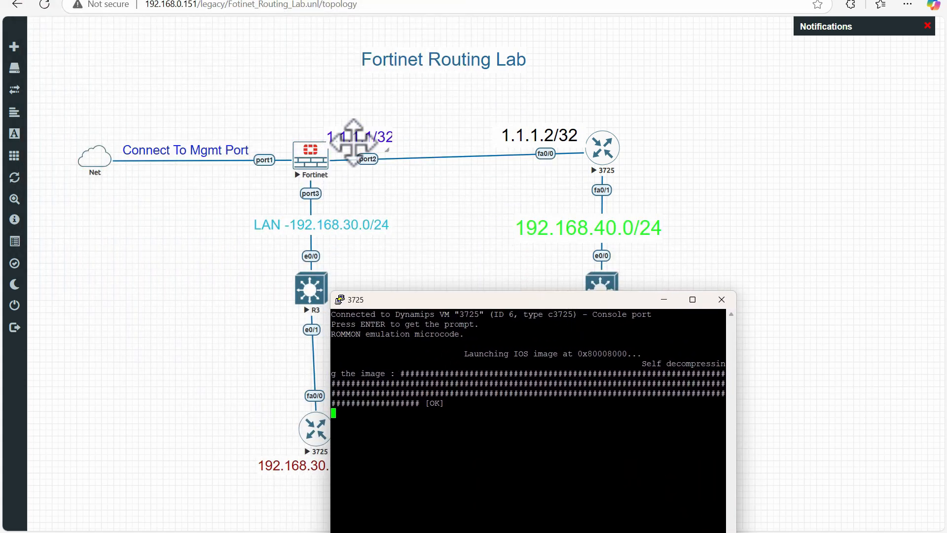
Switch to the FortiGate web interface, log in as admin with the account password and postpone the FortiGate setup
{"action": "left_click", "coordinate": [325, 140]}
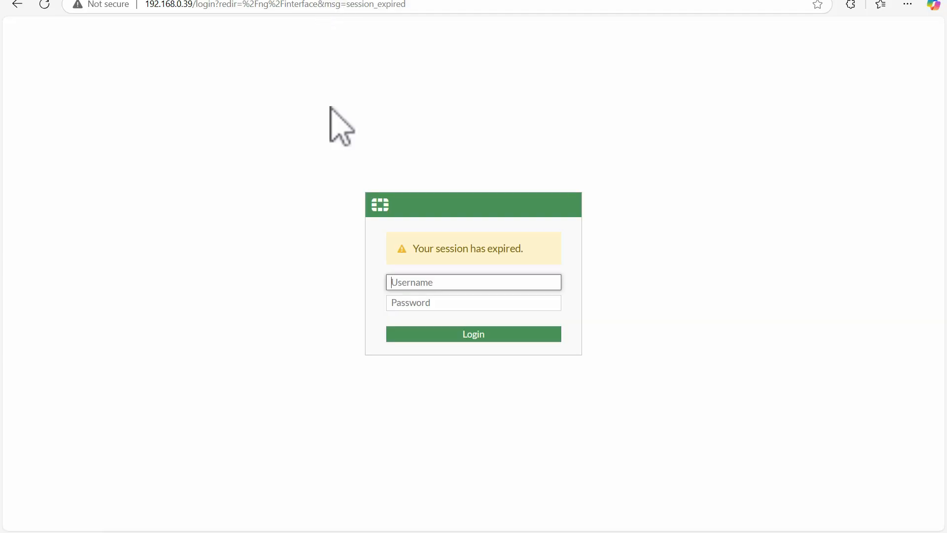
{"action": "left_click", "coordinate": [427, 281]}
{"action": "type", "text": "a"}
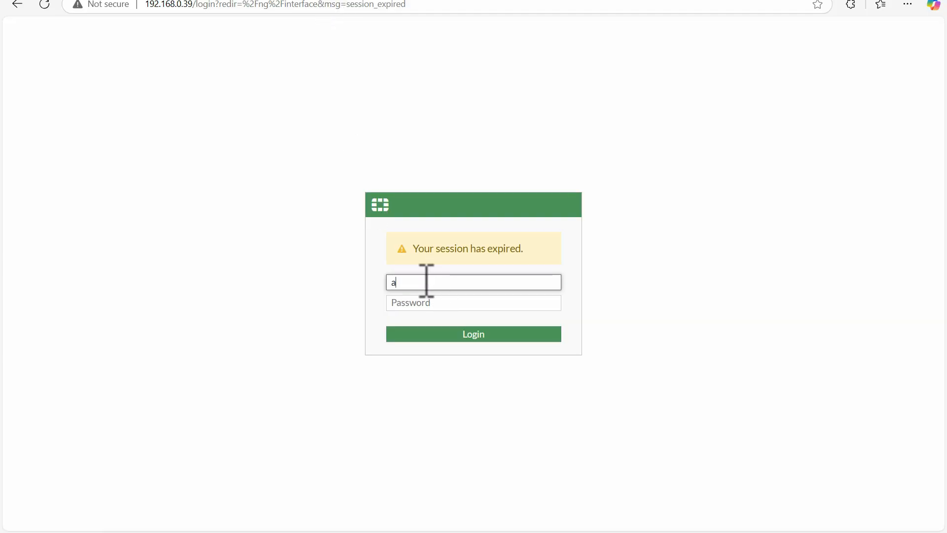
{"action": "type", "text": "mi"}
{"action": "key", "text": "BackSpace"}
{"action": "key", "text": "BackSpace"}
{"action": "key", "text": "BackSpace"}
{"action": "type", "text": "admin"}
{"action": "key", "text": "Tab"}
{"action": "type", "text": "•••"}
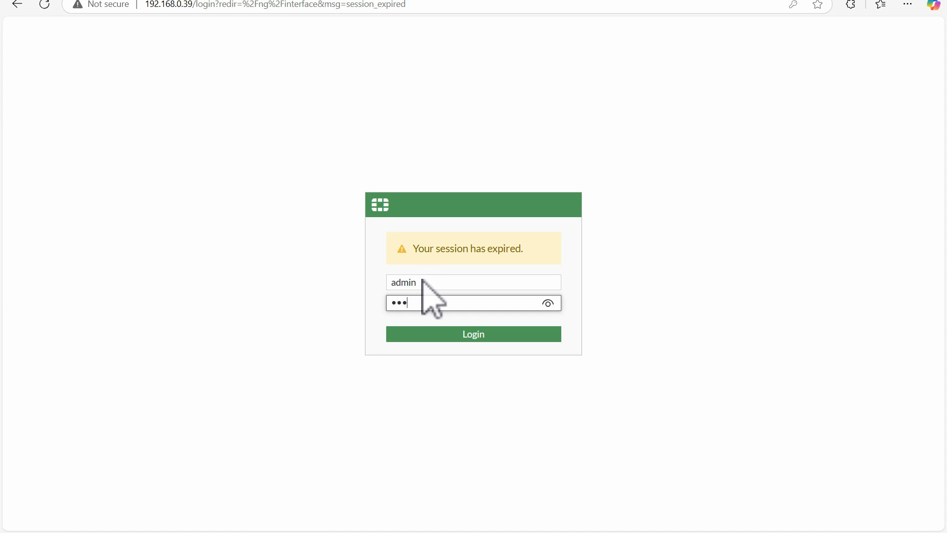
{"action": "key", "text": "Return"}
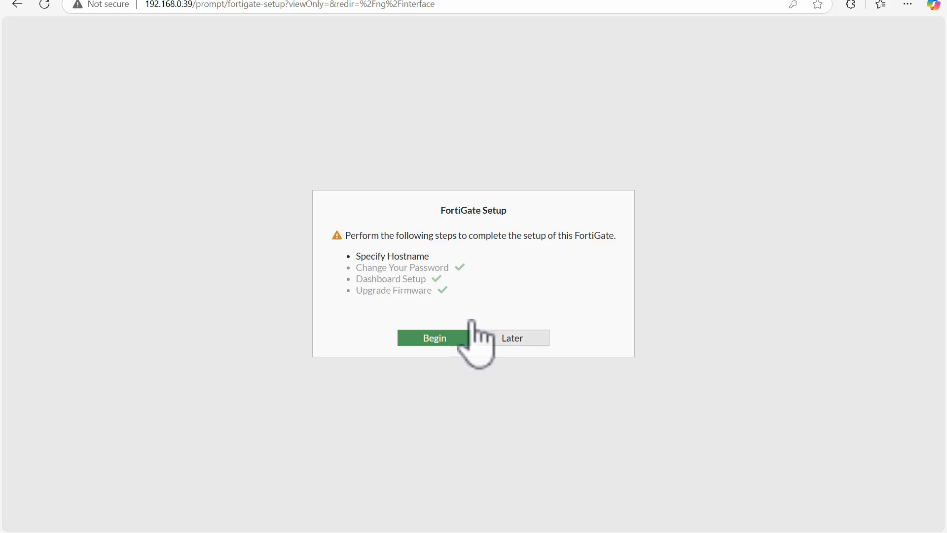
{"action": "left_click", "coordinate": [513, 340]}
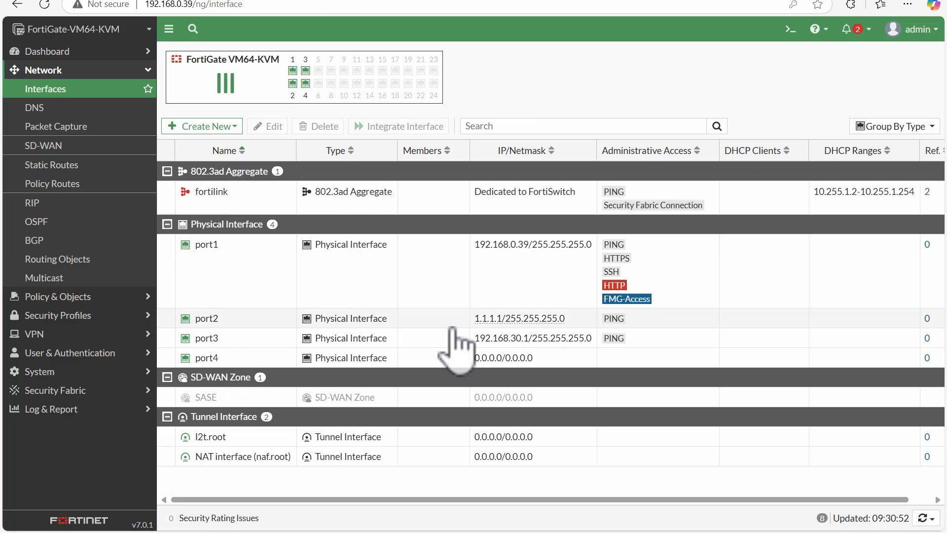
Open port3's settings in FortiGate, check the lab topology for both LAN networks, and return to the port3 settings
{"action": "double_click", "coordinate": [461, 335]}
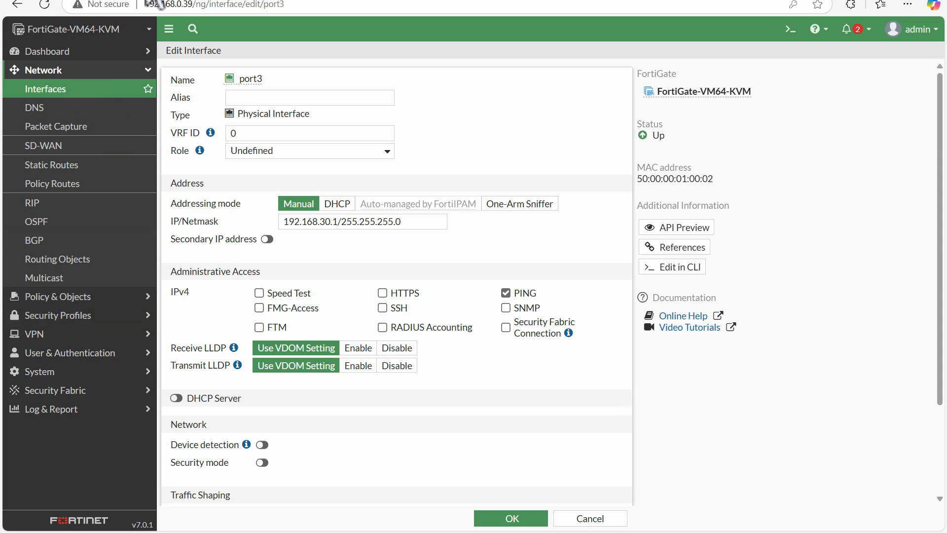
{"action": "left_click", "coordinate": [142, 1]}
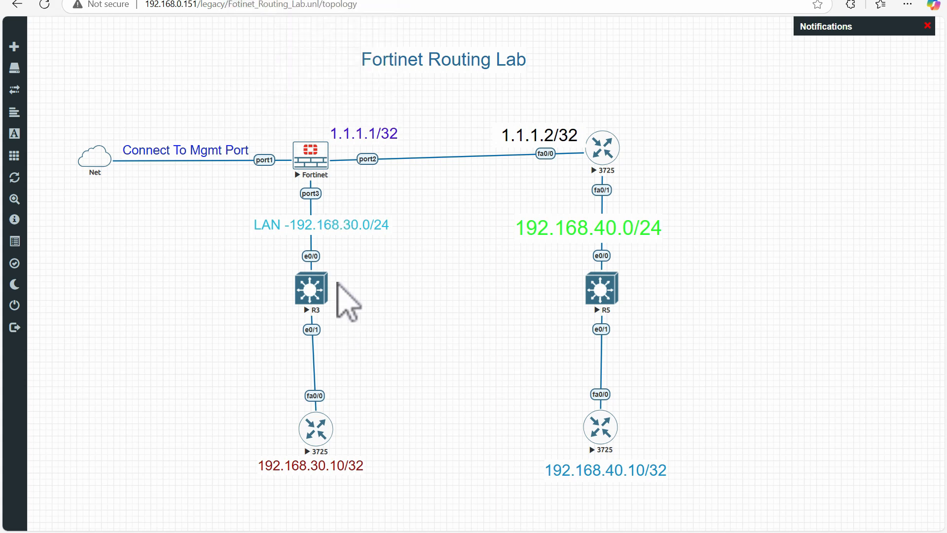
{"action": "left_click_drag", "start_coordinate": [567, 237], "coordinate": [570, 237]}
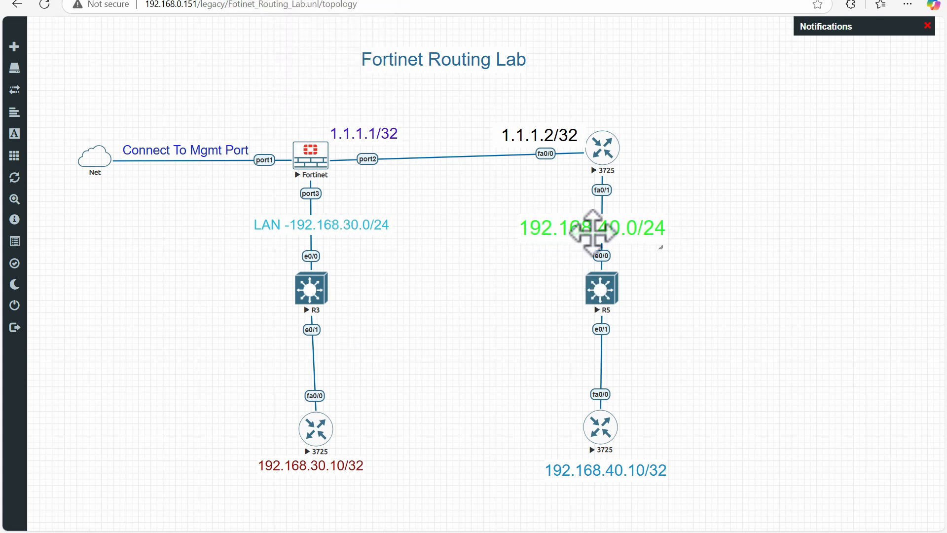
{"action": "left_click", "coordinate": [296, 0]}
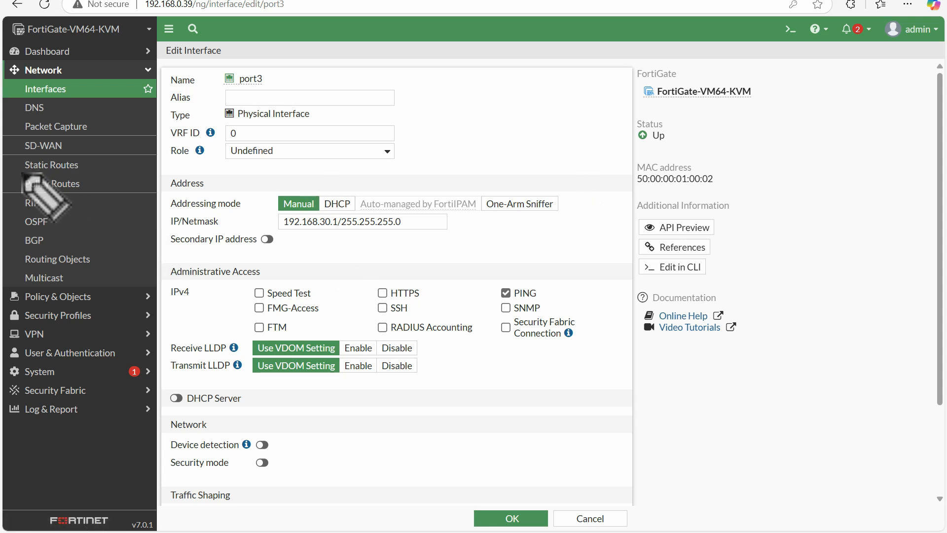
{"action": "mouse_move", "coordinate": [22, 172]}
{"action": "left_mouse_down"}
{"action": "mouse_move", "coordinate": [84, 173]}
{"action": "mouse_move", "coordinate": [26, 170]}
{"action": "left_mouse_up"}
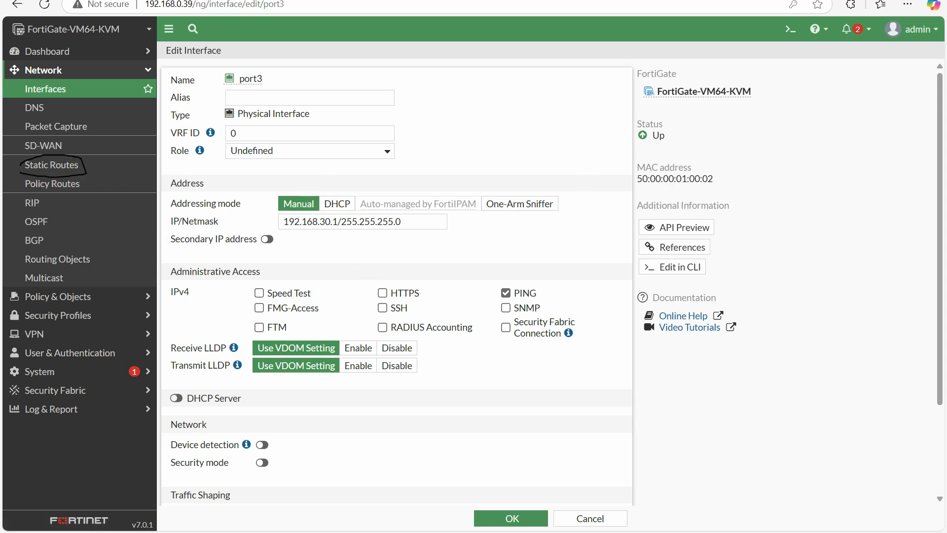
{"action": "left_click", "coordinate": [79, 158]}
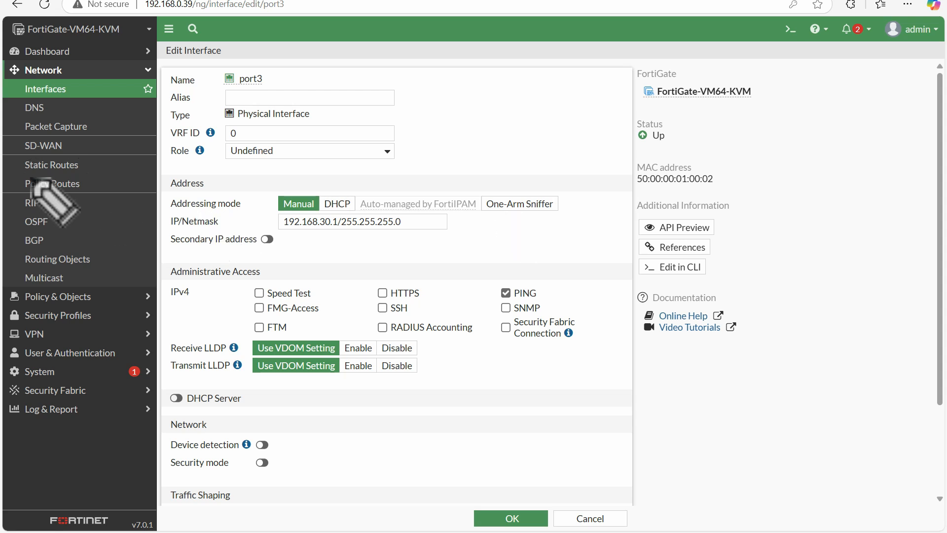
{"action": "left_click_drag", "start_coordinate": [29, 173], "coordinate": [18, 162]}
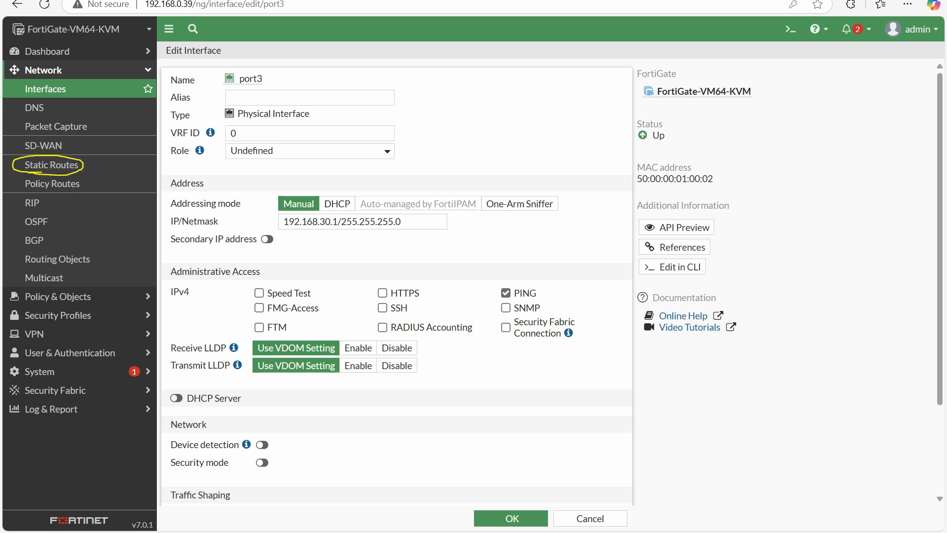
Start a new static route on the FortiGate with 192.168.40.0/24 as its destination subnet
{"action": "key", "text": "Escape"}
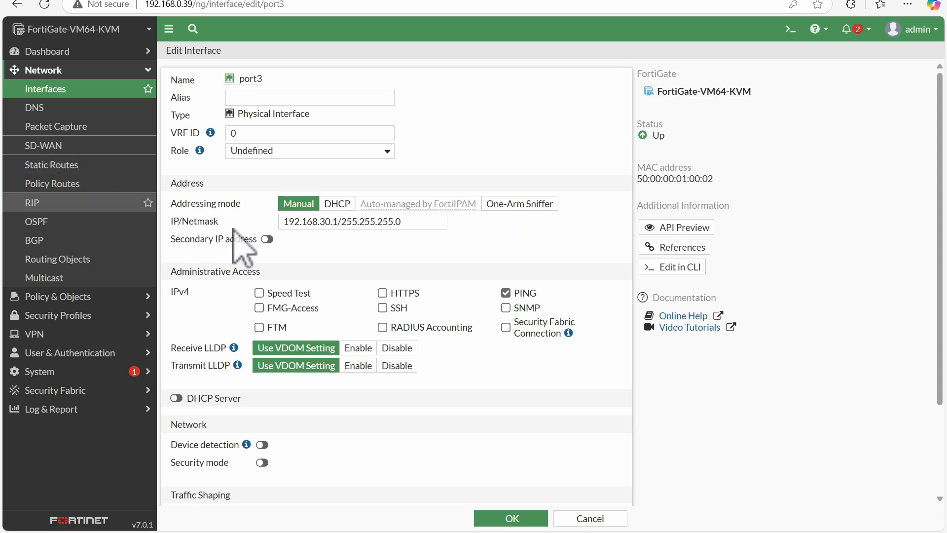
{"action": "left_click", "coordinate": [62, 166]}
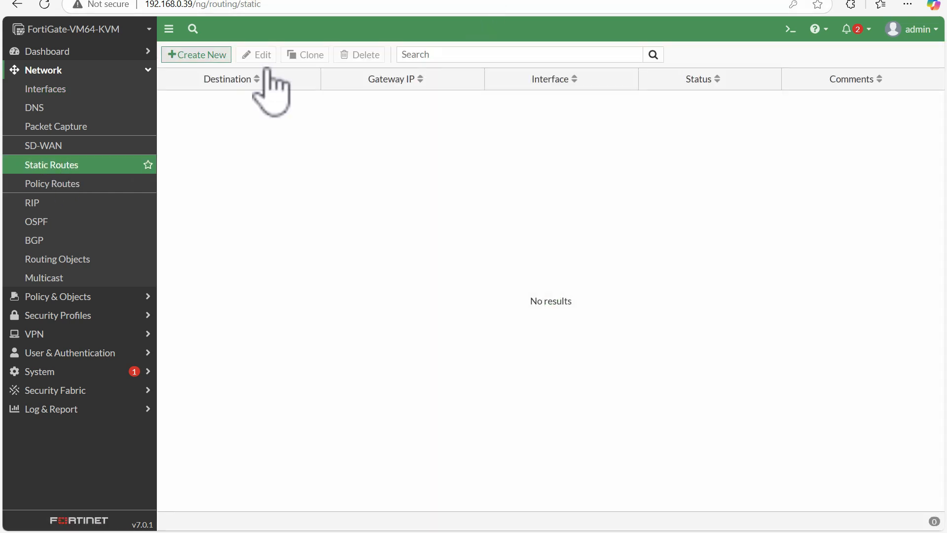
{"action": "left_click", "coordinate": [211, 56]}
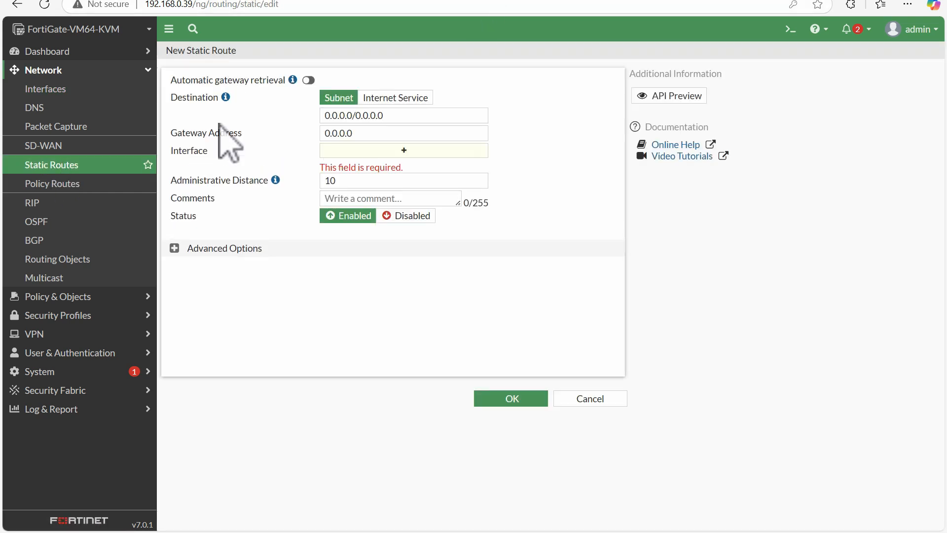
{"action": "left_click", "coordinate": [391, 117]}
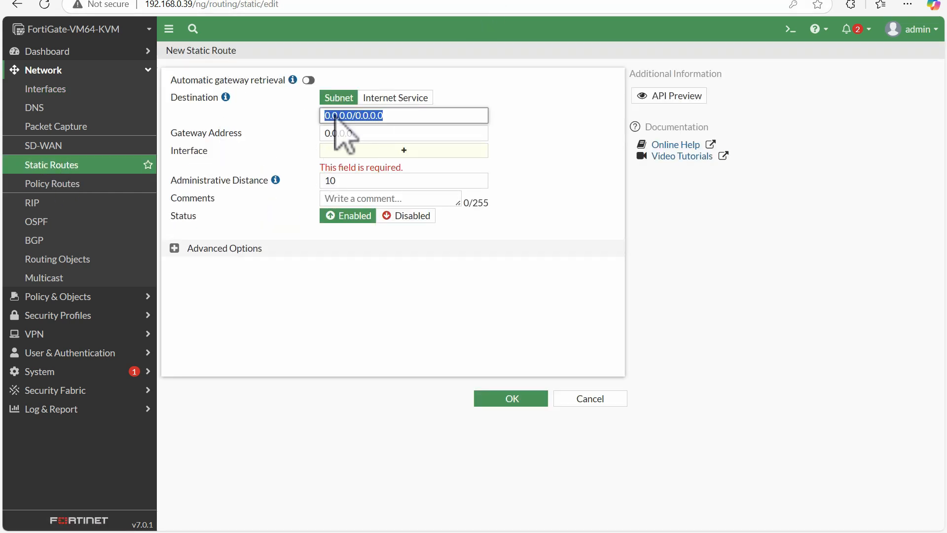
{"action": "left_click", "coordinate": [159, 1]}
{"action": "left_click", "coordinate": [296, 1]}
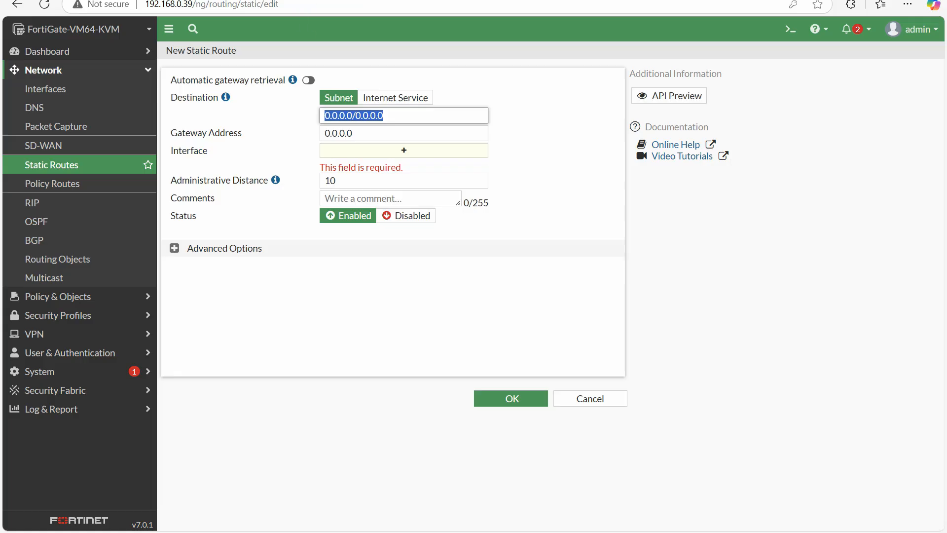
{"action": "type", "text": "192"}
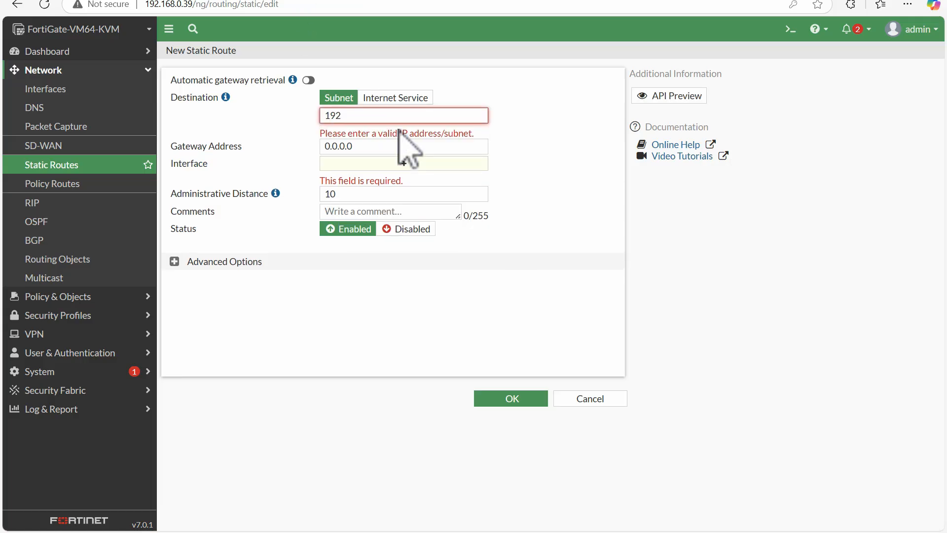
{"action": "type", "text": ".168.40.0/24"}
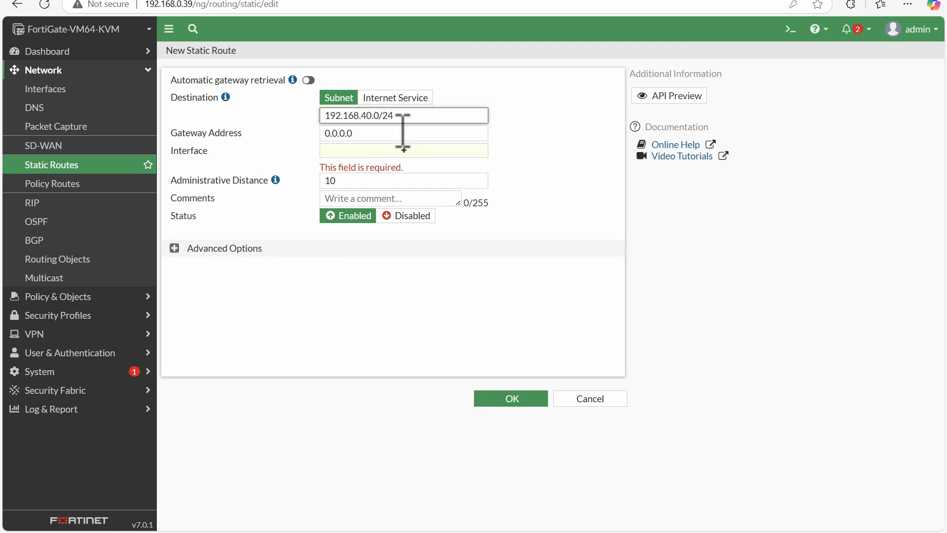
Check the next hop in the lab topology and set the route's gateway address to 1.1.1.2 with port2 as the interface
{"action": "left_click", "coordinate": [215, 131]}
{"action": "left_click", "coordinate": [192, 1]}
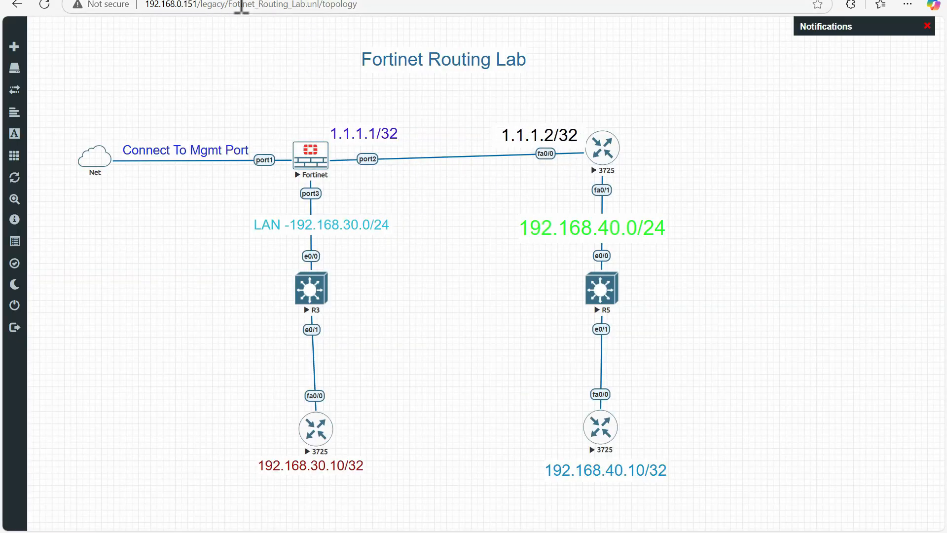
{"action": "left_click", "coordinate": [230, 1]}
{"action": "left_click", "coordinate": [351, 150]}
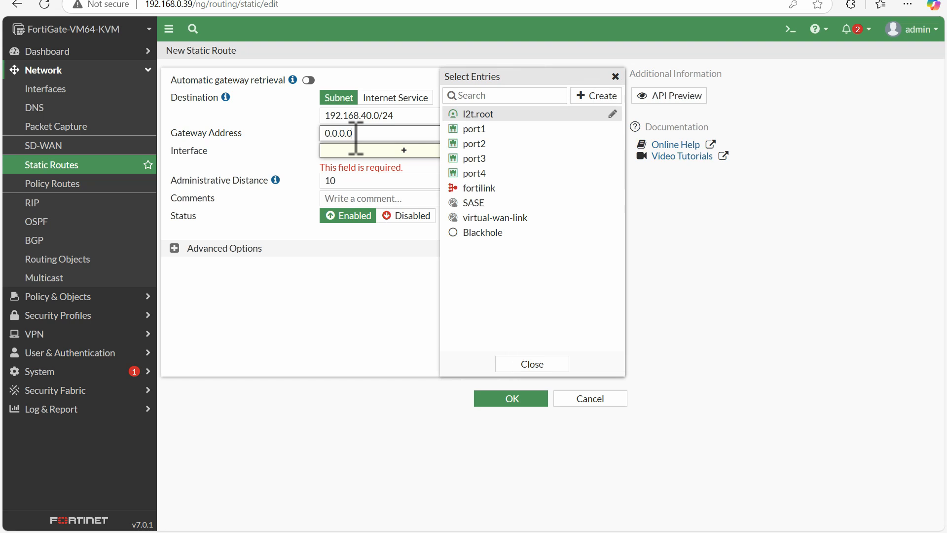
{"action": "left_click", "coordinate": [355, 132]}
{"action": "type", "text": "192.1681.1.1."}
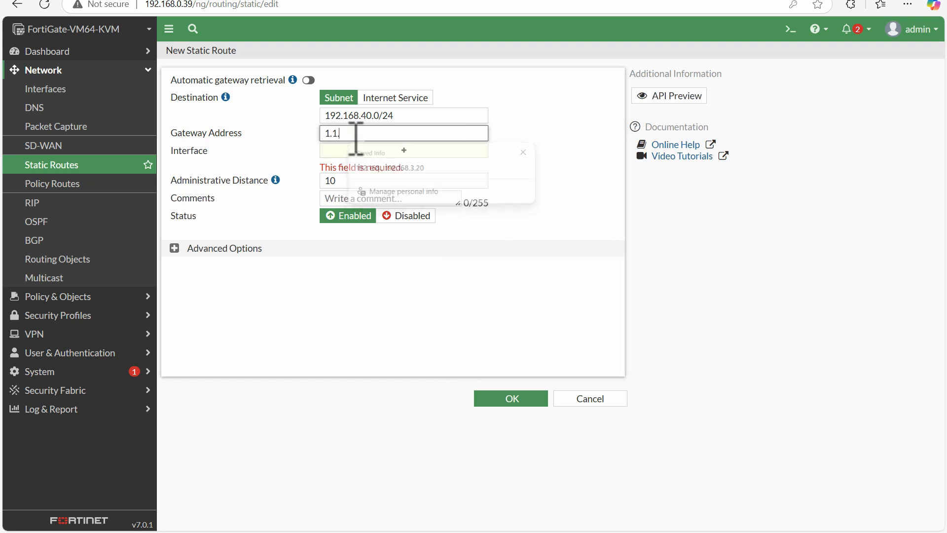
{"action": "type", "text": "1"}
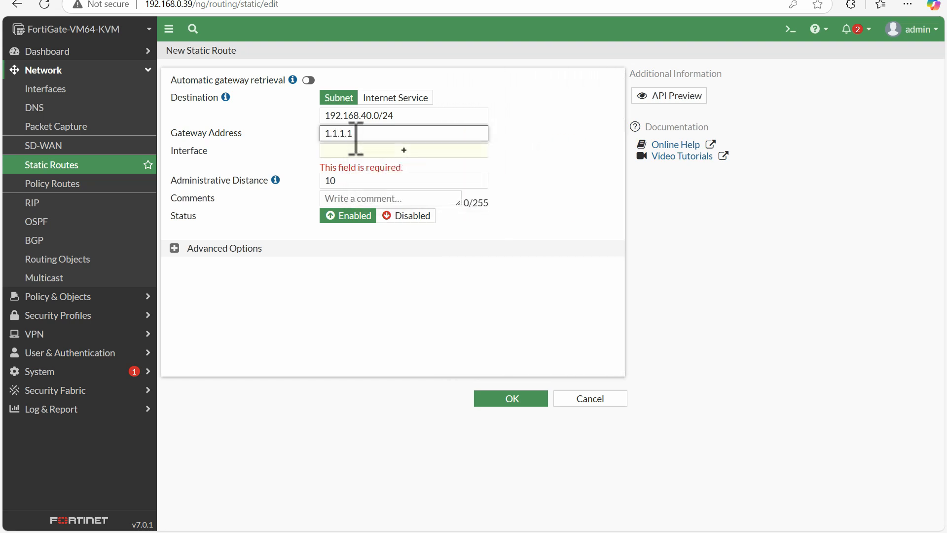
{"action": "key", "text": "BackSpace"}
{"action": "type", "text": "2"}
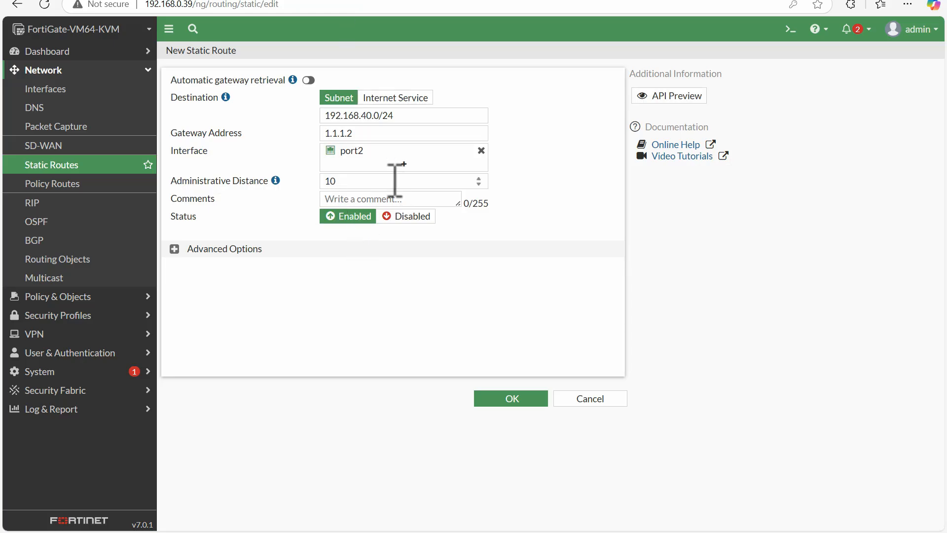
Review the new route's administrative distance and expand the advanced options to examine its priority setting
{"action": "mouse_move", "coordinate": [272, 180]}
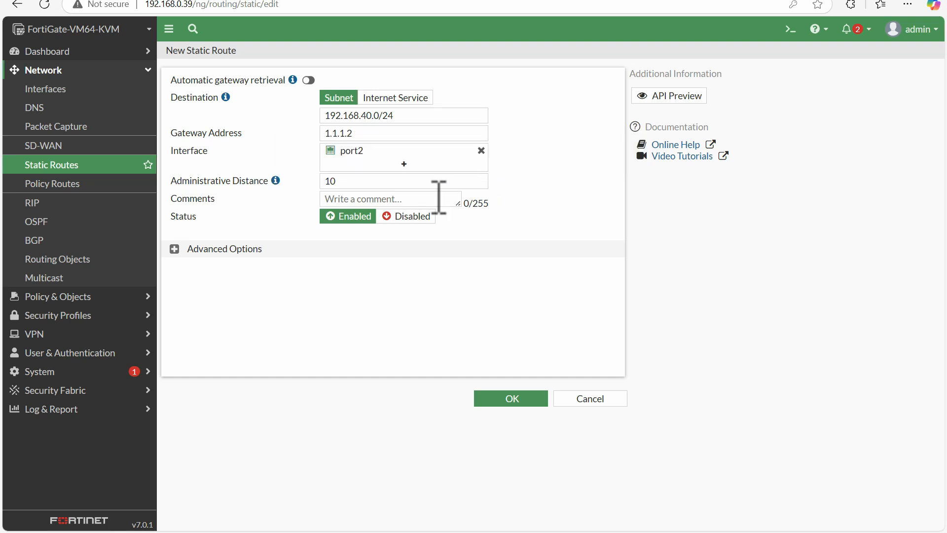
{"action": "double_click", "coordinate": [355, 182]}
{"action": "left_click", "coordinate": [308, 313]}
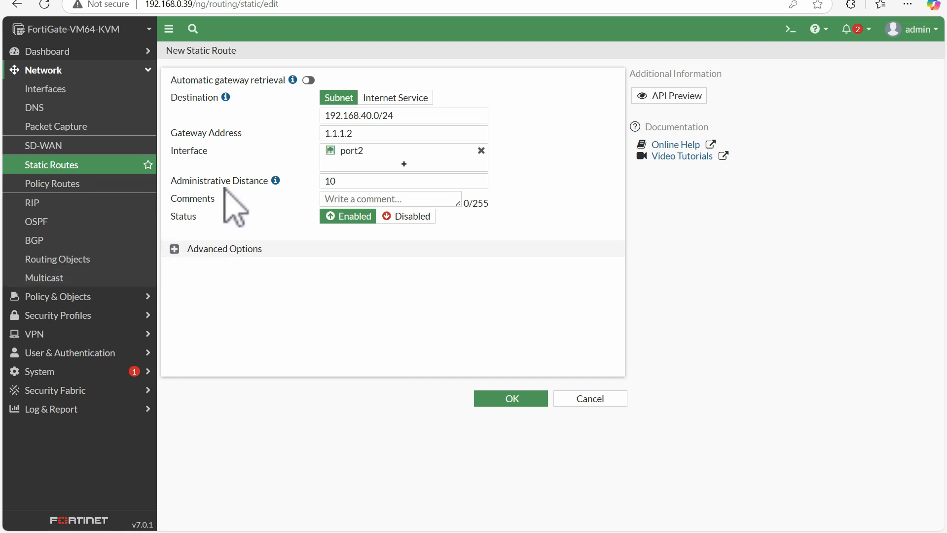
{"action": "mouse_move", "coordinate": [275, 181]}
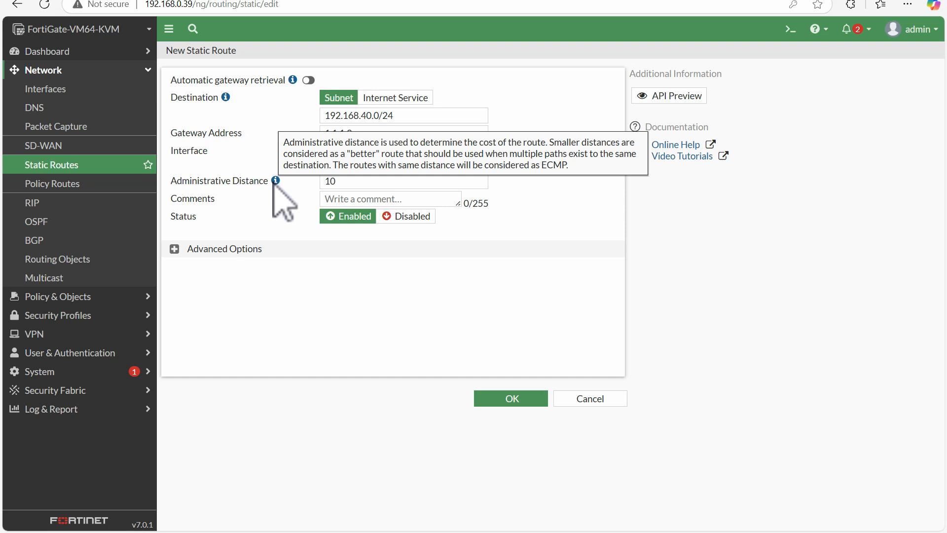
{"action": "left_click", "coordinate": [175, 250]}
{"action": "double_click", "coordinate": [250, 269]}
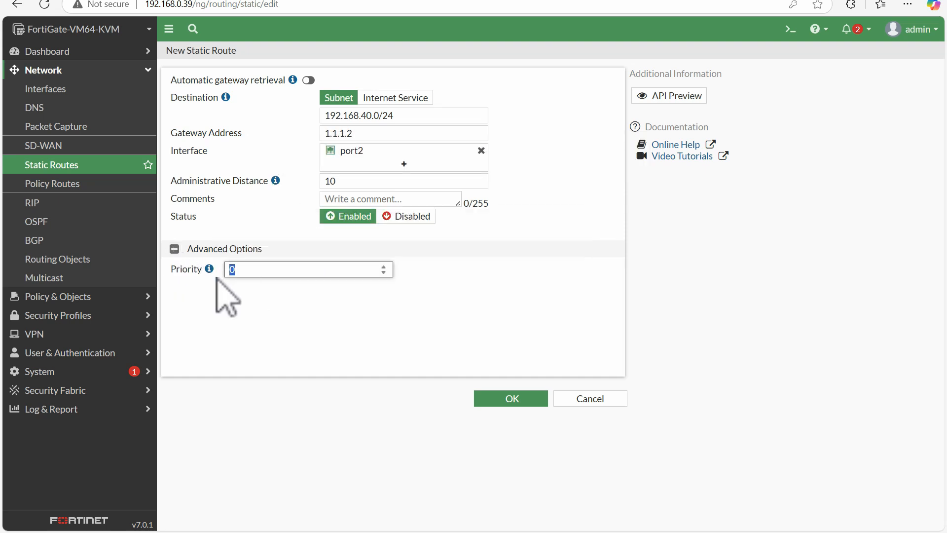
{"action": "left_click", "coordinate": [245, 229]}
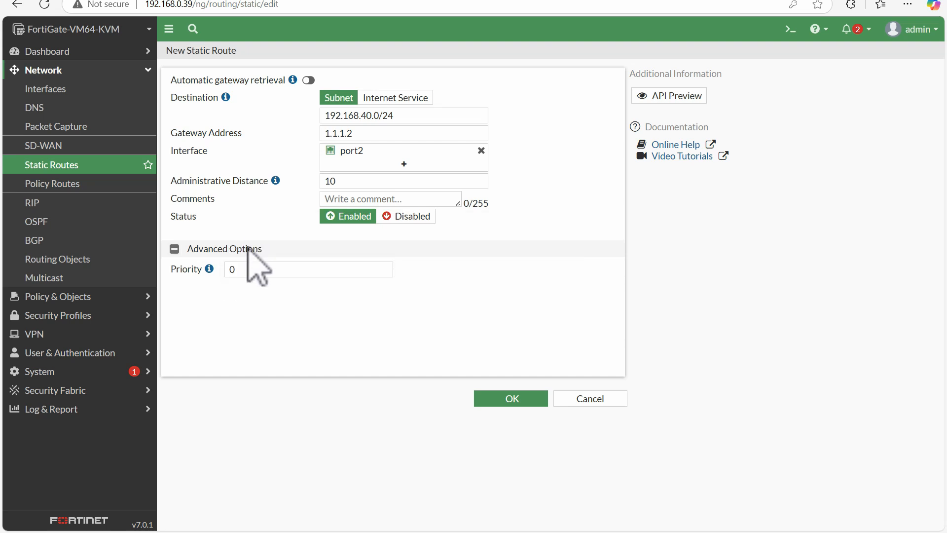
{"action": "mouse_move", "coordinate": [209, 269]}
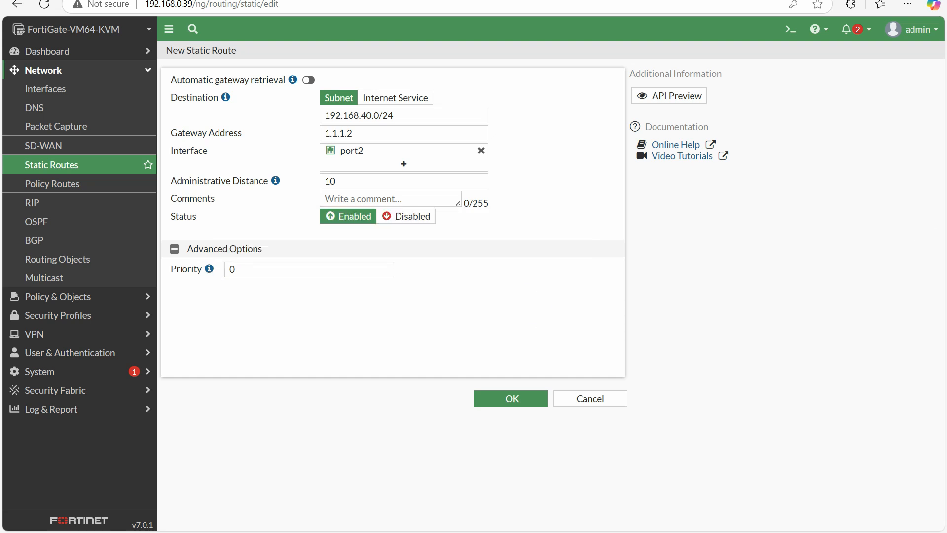
{"action": "mouse_move", "coordinate": [707, 225]}
{"action": "left_mouse_down"}
{"action": "mouse_move", "coordinate": [688, 242]}
{"action": "mouse_move", "coordinate": [730, 242]}
{"action": "left_mouse_up"}
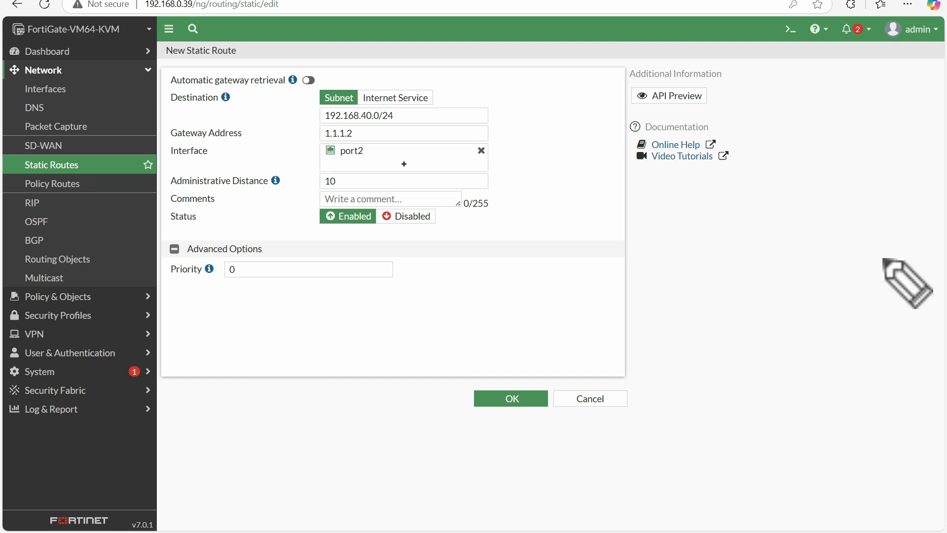
{"action": "left_click_drag", "start_coordinate": [725, 226], "coordinate": [709, 257]}
{"action": "mouse_move", "coordinate": [731, 228]}
{"action": "left_mouse_down"}
{"action": "mouse_move", "coordinate": [739, 240]}
{"action": "mouse_move", "coordinate": [832, 226]}
{"action": "left_mouse_up"}
{"action": "mouse_move", "coordinate": [590, 266]}
{"action": "left_mouse_down"}
{"action": "mouse_move", "coordinate": [695, 245]}
{"action": "mouse_move", "coordinate": [818, 283]}
{"action": "left_mouse_up"}
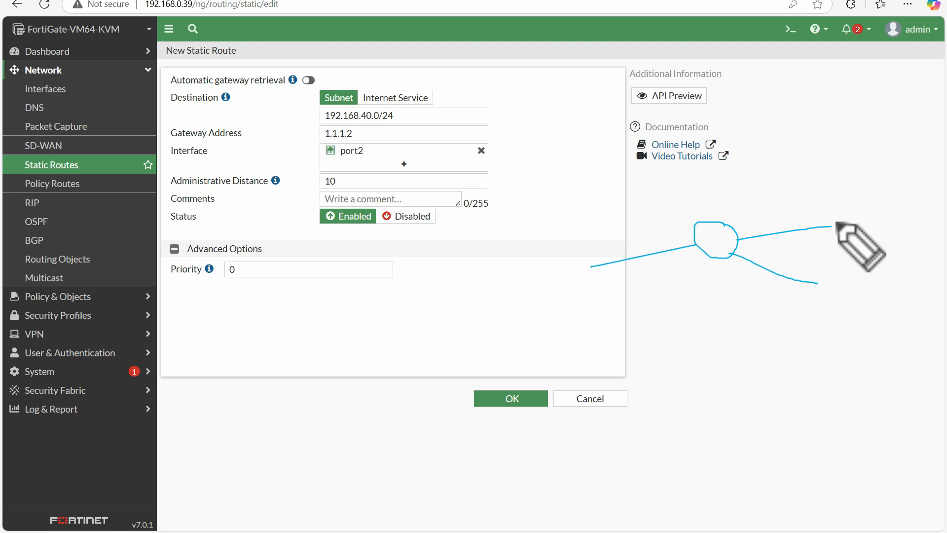
{"action": "left_click_drag", "start_coordinate": [731, 254], "coordinate": [818, 282]}
{"action": "left_click_drag", "start_coordinate": [743, 239], "coordinate": [818, 230]}
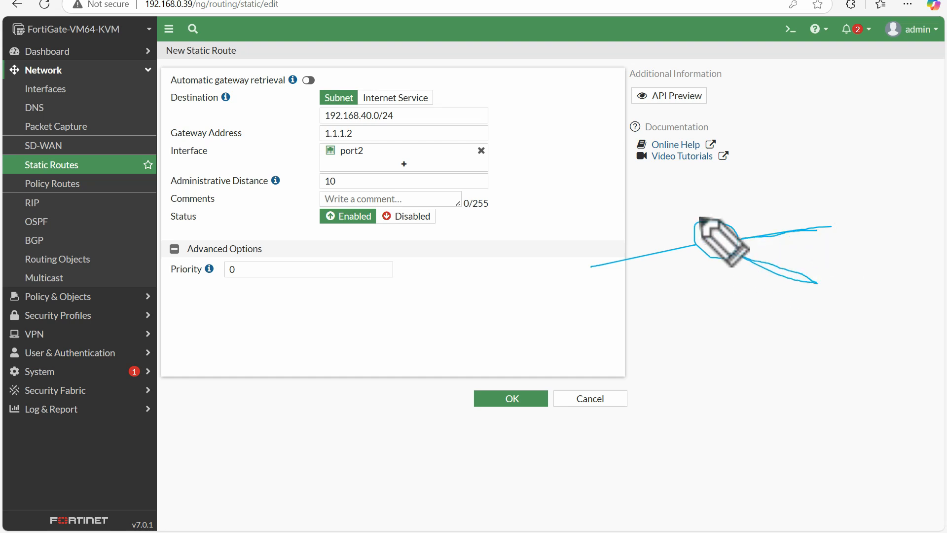
{"action": "left_click_drag", "start_coordinate": [709, 233], "coordinate": [708, 245]}
{"action": "left_click_drag", "start_coordinate": [709, 233], "coordinate": [716, 239]}
{"action": "left_click_drag", "start_coordinate": [721, 236], "coordinate": [730, 235]}
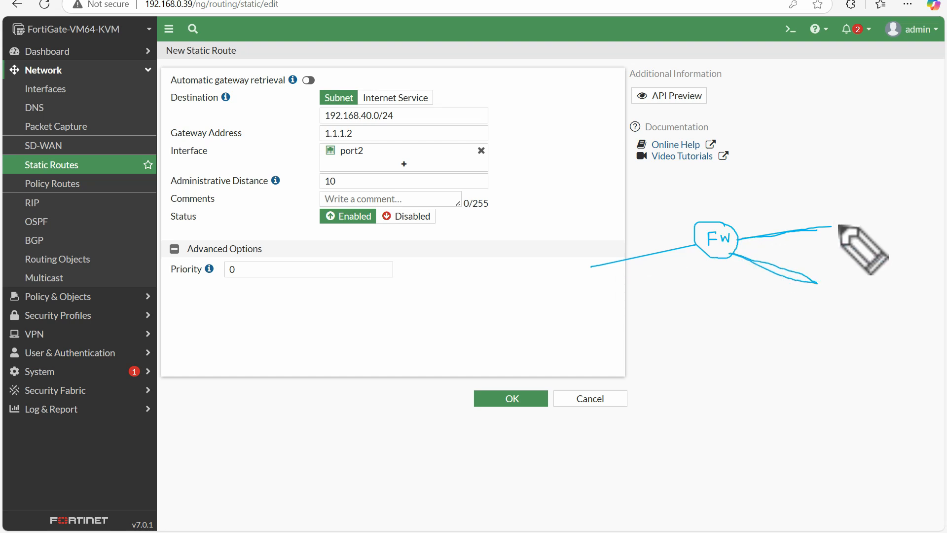
{"action": "mouse_move", "coordinate": [834, 201]}
{"action": "left_mouse_down"}
{"action": "mouse_move", "coordinate": [835, 231]}
{"action": "mouse_move", "coordinate": [837, 198]}
{"action": "mouse_move", "coordinate": [849, 227]}
{"action": "mouse_move", "coordinate": [860, 201]}
{"action": "mouse_move", "coordinate": [840, 205]}
{"action": "left_mouse_up"}
{"action": "left_click_drag", "start_coordinate": [828, 287], "coordinate": [828, 267]}
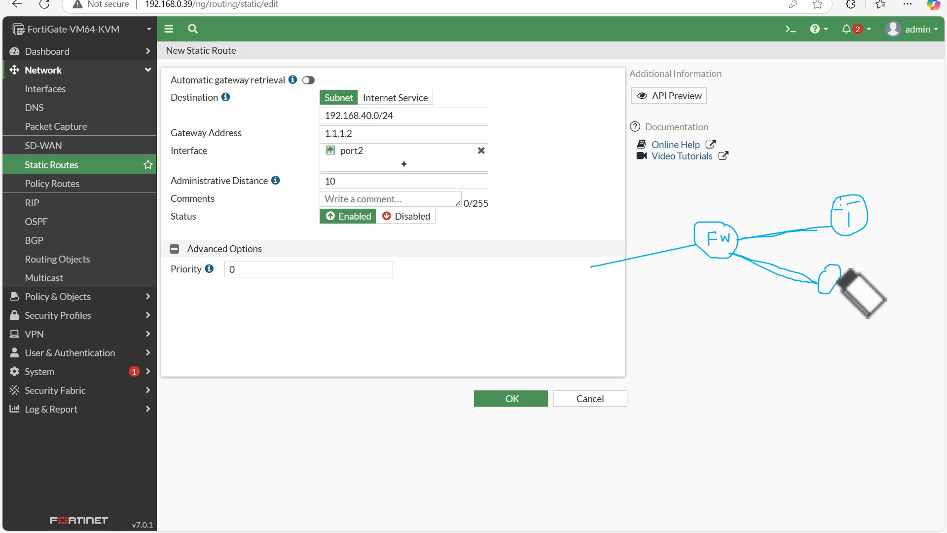
{"action": "mouse_move", "coordinate": [841, 274]}
{"action": "left_mouse_down"}
{"action": "mouse_move", "coordinate": [830, 271]}
{"action": "mouse_move", "coordinate": [845, 309]}
{"action": "mouse_move", "coordinate": [835, 281]}
{"action": "left_mouse_up"}
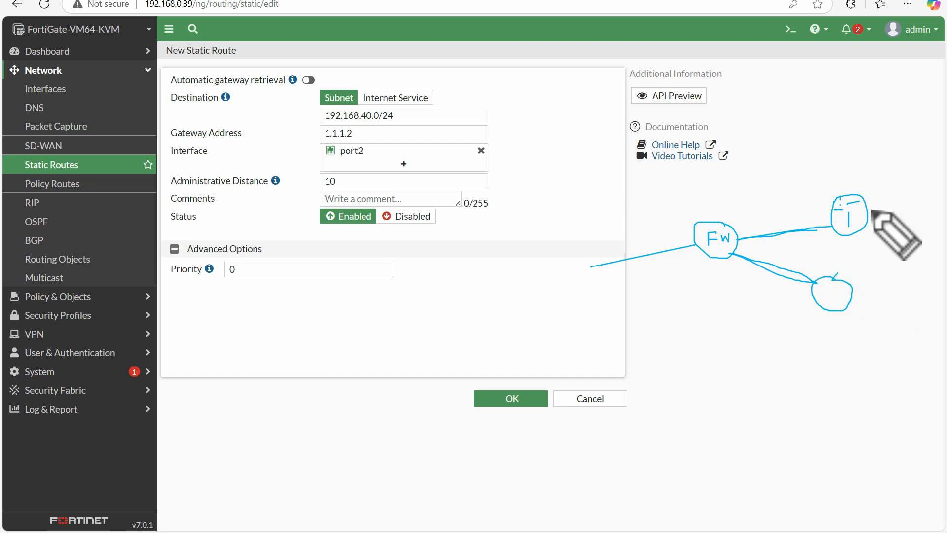
{"action": "left_click_drag", "start_coordinate": [868, 213], "coordinate": [909, 210]}
{"action": "left_click_drag", "start_coordinate": [852, 307], "coordinate": [894, 308]}
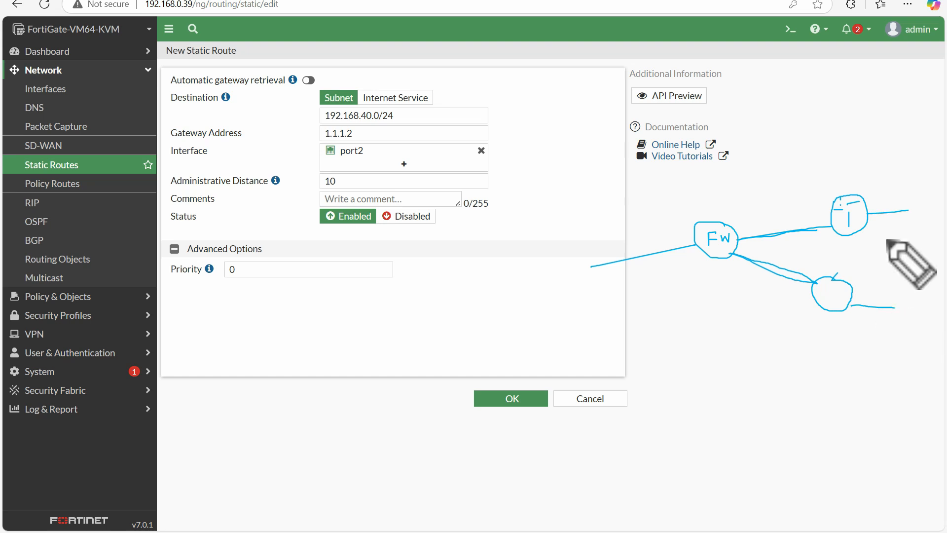
{"action": "mouse_move", "coordinate": [878, 193]}
{"action": "left_mouse_down"}
{"action": "mouse_move", "coordinate": [877, 207]}
{"action": "mouse_move", "coordinate": [906, 199]}
{"action": "left_mouse_up"}
{"action": "left_click", "coordinate": [892, 200]}
{"action": "left_click", "coordinate": [900, 197]}
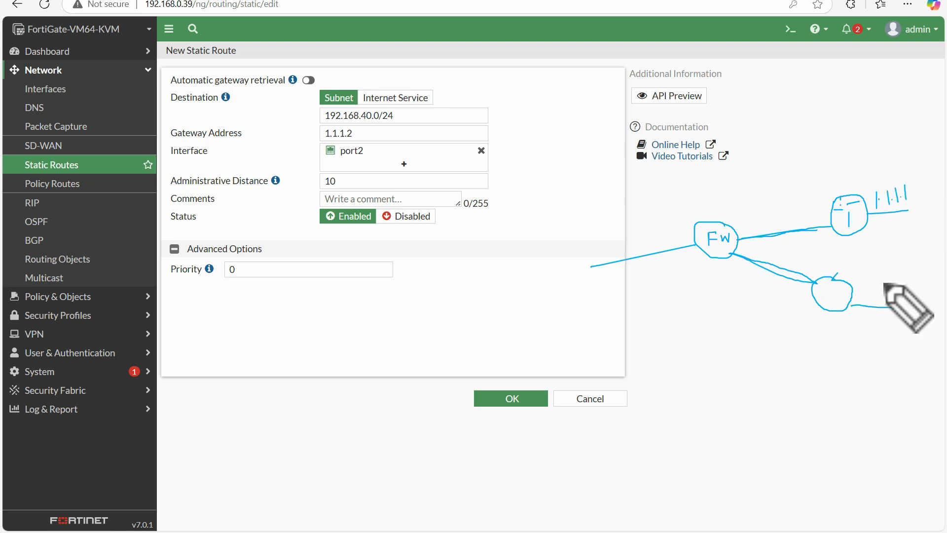
{"action": "mouse_move", "coordinate": [863, 289]}
{"action": "left_mouse_down"}
{"action": "mouse_move", "coordinate": [863, 296]}
{"action": "mouse_move", "coordinate": [892, 293]}
{"action": "left_mouse_up"}
{"action": "left_click", "coordinate": [867, 294]}
{"action": "left_click", "coordinate": [877, 296]}
{"action": "left_click", "coordinate": [887, 295]}
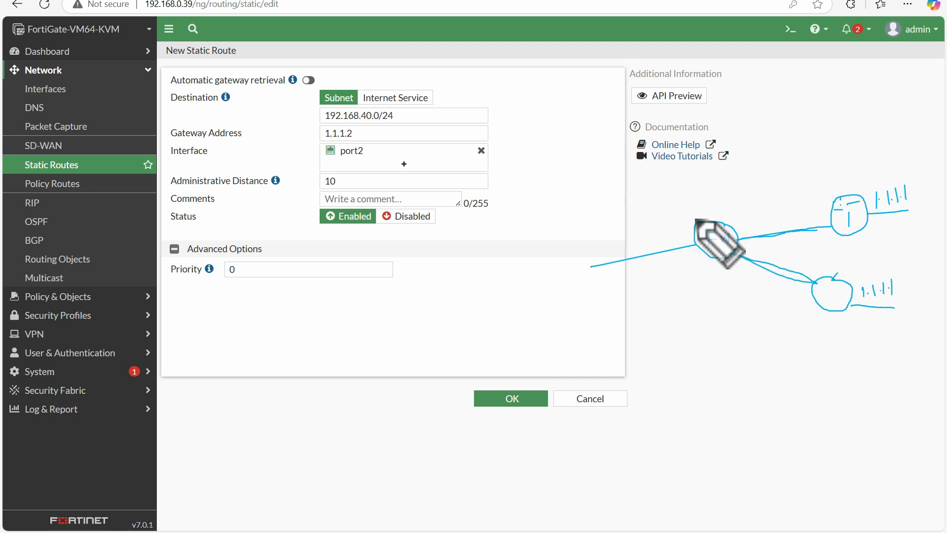
{"action": "left_click", "coordinate": [777, 210]}
{"action": "mouse_move", "coordinate": [778, 211]}
{"action": "left_mouse_down"}
{"action": "mouse_move", "coordinate": [781, 219]}
{"action": "mouse_move", "coordinate": [820, 219]}
{"action": "left_mouse_up"}
{"action": "left_click", "coordinate": [783, 216]}
{"action": "left_click", "coordinate": [796, 213]}
{"action": "left_click", "coordinate": [811, 217]}
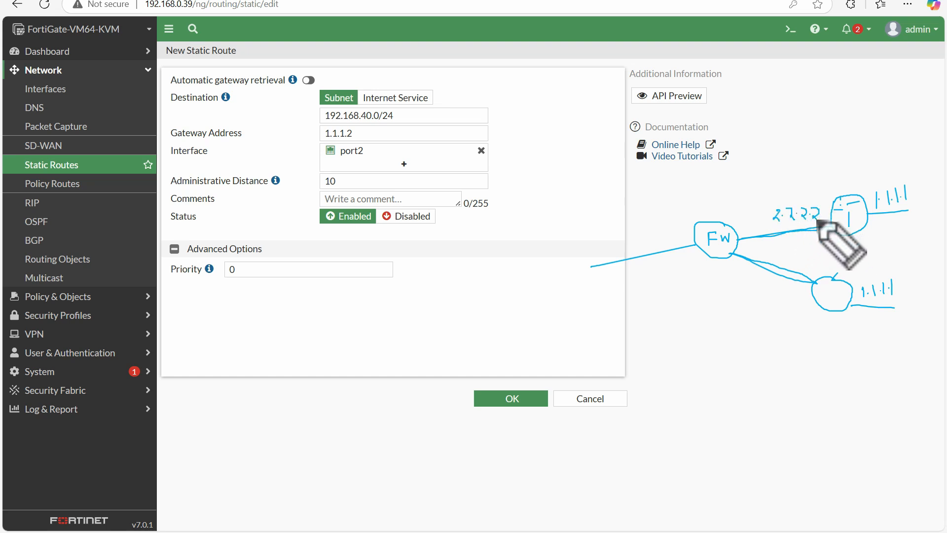
{"action": "mouse_move", "coordinate": [767, 285]}
{"action": "left_mouse_down"}
{"action": "mouse_move", "coordinate": [806, 296]}
{"action": "mouse_move", "coordinate": [816, 315]}
{"action": "left_mouse_up"}
{"action": "left_click", "coordinate": [780, 292]}
{"action": "left_click", "coordinate": [794, 293]}
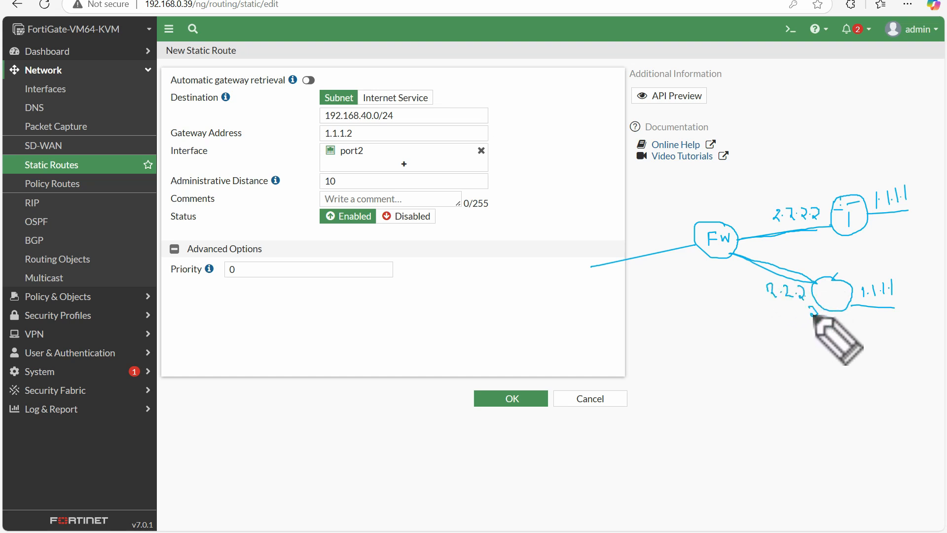
{"action": "mouse_move", "coordinate": [903, 190]}
{"action": "left_mouse_down"}
{"action": "mouse_move", "coordinate": [873, 212]}
{"action": "mouse_move", "coordinate": [912, 185]}
{"action": "left_mouse_up"}
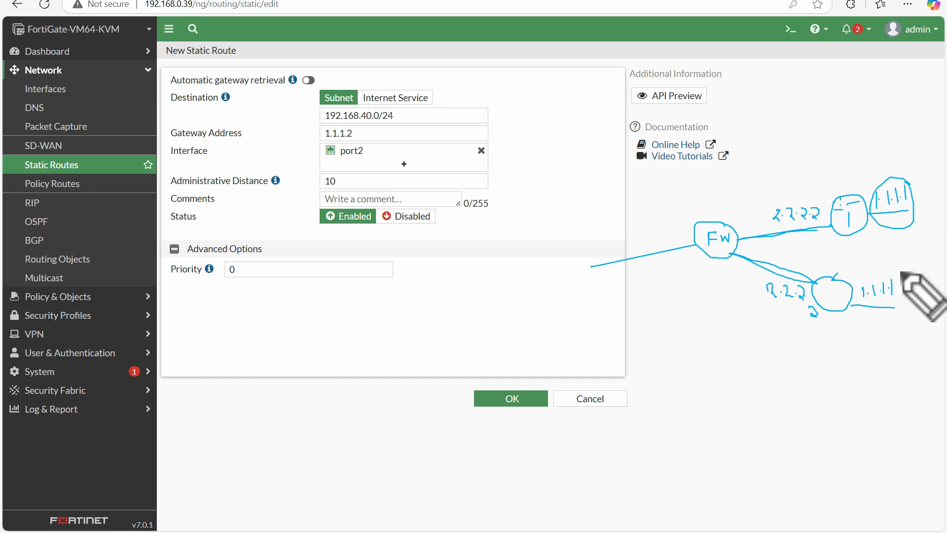
{"action": "mouse_move", "coordinate": [902, 273]}
{"action": "left_mouse_down"}
{"action": "mouse_move", "coordinate": [854, 273]}
{"action": "mouse_move", "coordinate": [880, 266]}
{"action": "left_mouse_up"}
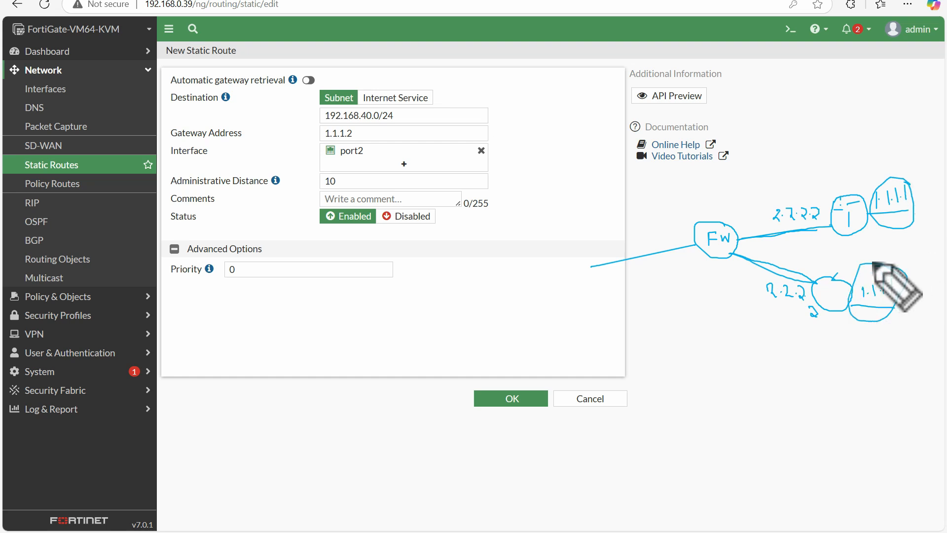
{"action": "left_click_drag", "start_coordinate": [780, 196], "coordinate": [799, 188]}
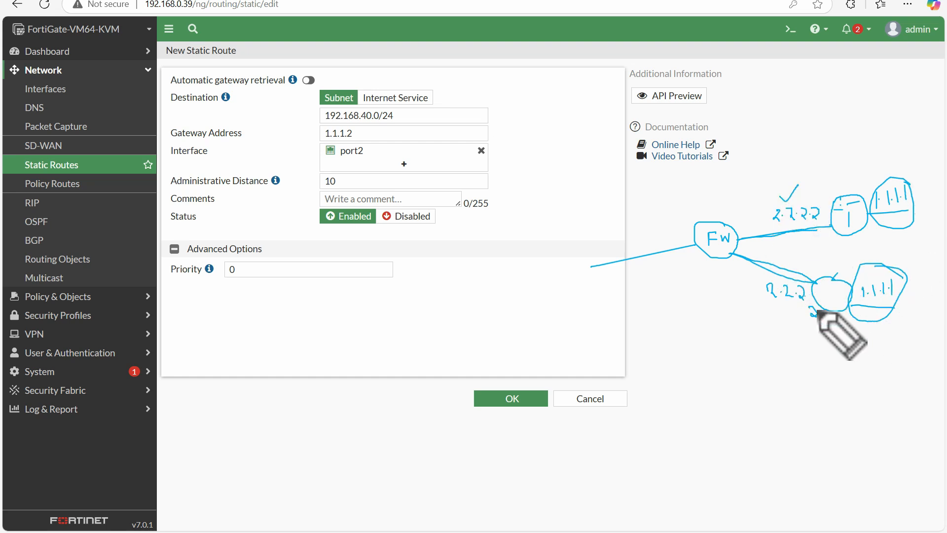
{"action": "mouse_move", "coordinate": [811, 311]}
{"action": "left_mouse_down"}
{"action": "mouse_move", "coordinate": [809, 271]}
{"action": "mouse_move", "coordinate": [801, 312]}
{"action": "mouse_move", "coordinate": [801, 296]}
{"action": "mouse_move", "coordinate": [838, 308]}
{"action": "left_mouse_up"}
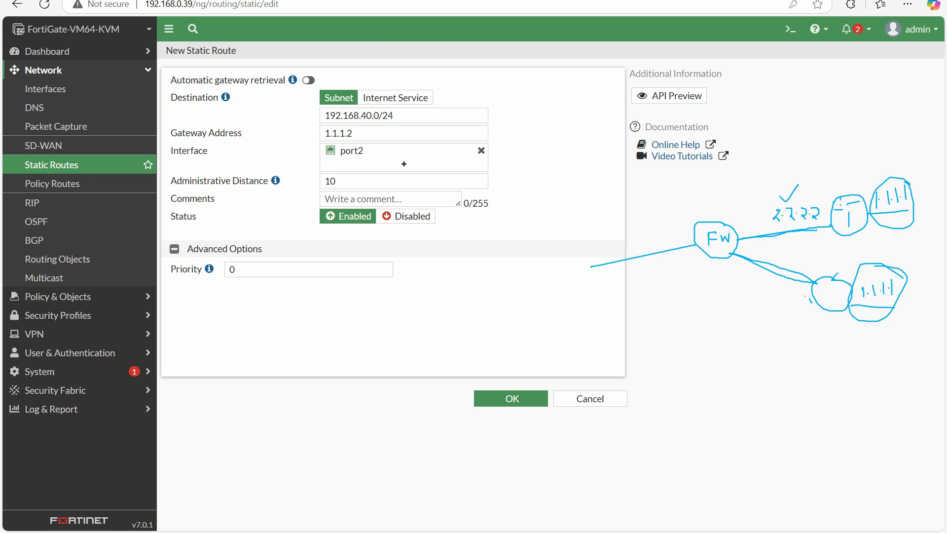
{"action": "mouse_move", "coordinate": [752, 292]}
{"action": "left_mouse_down"}
{"action": "mouse_move", "coordinate": [758, 308]}
{"action": "mouse_move", "coordinate": [798, 306]}
{"action": "left_mouse_up"}
{"action": "mouse_move", "coordinate": [759, 327]}
{"action": "left_mouse_down"}
{"action": "mouse_move", "coordinate": [814, 317]}
{"action": "mouse_move", "coordinate": [791, 320]}
{"action": "left_mouse_up"}
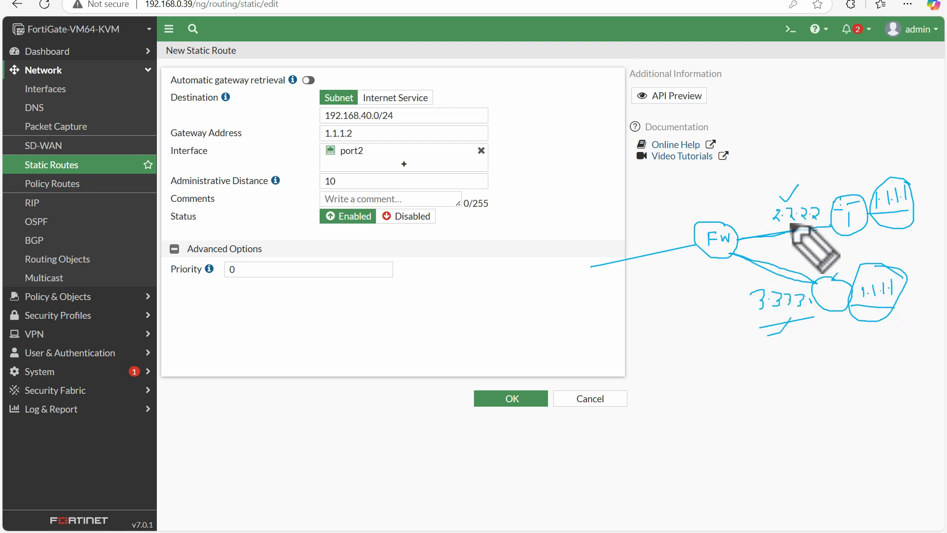
{"action": "mouse_move", "coordinate": [911, 174]}
{"action": "left_mouse_down"}
{"action": "mouse_move", "coordinate": [880, 183]}
{"action": "mouse_move", "coordinate": [914, 185]}
{"action": "mouse_move", "coordinate": [879, 181]}
{"action": "mouse_move", "coordinate": [905, 179]}
{"action": "mouse_move", "coordinate": [887, 168]}
{"action": "left_mouse_up"}
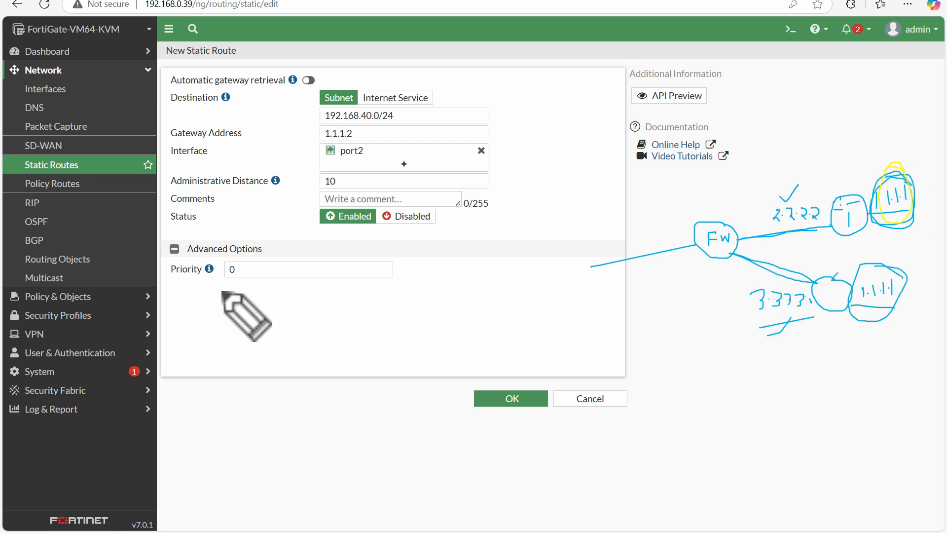
{"action": "mouse_move", "coordinate": [183, 292]}
{"action": "left_mouse_down"}
{"action": "mouse_move", "coordinate": [188, 299]}
{"action": "mouse_move", "coordinate": [212, 279]}
{"action": "left_mouse_up"}
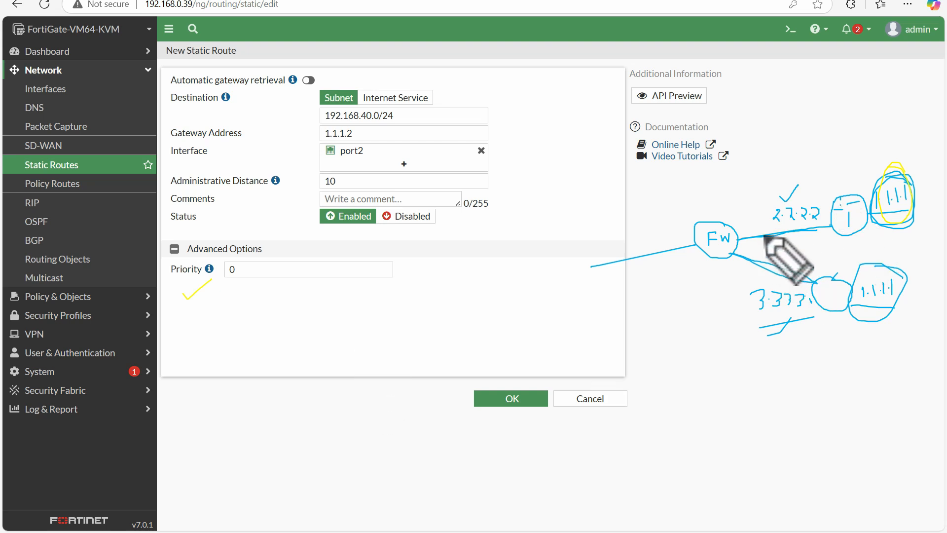
{"action": "left_click_drag", "start_coordinate": [758, 208], "coordinate": [751, 226]}
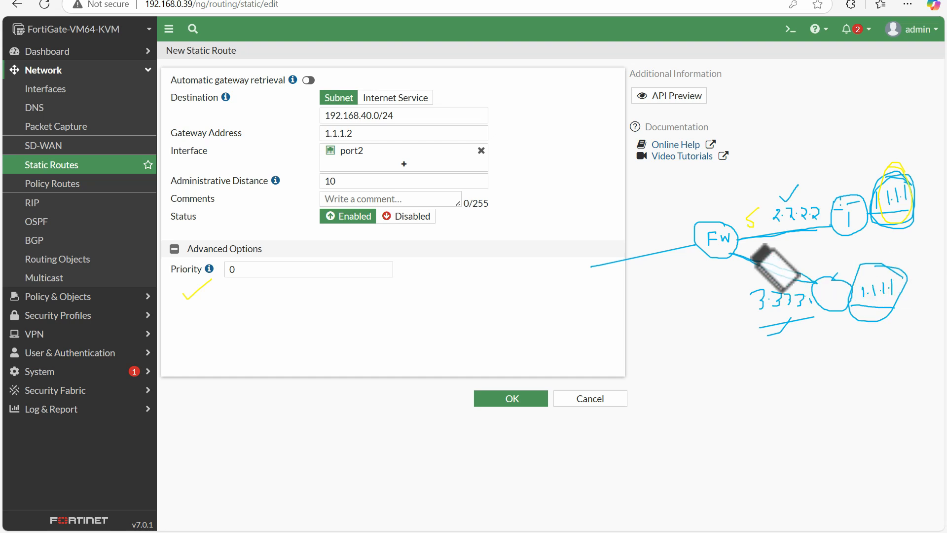
{"action": "left_click", "coordinate": [750, 218]}
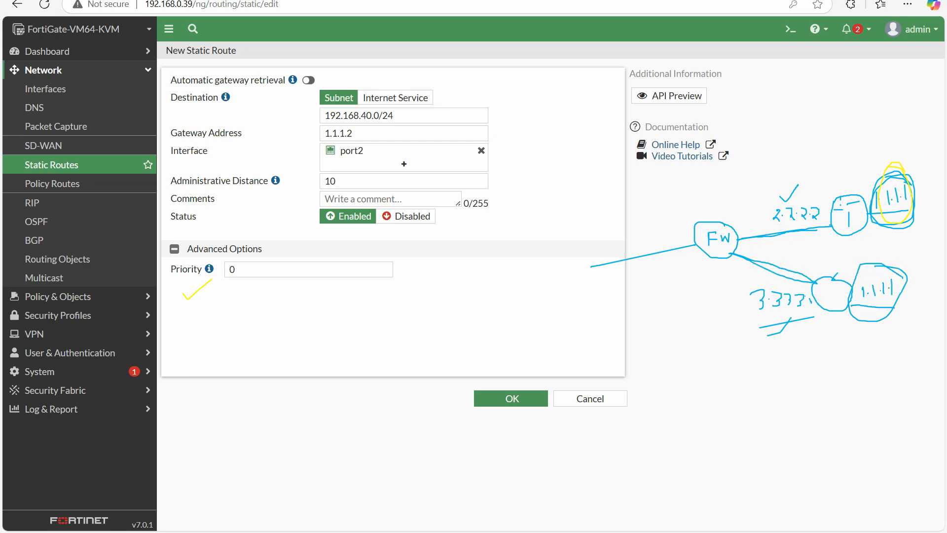
{"action": "mouse_move", "coordinate": [758, 210]}
{"action": "left_mouse_down"}
{"action": "mouse_move", "coordinate": [751, 223]}
{"action": "mouse_move", "coordinate": [770, 261]}
{"action": "mouse_move", "coordinate": [775, 251]}
{"action": "left_mouse_up"}
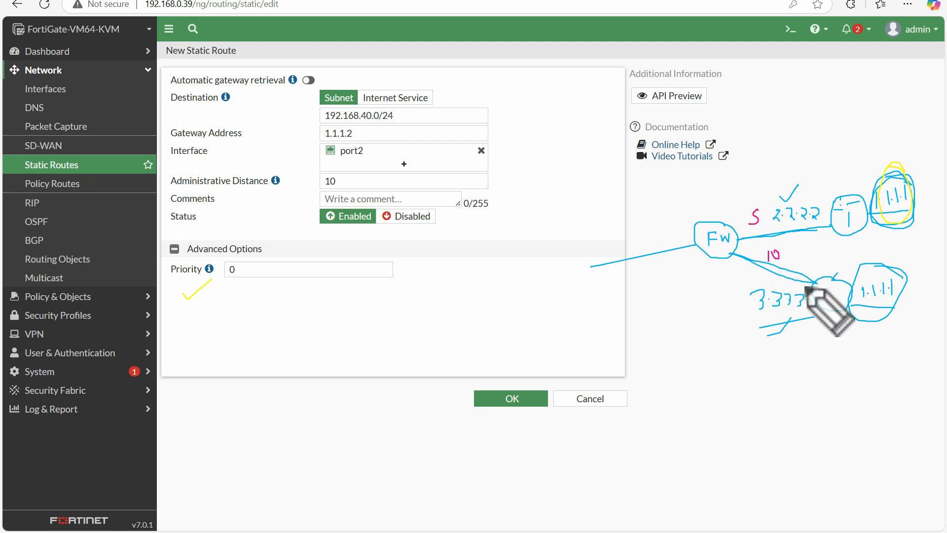
{"action": "mouse_move", "coordinate": [757, 202]}
{"action": "left_mouse_down"}
{"action": "mouse_move", "coordinate": [746, 227]}
{"action": "mouse_move", "coordinate": [762, 207]}
{"action": "left_mouse_up"}
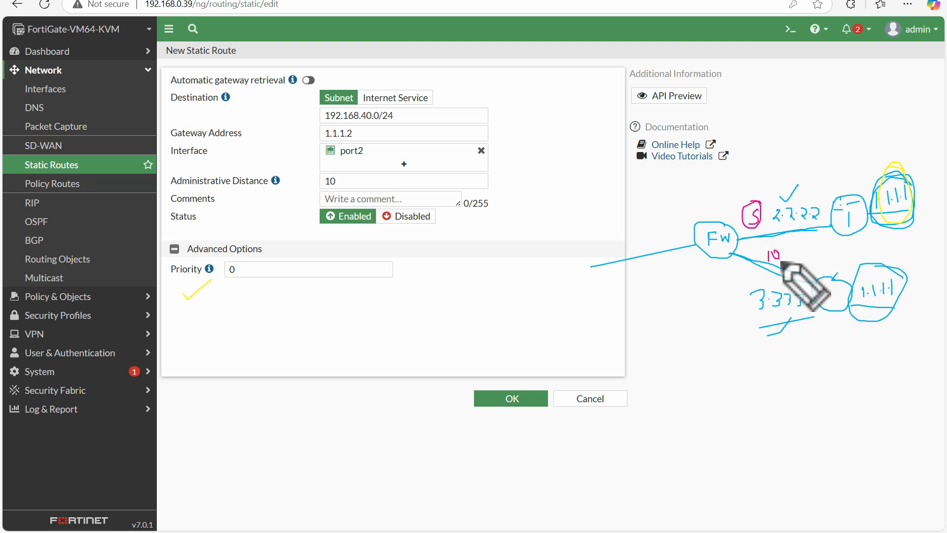
{"action": "mouse_move", "coordinate": [783, 244]}
{"action": "left_mouse_down"}
{"action": "mouse_move", "coordinate": [764, 258]}
{"action": "mouse_move", "coordinate": [777, 267]}
{"action": "mouse_move", "coordinate": [785, 246]}
{"action": "mouse_move", "coordinate": [795, 250]}
{"action": "left_mouse_up"}
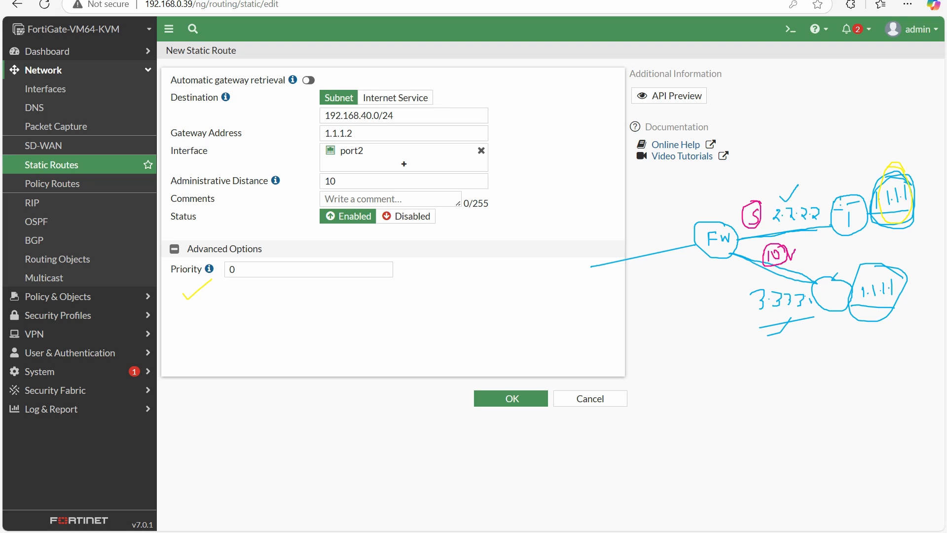
{"action": "left_click_drag", "start_coordinate": [756, 217], "coordinate": [752, 204]}
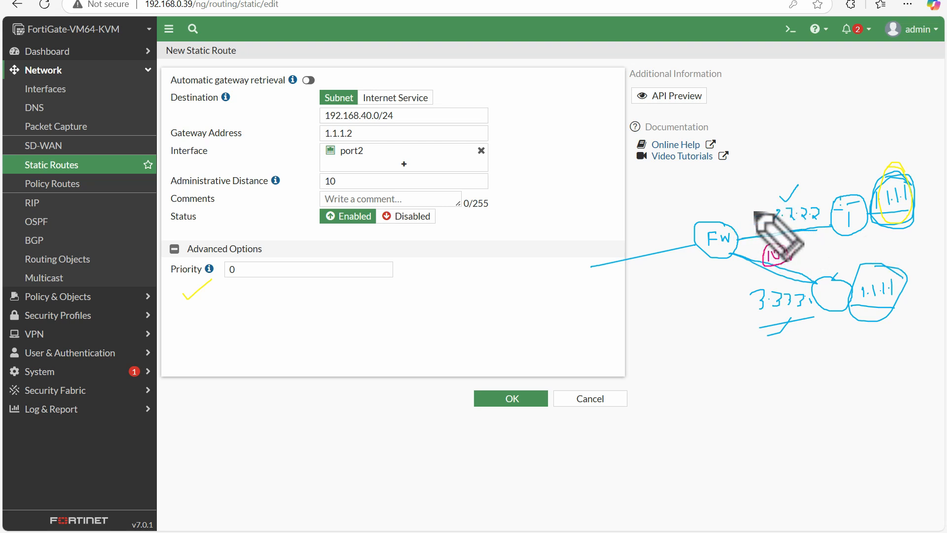
{"action": "mouse_move", "coordinate": [747, 210]}
{"action": "left_mouse_down"}
{"action": "mouse_move", "coordinate": [747, 225]}
{"action": "mouse_move", "coordinate": [744, 203]}
{"action": "mouse_move", "coordinate": [760, 225]}
{"action": "left_mouse_up"}
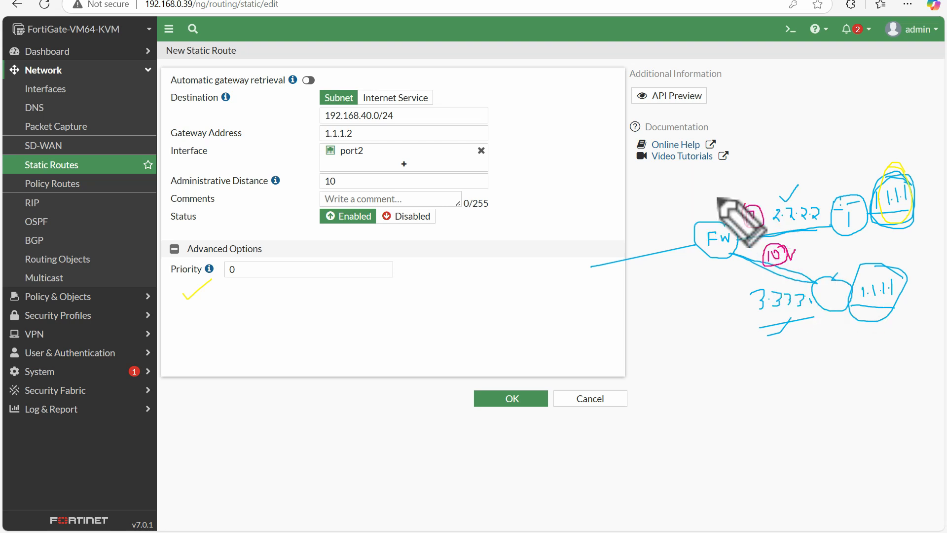
{"action": "left_click_drag", "start_coordinate": [705, 178], "coordinate": [708, 205]}
{"action": "left_click_drag", "start_coordinate": [703, 174], "coordinate": [734, 170]}
{"action": "left_click_drag", "start_coordinate": [704, 199], "coordinate": [728, 195]}
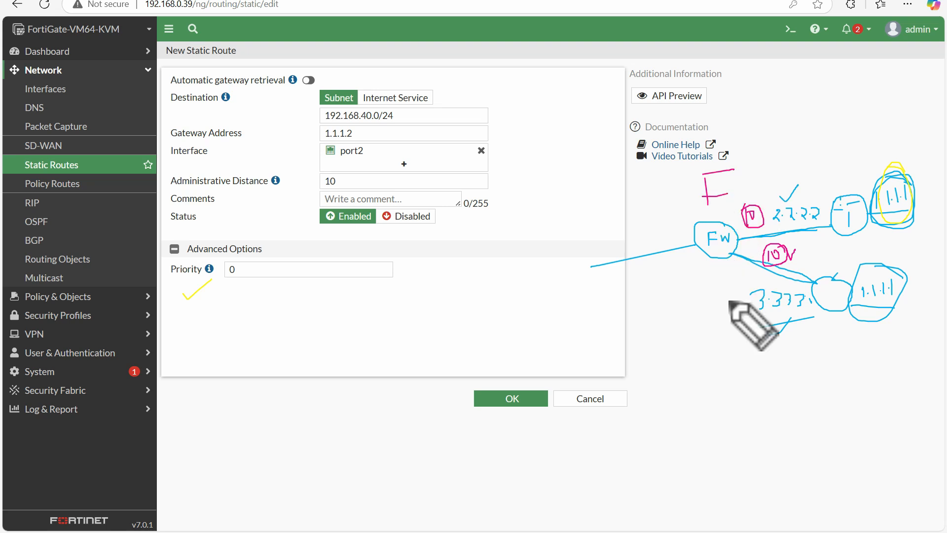
{"action": "key", "text": "Escape"}
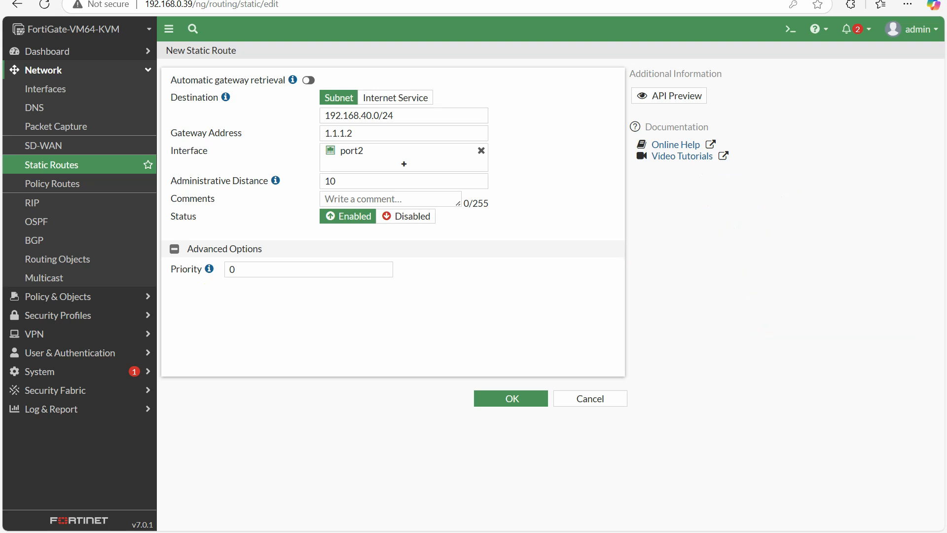
Read the help notes for the route's priority and administrative distance, and save the new static route
{"action": "mouse_move", "coordinate": [209, 269]}
{"action": "mouse_move", "coordinate": [274, 181]}
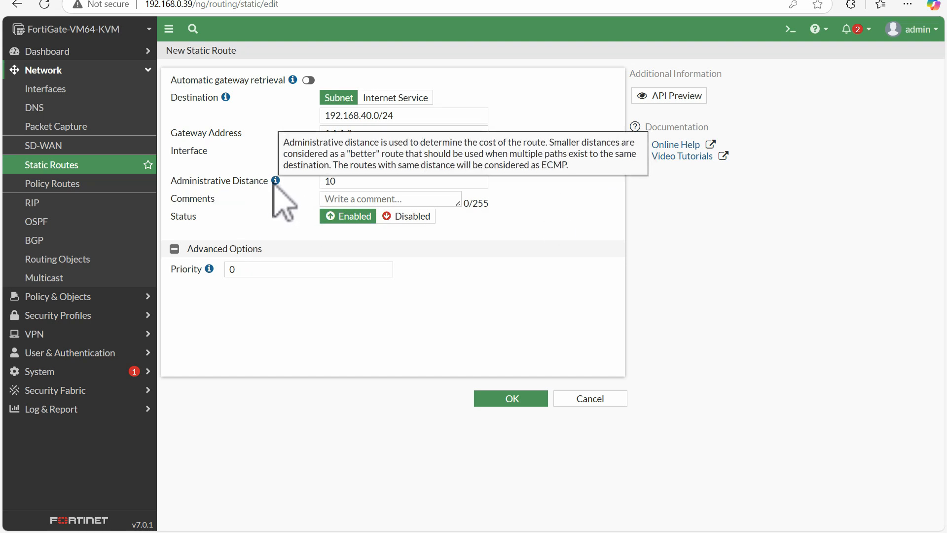
{"action": "mouse_move", "coordinate": [226, 98]}
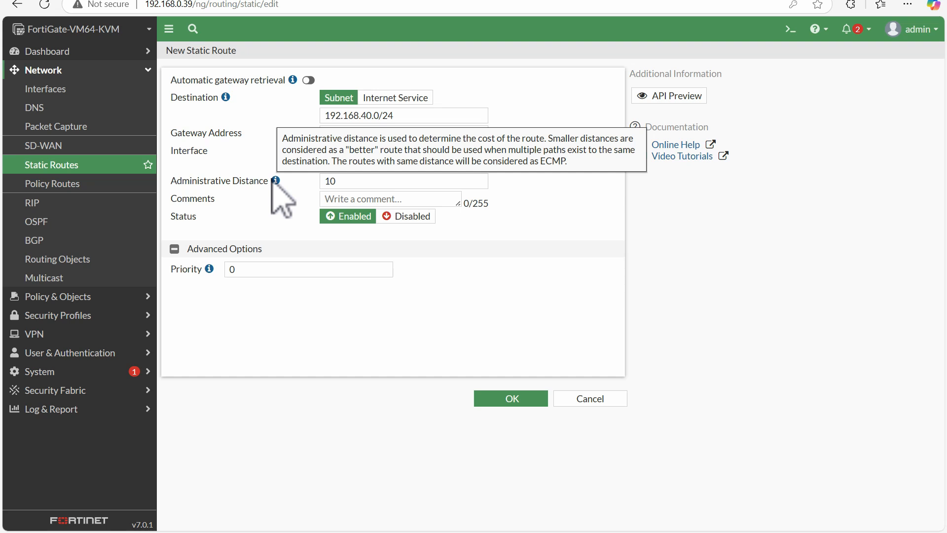
{"action": "double_click", "coordinate": [355, 181]}
{"action": "left_click", "coordinate": [305, 203]}
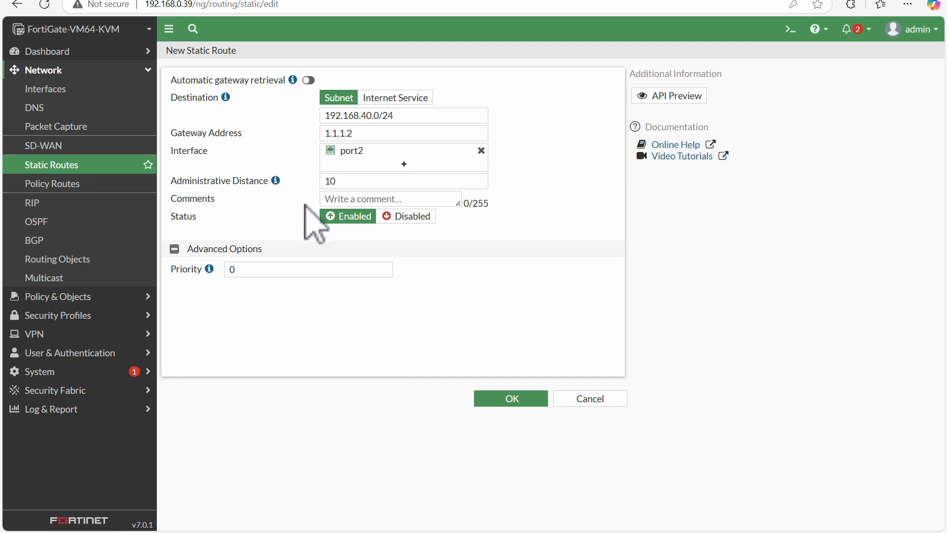
{"action": "left_click", "coordinate": [499, 398]}
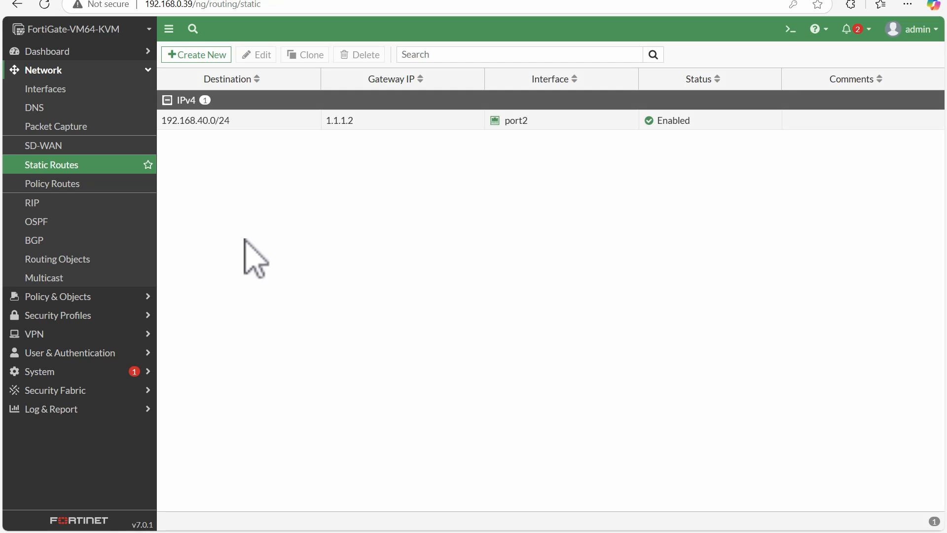
Reopen the saved 192.168.40.0/24 static route, check its destination and gateway address, and return to the route list
{"action": "double_click", "coordinate": [277, 120]}
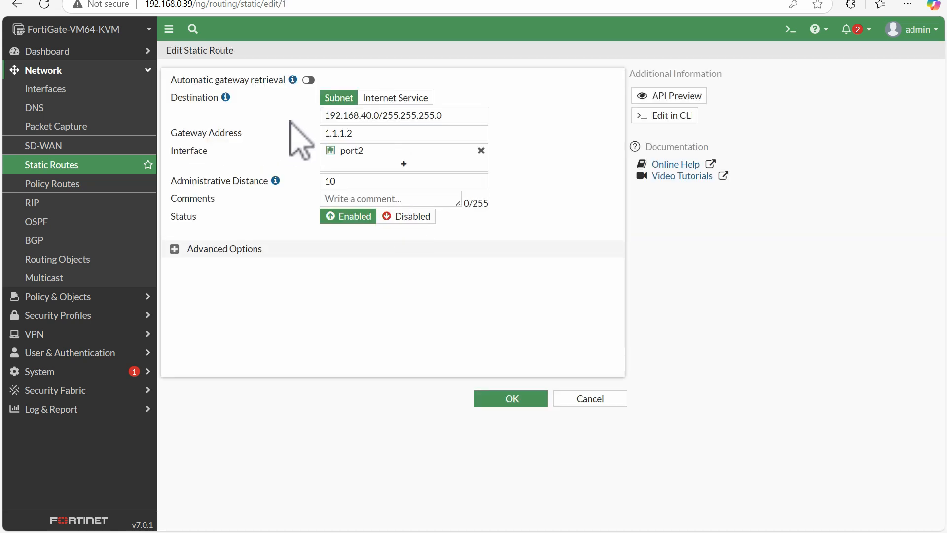
{"action": "left_click", "coordinate": [610, 399]}
{"action": "double_click", "coordinate": [289, 121]}
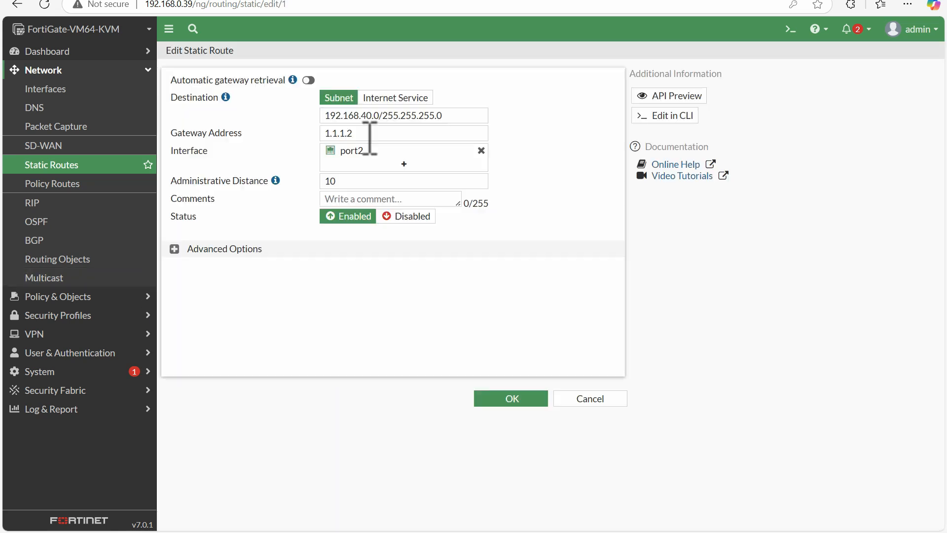
{"action": "left_click_drag", "start_coordinate": [454, 118], "coordinate": [341, 134]}
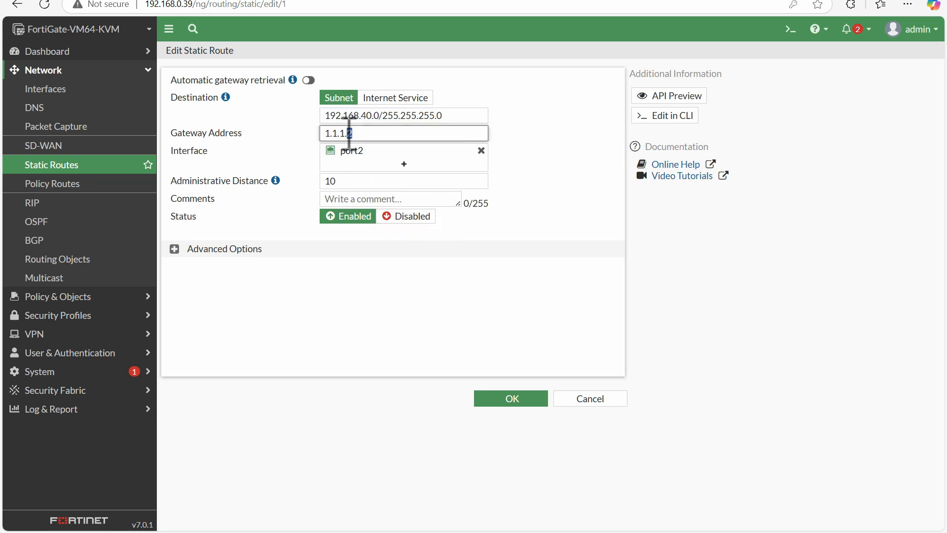
{"action": "left_click", "coordinate": [511, 399]}
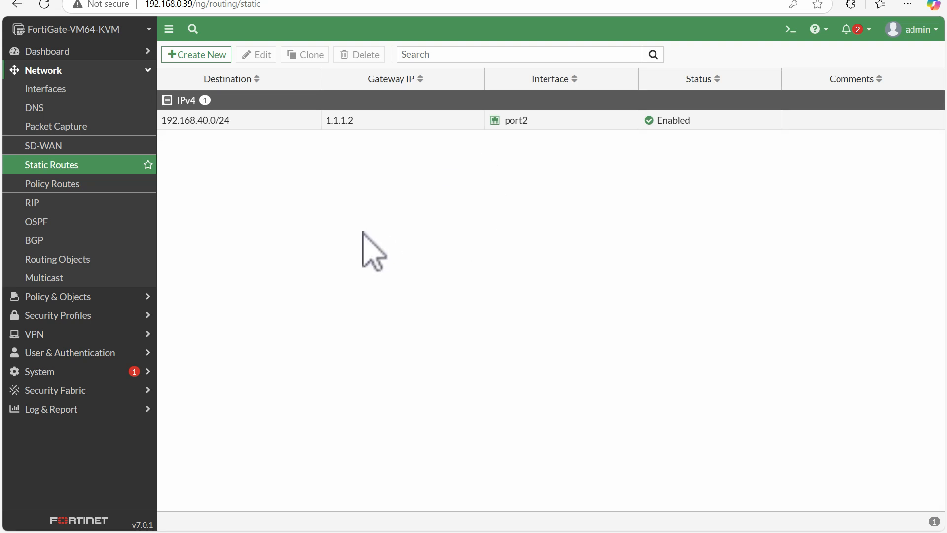
Switch to the lab topology and open the console of the 3725 router at 1.1.1.2
{"action": "left_click", "coordinate": [148, 2]}
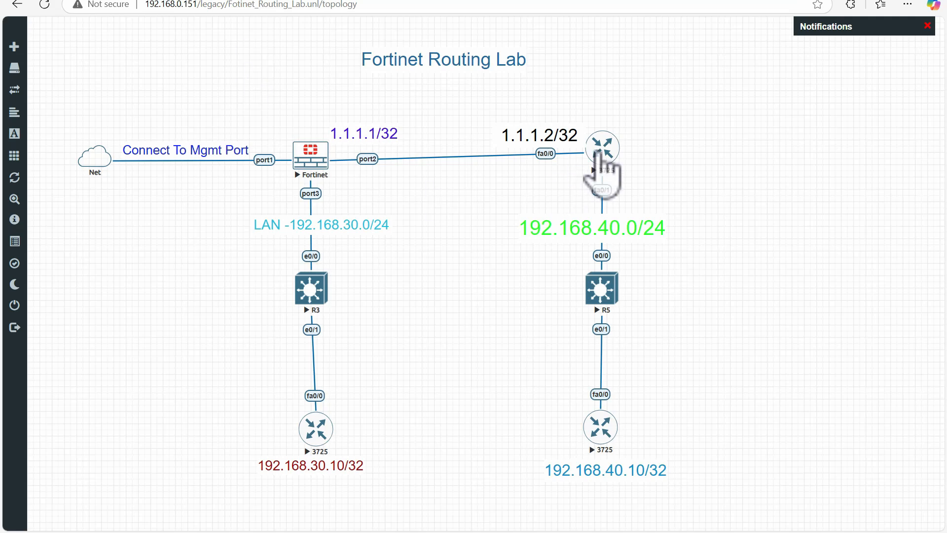
{"action": "left_click", "coordinate": [602, 150]}
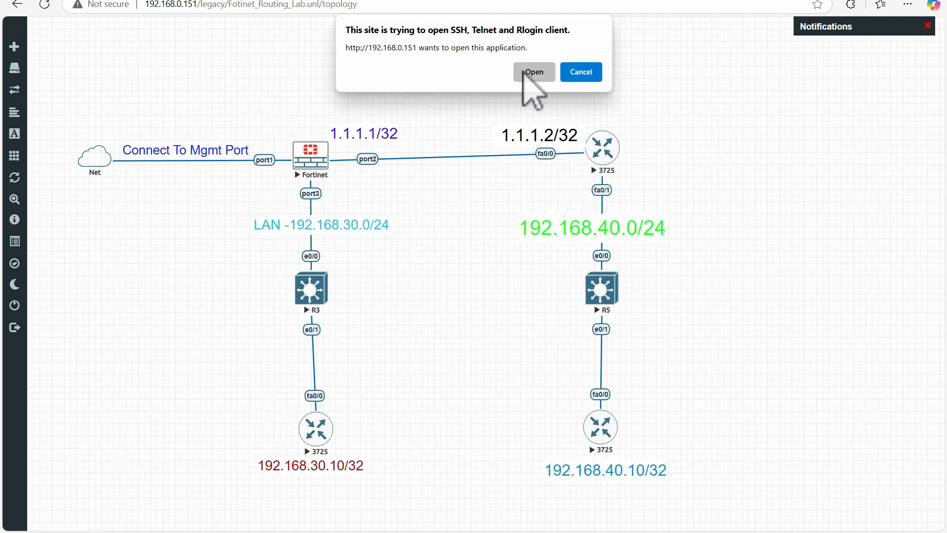
{"action": "left_click", "coordinate": [525, 72]}
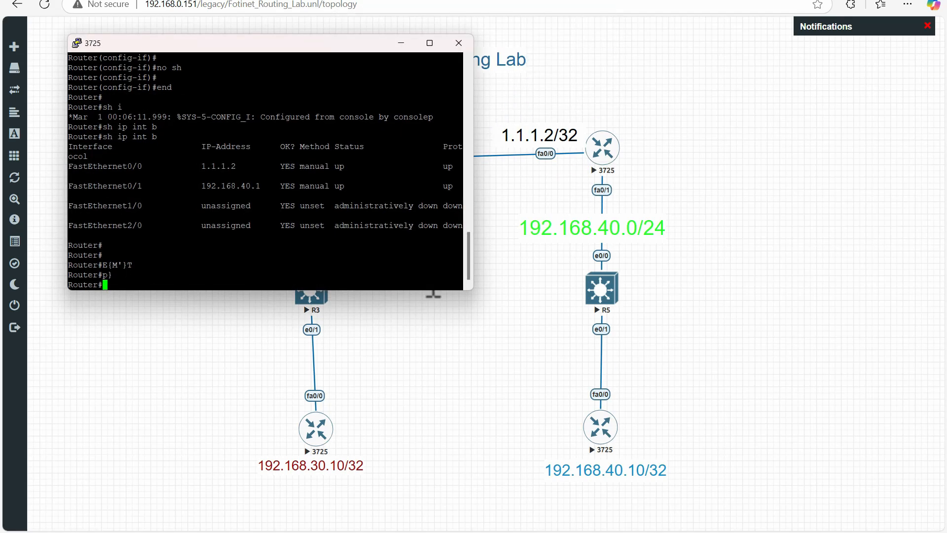
{"action": "left_click_drag", "start_coordinate": [272, 45], "coordinate": [460, 338]}
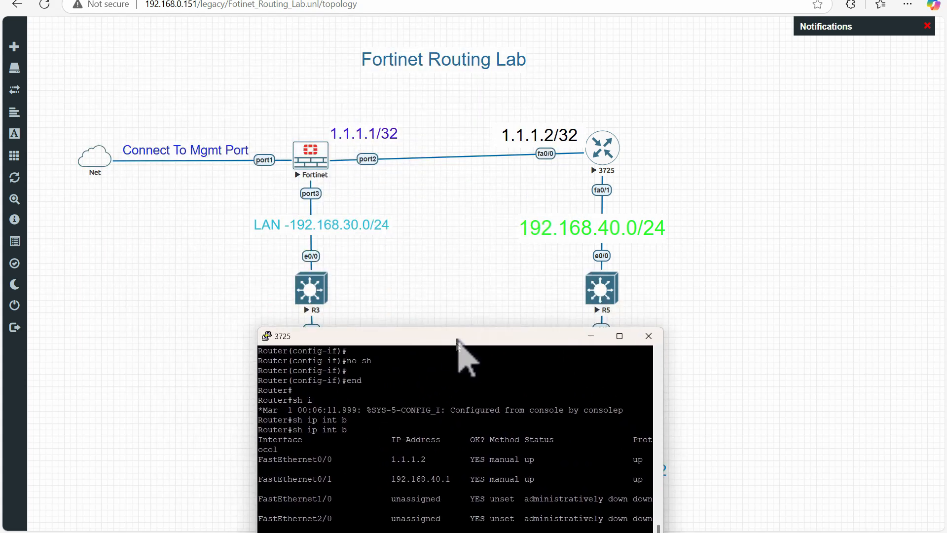
{"action": "left_click_drag", "start_coordinate": [361, 339], "coordinate": [355, 144]}
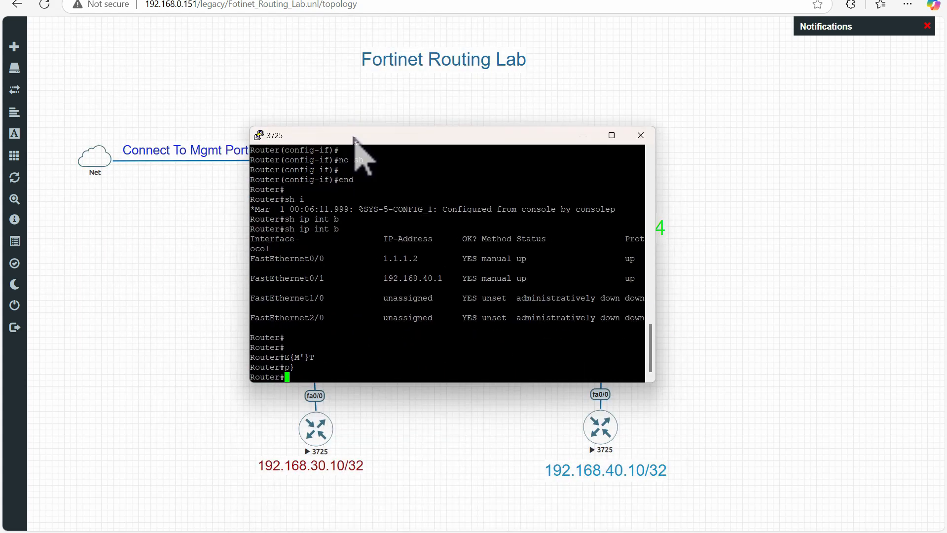
Add a static route on the router for 192.168.30.0 255.255.255.0 via 1.1.1.1 and leave configuration mode
{"action": "type", "text": "config t"}
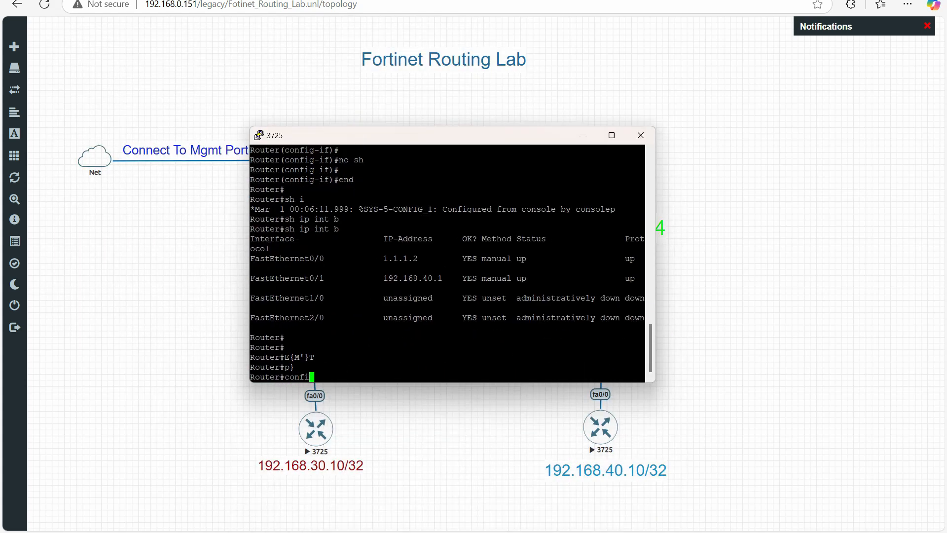
{"action": "key", "text": "Return"}
{"action": "type", "text": "ip r"}
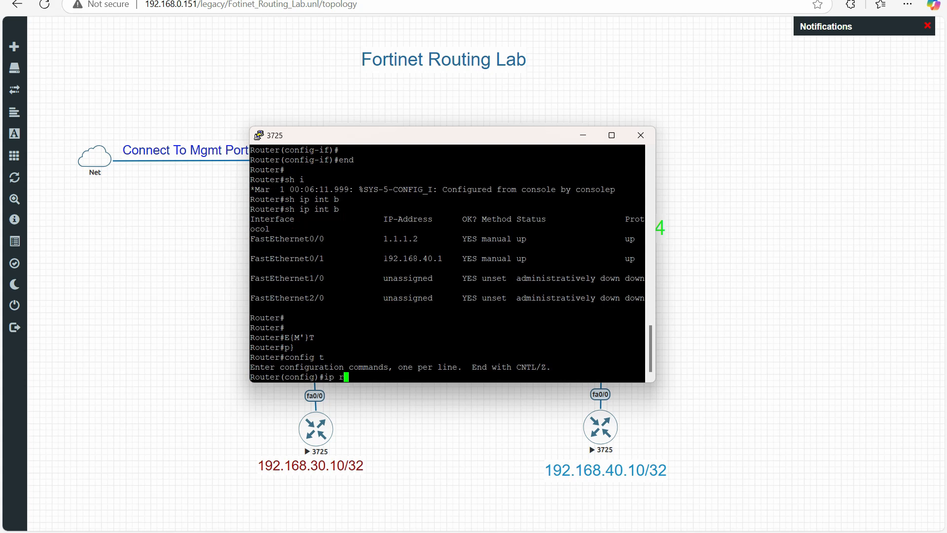
{"action": "type", "text": "oute 192.168.30.0 255.255.255."}
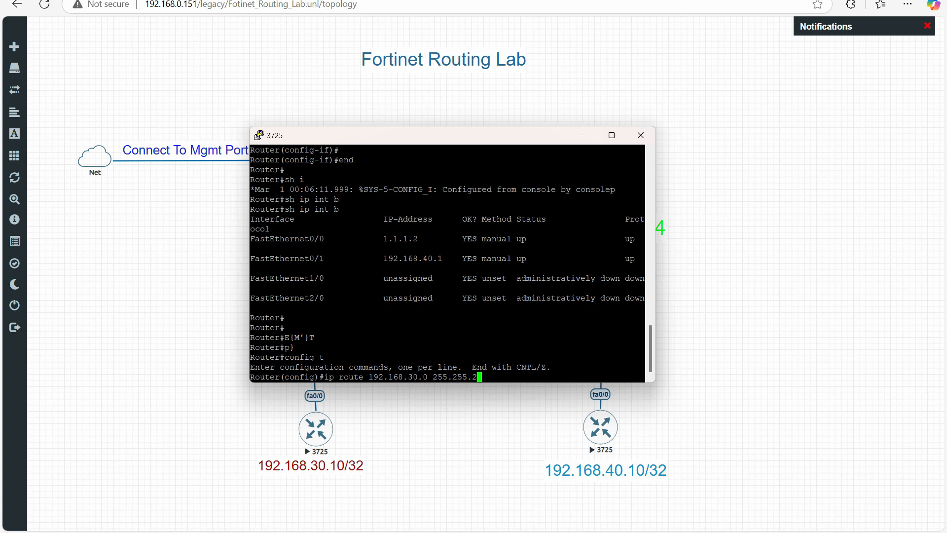
{"action": "type", "text": "0 1.1.1.1"}
{"action": "key", "text": "Return"}
{"action": "type", "text": "end"}
{"action": "key", "text": "Return"}
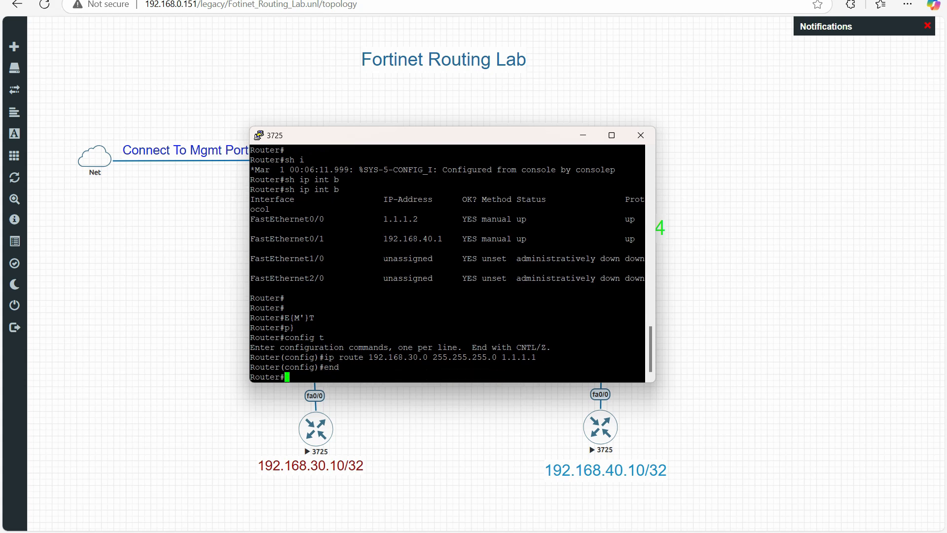
Display the router's IP routing table, check the static entry for 192.168.30.0/24, and put the console away
{"action": "type", "text": "sh ip route"}
{"action": "key", "text": "Return"}
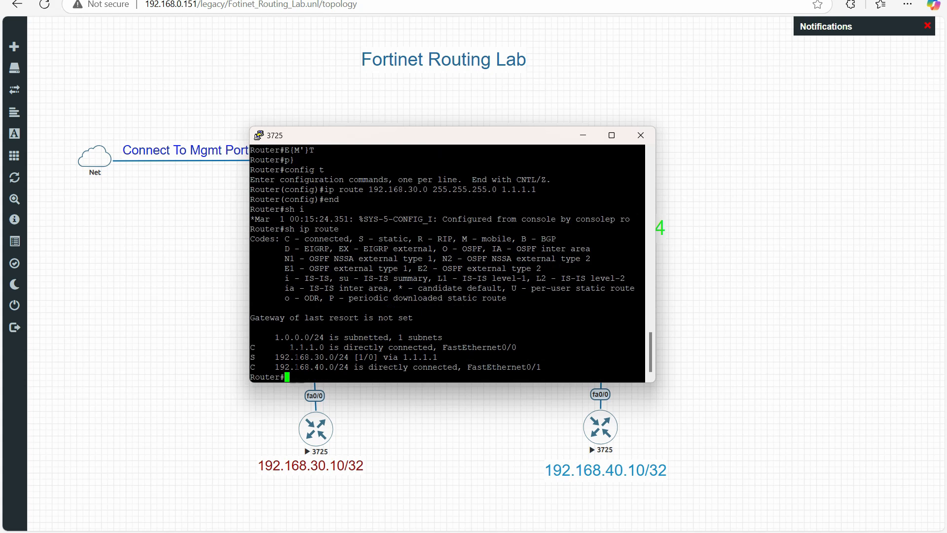
{"action": "left_click_drag", "start_coordinate": [275, 357], "coordinate": [444, 357]}
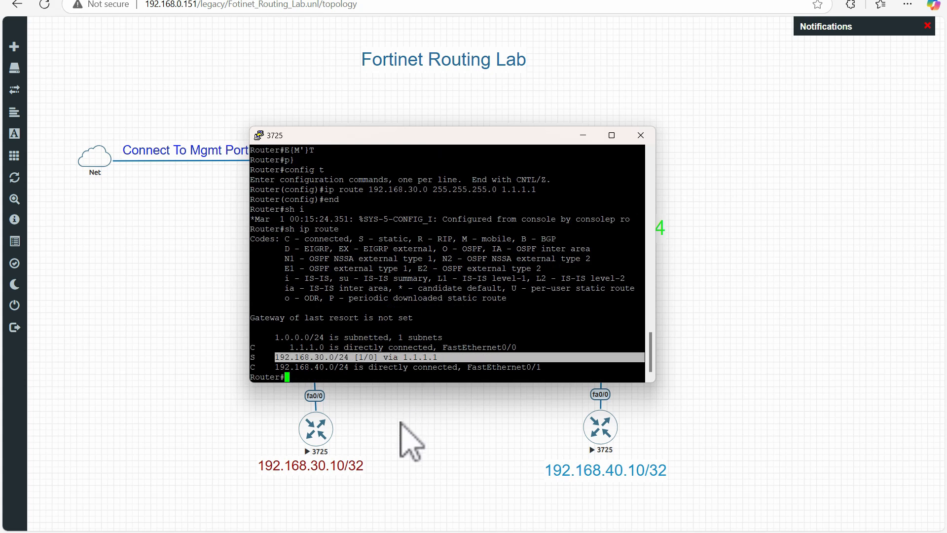
{"action": "left_click", "coordinate": [500, 531]}
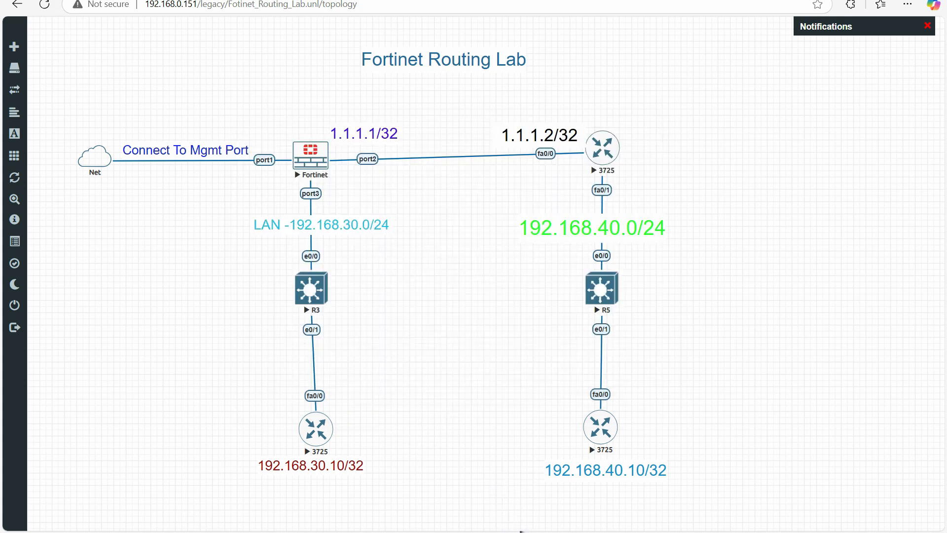
Close the other open 3725 console session that is waiting at the System Configuration Dialog
{"action": "left_click", "coordinate": [521, 531]}
{"action": "left_click", "coordinate": [721, 300]}
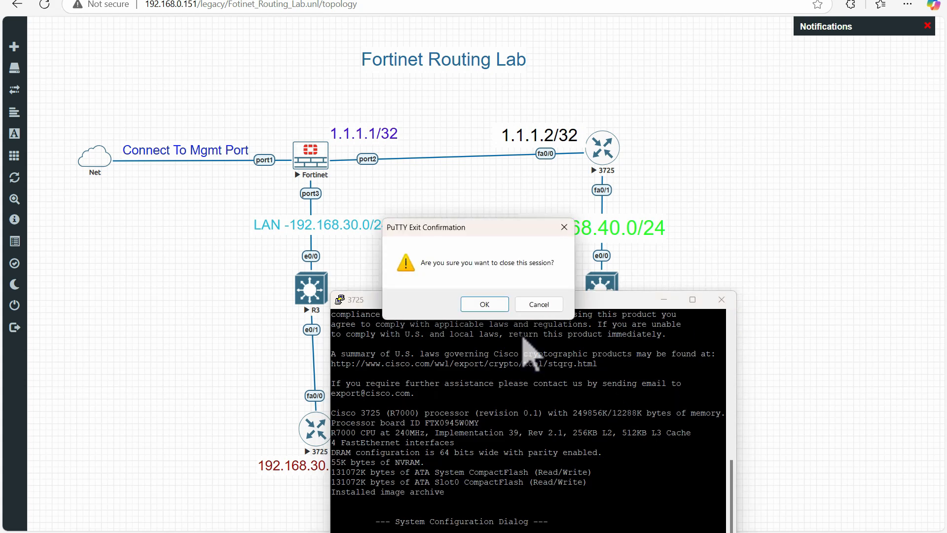
{"action": "left_click", "coordinate": [484, 304]}
Open the console of the 3725 router labelled 192.168.40.10/32 and decline the initial configuration dialog
{"action": "left_click", "coordinate": [604, 428]}
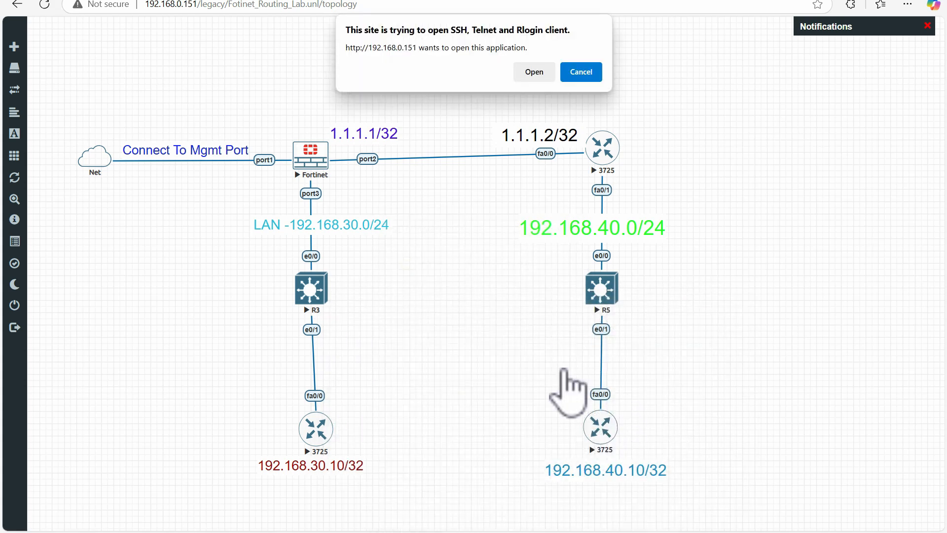
{"action": "left_click", "coordinate": [537, 74]}
{"action": "type", "text": "n"}
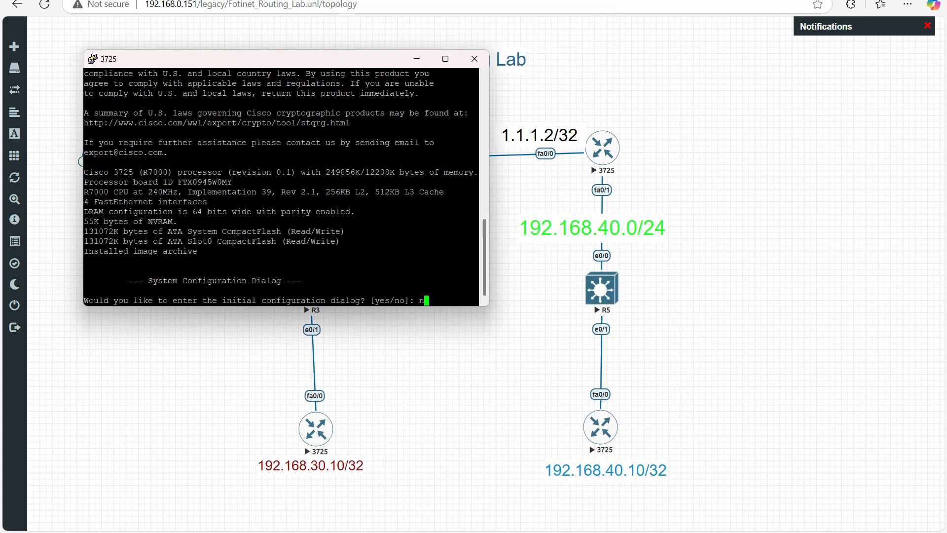
{"action": "key", "text": "Return"}
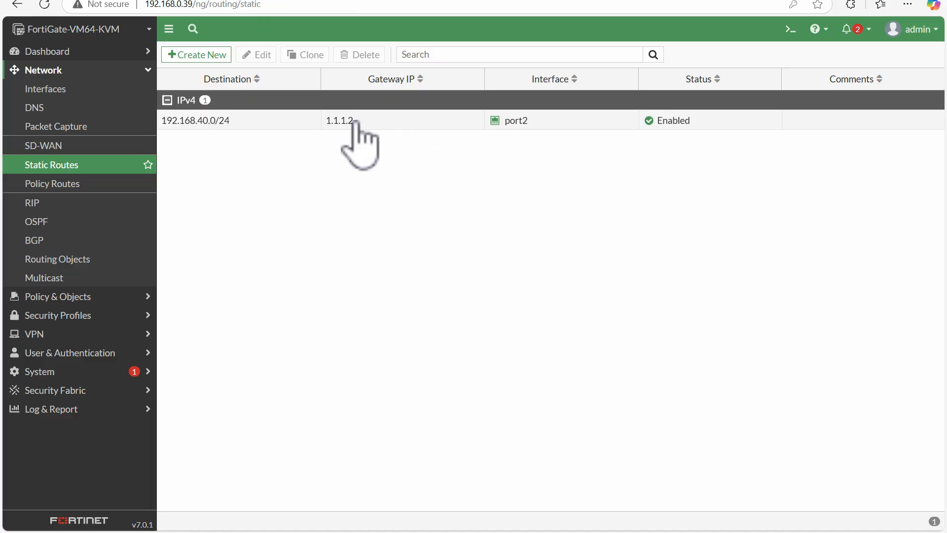
Review the destination and gateway of the FortiGate static route for 192.168.40.0/24, and close it without changes
{"action": "double_click", "coordinate": [248, 121]}
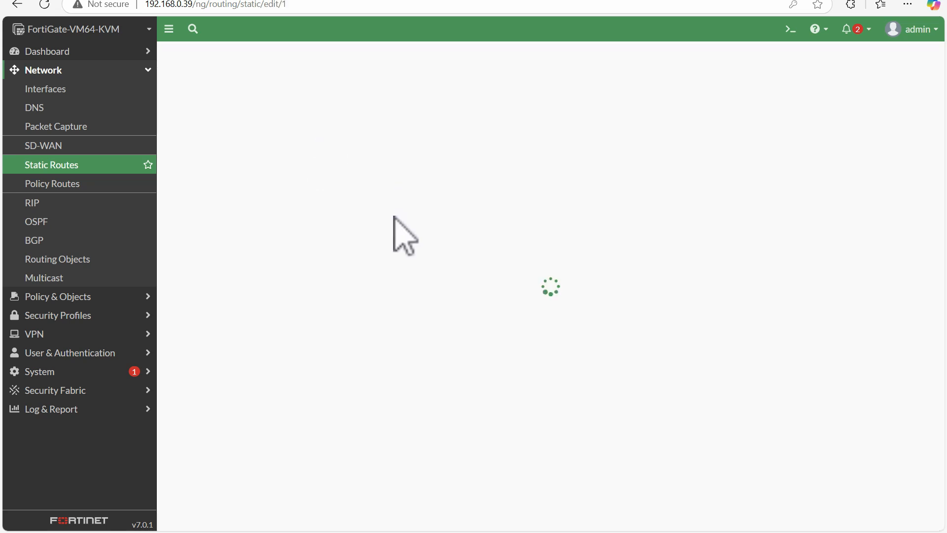
{"action": "left_click_drag", "start_coordinate": [330, 115], "coordinate": [411, 117]}
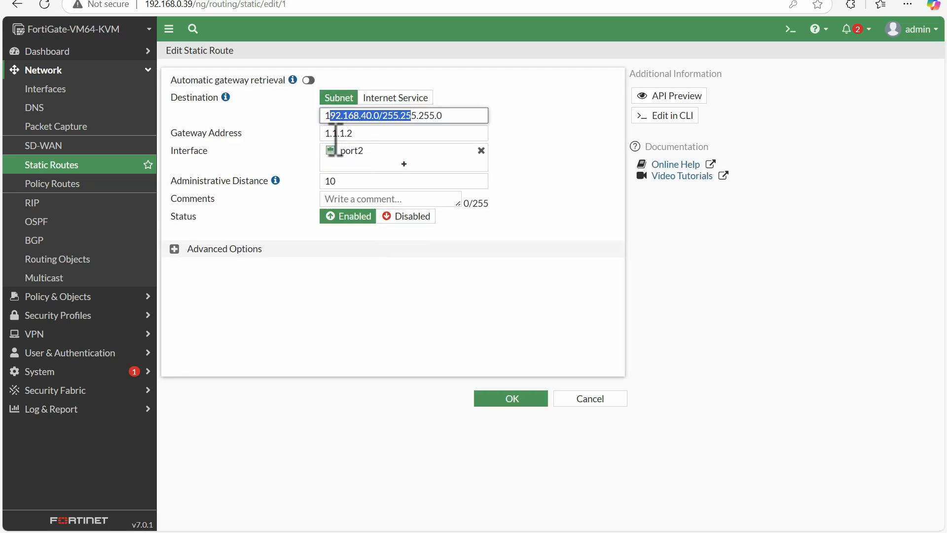
{"action": "left_click_drag", "start_coordinate": [360, 137], "coordinate": [305, 139]}
{"action": "left_click", "coordinate": [605, 399]}
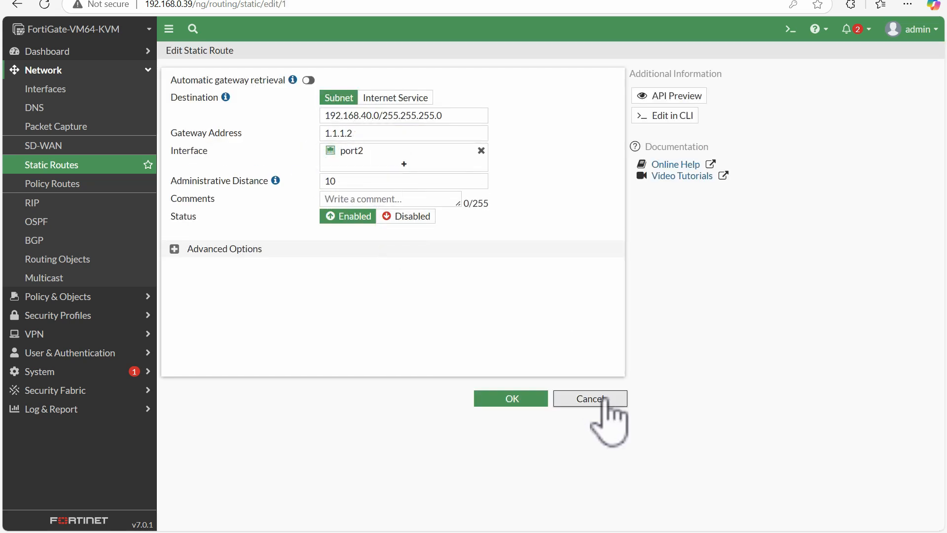
{"action": "left_click", "coordinate": [790, 29]}
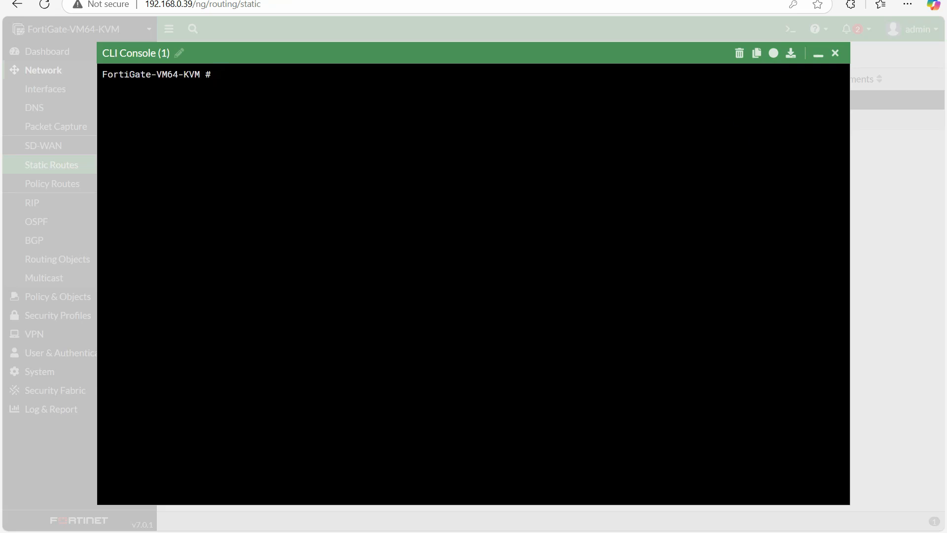
{"action": "mouse_move", "coordinate": [545, 524]}
{"action": "left_click", "coordinate": [676, 482]}
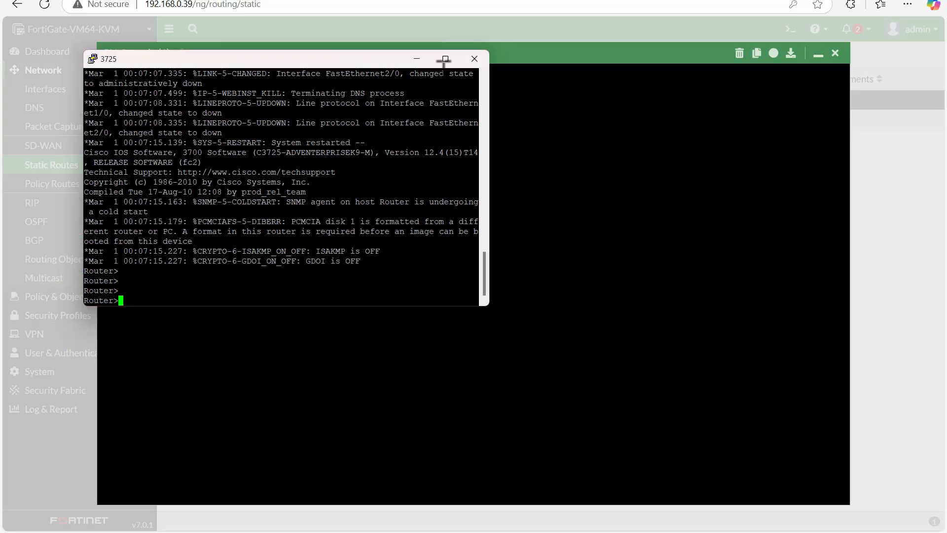
{"action": "left_click", "coordinate": [818, 55]}
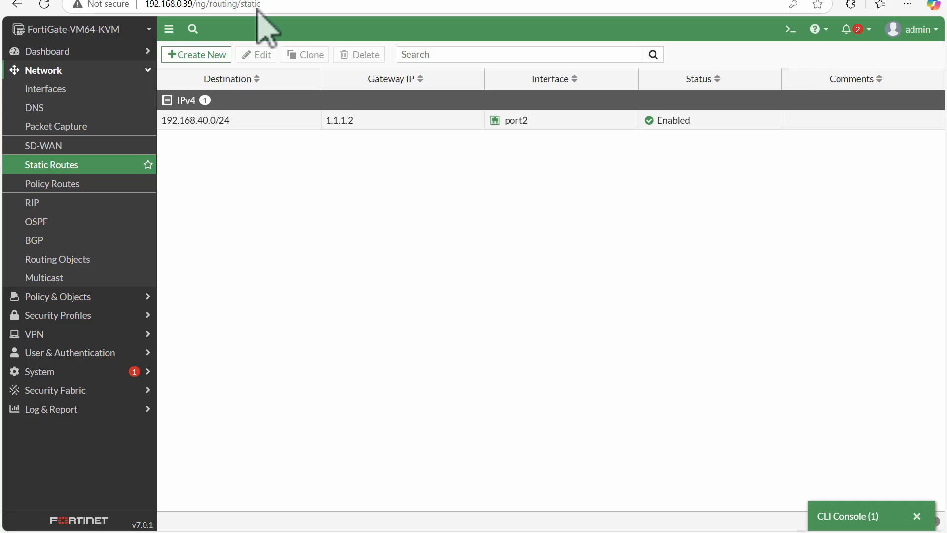
Switch to the lab topology and open the console of the 3725 router labelled 192.168.40.10/32
{"action": "left_click", "coordinate": [172, 2]}
{"action": "left_click", "coordinate": [599, 430]}
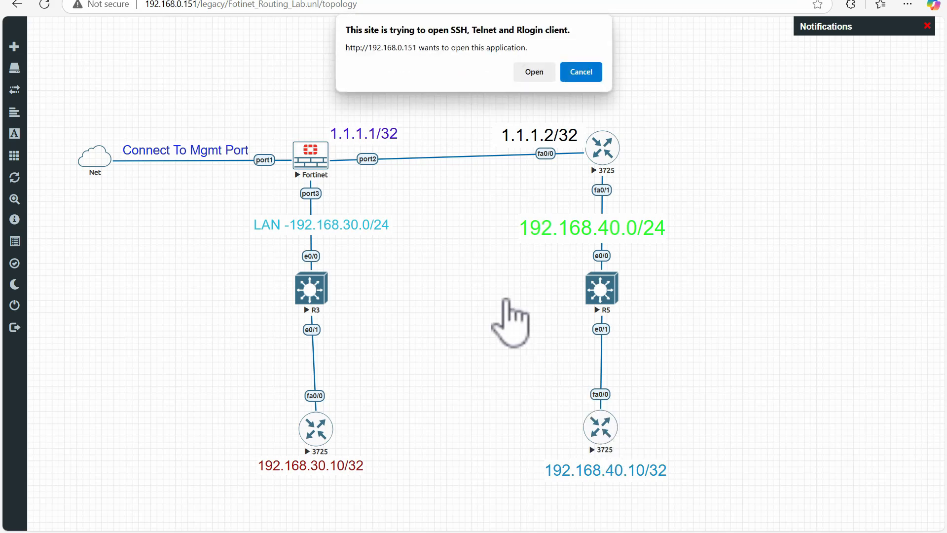
{"action": "left_click", "coordinate": [522, 76]}
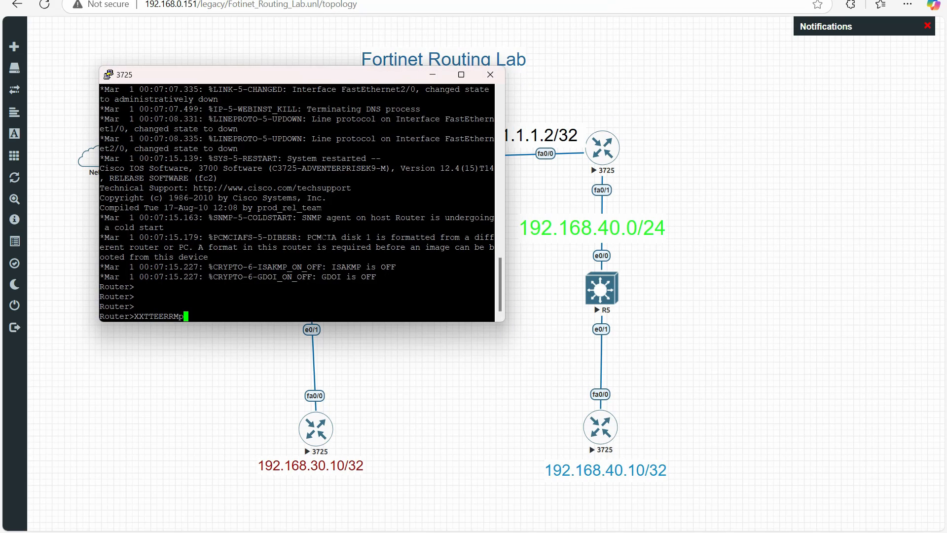
Clear the stray text at the router prompt and enter privileged mode and global configuration mode
{"action": "key", "text": "BackSpace"}
{"action": "key", "text": "BackSpace"}
{"action": "key", "text": "BackSpace"}
{"action": "key", "text": "BackSpace"}
{"action": "key", "text": "BackSpace"}
{"action": "key", "text": "BackSpace"}
{"action": "key", "text": "BackSpace"}
{"action": "key", "text": "BackSpace"}
{"action": "key", "text": "BackSpace"}
{"action": "key", "text": "BackSpace"}
{"action": "type", "text": "en"}
{"action": "key", "text": "Return"}
{"action": "key", "text": "Return"}
{"action": "type", "text": "conf"}
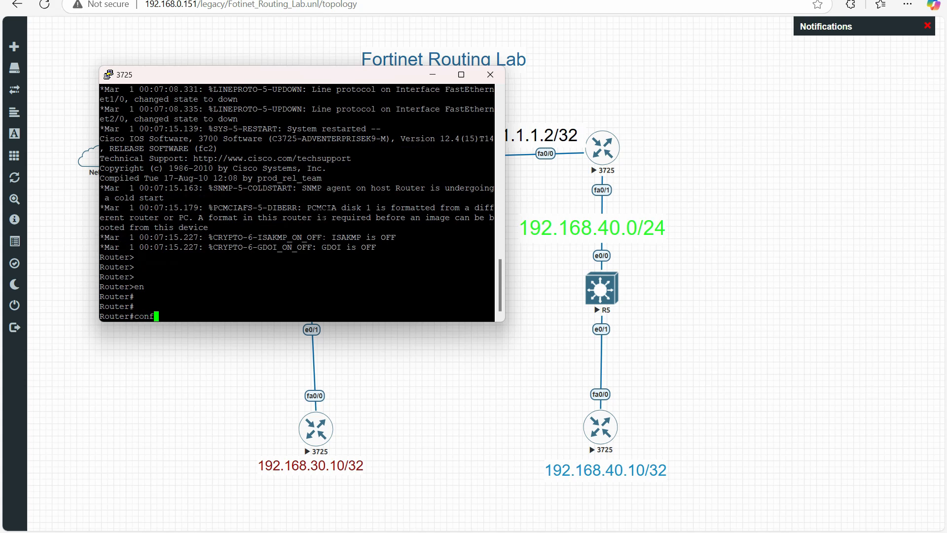
{"action": "type", "text": "ig t"}
{"action": "key", "text": "Return"}
Enter interface configuration for fastEthernet 0/0 and bring the interface up with no sh
{"action": "type", "text": "ig)#i"}
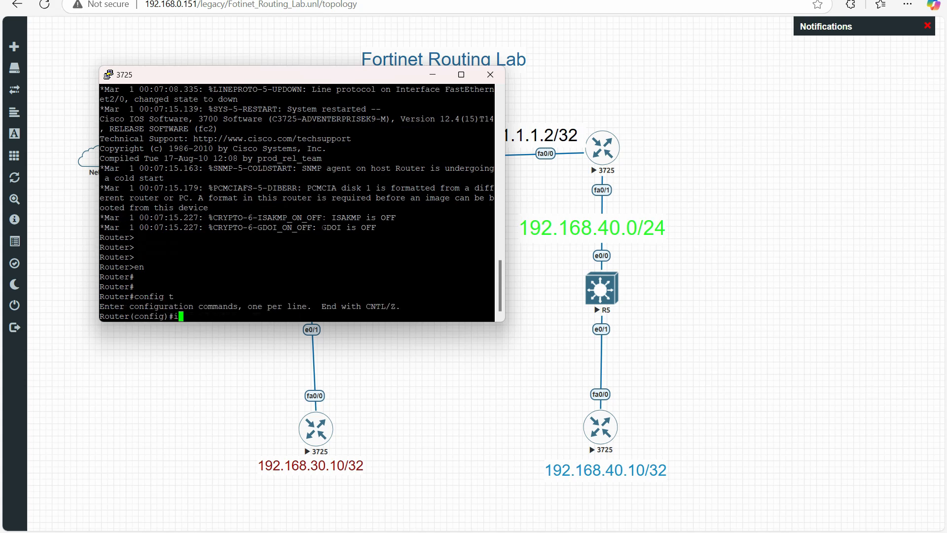
{"action": "type", "text": "nt"}
{"action": "key", "text": "Tab"}
{"action": "type", "text": "fa"}
{"action": "key", "text": "Tab"}
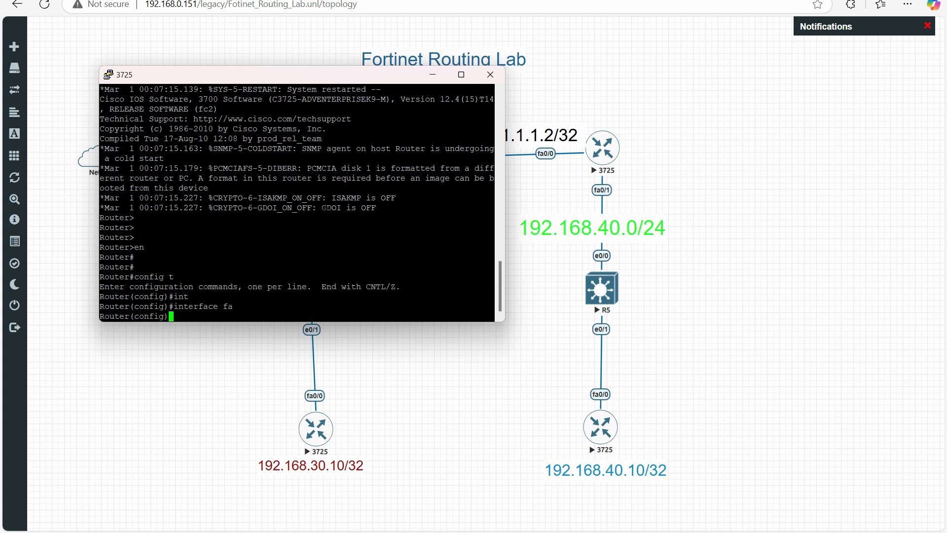
{"action": "type", "text": "0/0"}
{"action": "key", "text": "Return"}
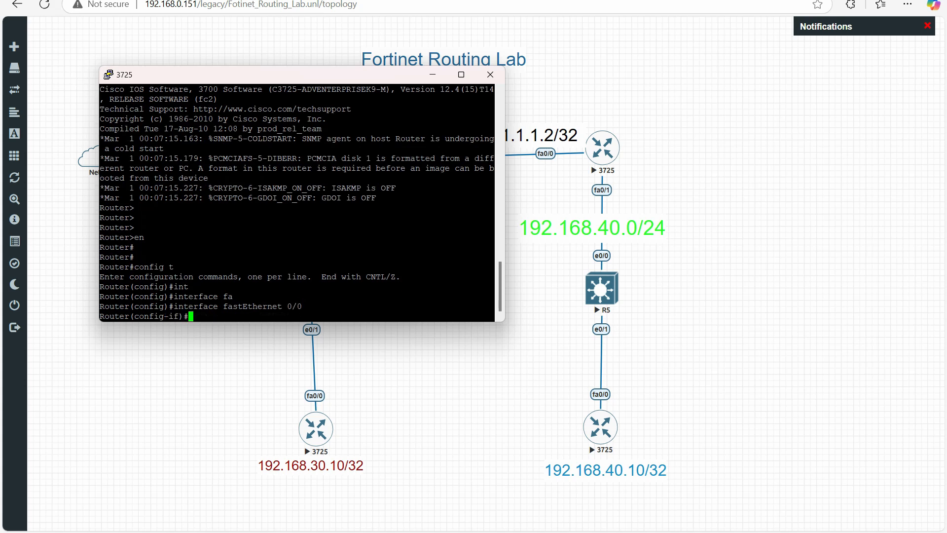
{"action": "type", "text": "no hs"}
{"action": "key", "text": "Tab"}
{"action": "key", "text": "Return"}
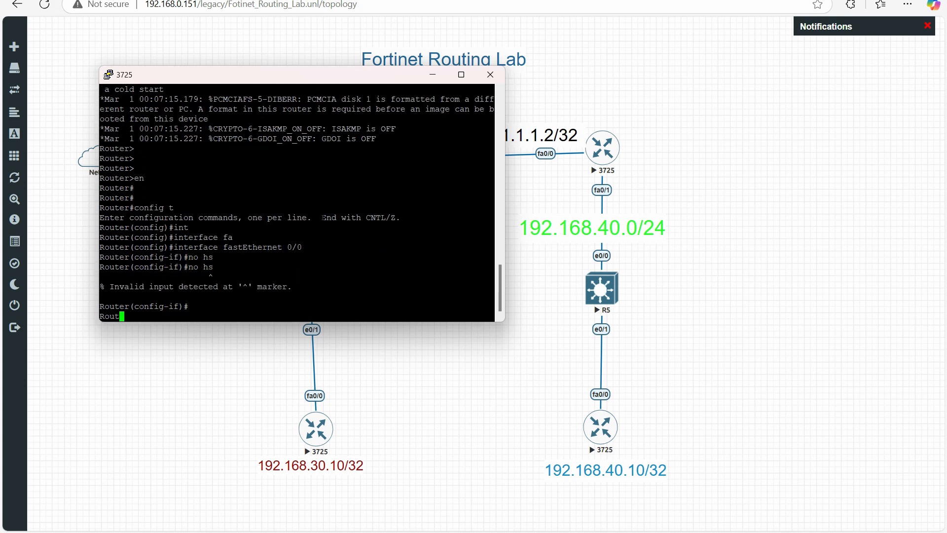
{"action": "key", "text": "Return"}
{"action": "type", "text": "no sh"}
{"action": "key", "text": "Return"}
{"action": "key", "text": "Return"}
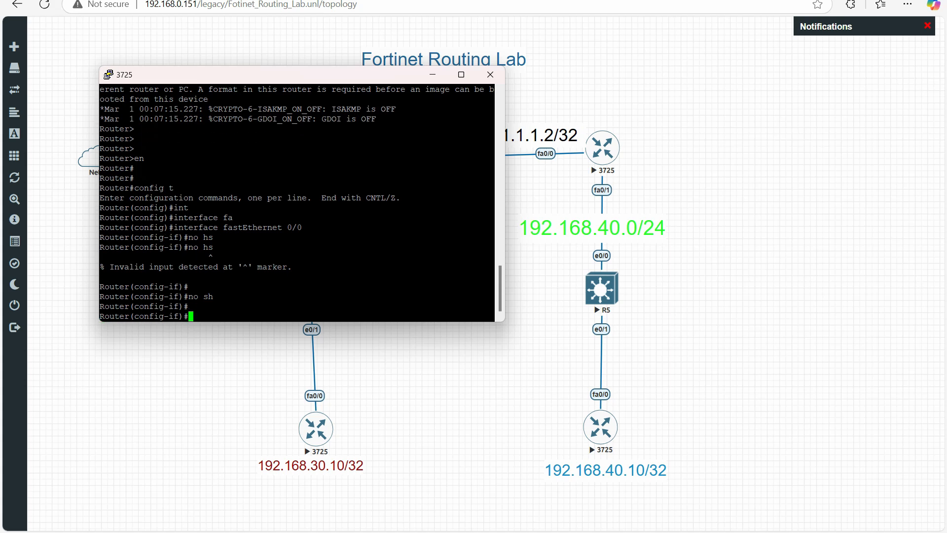
Try to address the interface with the command ip 192.168.40.10 255.255.255.0
{"action": "type", "text": "ip "}
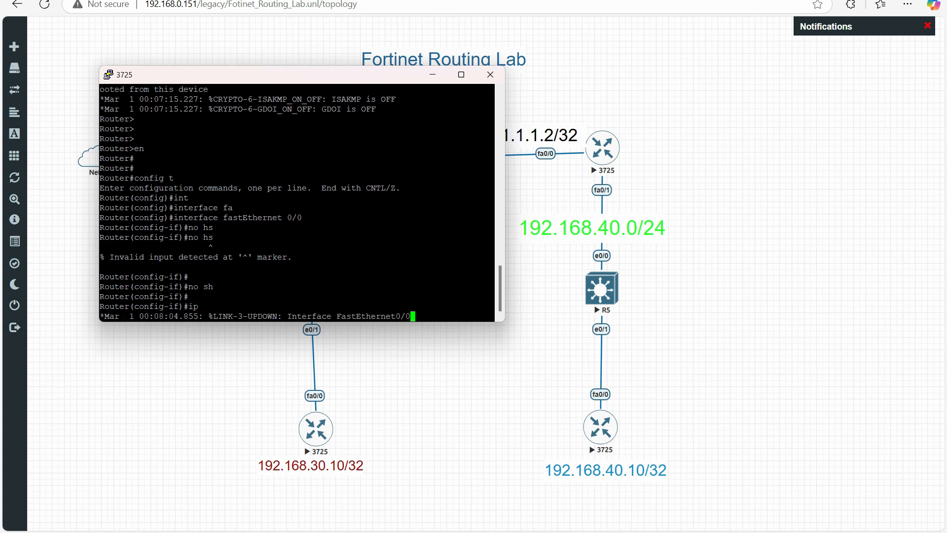
{"action": "type", "text": "192.16"}
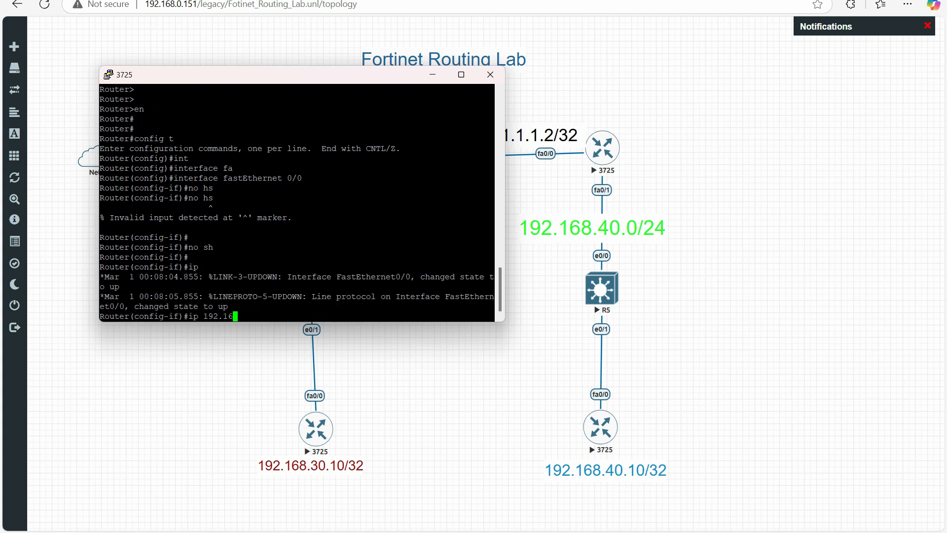
{"action": "type", "text": "8.0.40."}
{"action": "key", "text": "BackSpace"}
{"action": "key", "text": "BackSpace"}
{"action": "key", "text": "BackSpace"}
{"action": "type", "text": "40.10 255.255.255.0"}
{"action": "key", "text": "Return"}
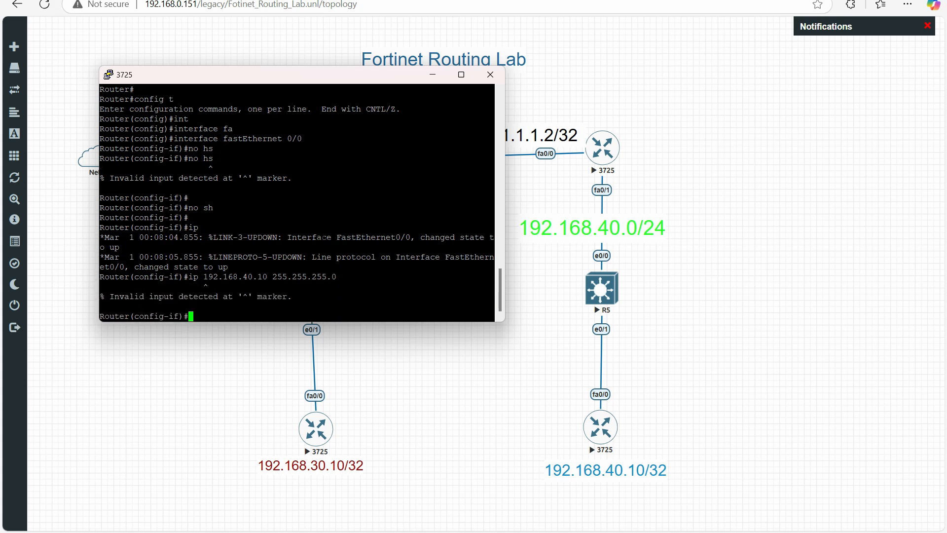
Correct the previous command to ip add 192.168.40.10 255.255.255.0 and leave interface configuration
{"action": "key", "text": "Up"}
{"action": "key", "text": "Left"}
{"action": "key", "text": "Left"}
{"action": "key", "text": "Left"}
{"action": "key", "text": "Left"}
{"action": "key", "text": "Left"}
{"action": "key", "text": "Left"}
{"action": "key", "text": "Left"}
{"action": "key", "text": "Left"}
{"action": "key", "text": "Left"}
{"action": "key", "text": "Left"}
{"action": "key", "text": "Left"}
{"action": "key", "text": "Left"}
{"action": "key", "text": "Left"}
{"action": "key", "text": "Left"}
{"action": "key", "text": "Left"}
{"action": "key", "text": "Left"}
{"action": "key", "text": "Left"}
{"action": "key", "text": "Left"}
{"action": "key", "text": "Left"}
{"action": "key", "text": "Left"}
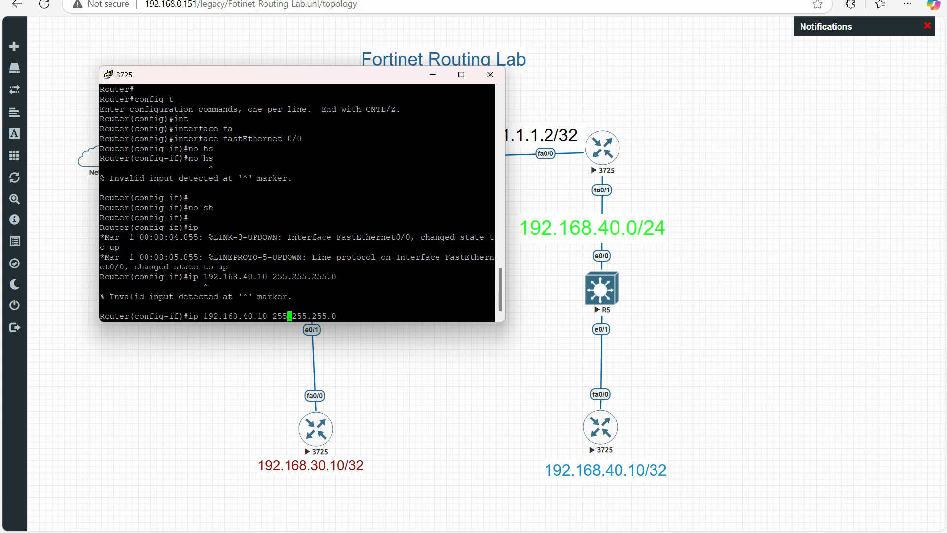
{"action": "key", "text": "Left"}
{"action": "key", "text": "Left"}
{"action": "key", "text": "Left"}
{"action": "key", "text": "Left"}
{"action": "key", "text": "Left"}
{"action": "key", "text": "Left"}
{"action": "type", "text": "add"}
{"action": "key", "text": "Return"}
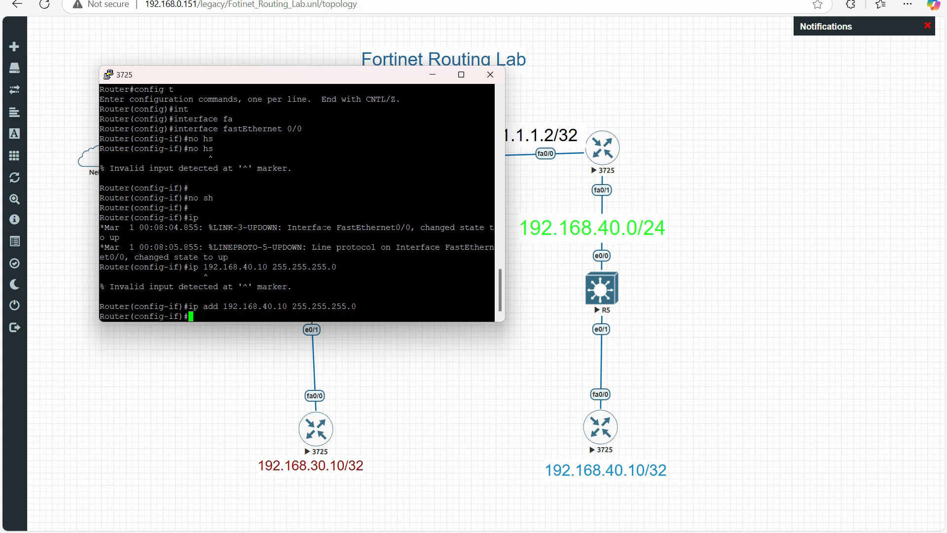
{"action": "type", "text": "exit"}
{"action": "key", "text": "Return"}
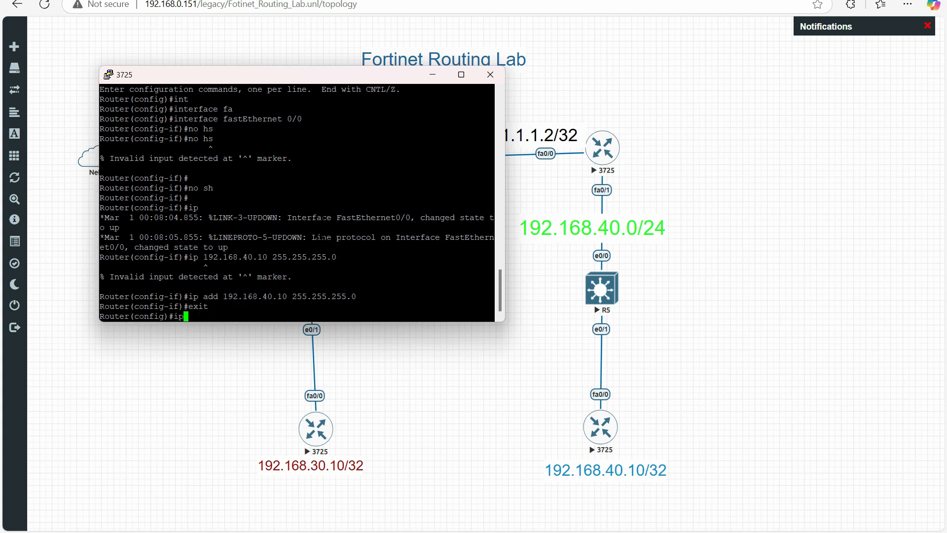
Add a default route 0.0.0.0 0.0.0.0 via 192.168.40.1 and leave configuration mode
{"action": "key", "text": "BackSpace"}
{"action": "type", "text": "ip route 0.0.0.0 0.0.0.0 192.1"}
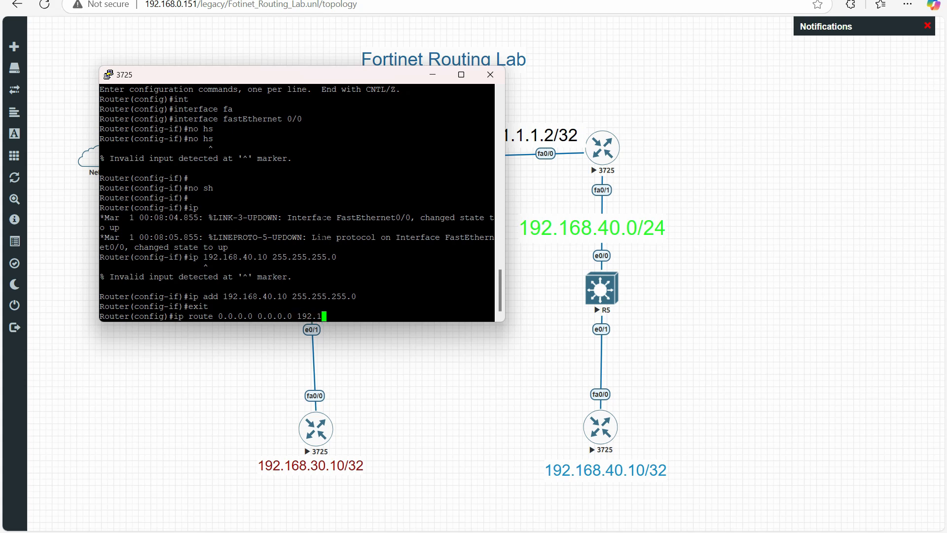
{"action": "type", "text": "68.40.1"}
{"action": "key", "text": "Return"}
{"action": "type", "text": "end"}
{"action": "key", "text": "Return"}
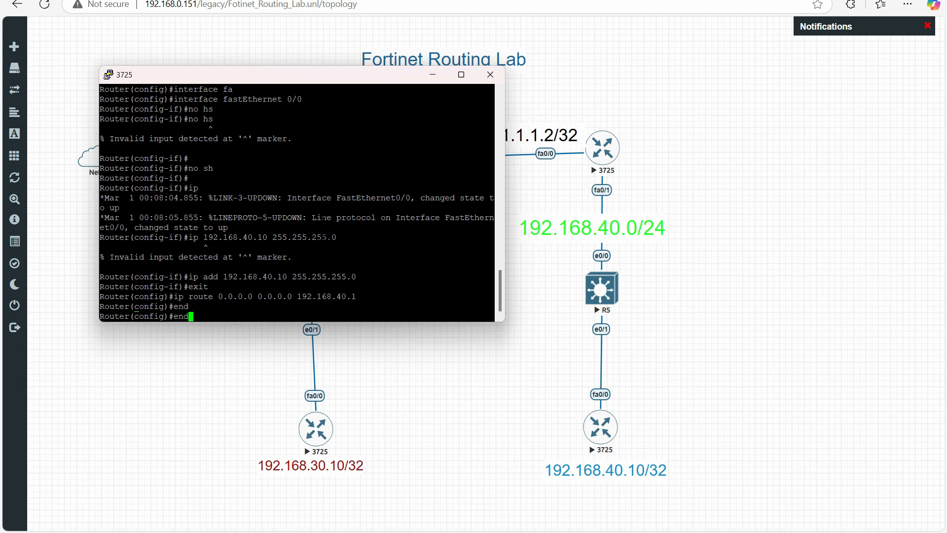
Ping the gateway 192.168.40.1 from the router
{"action": "type", "text": "ping  192"}
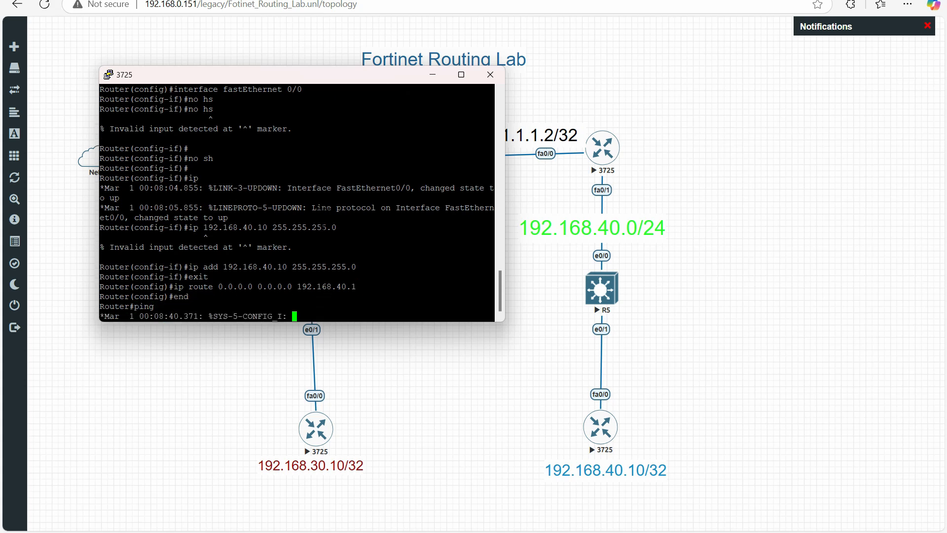
{"action": "type", "text": ".1"}
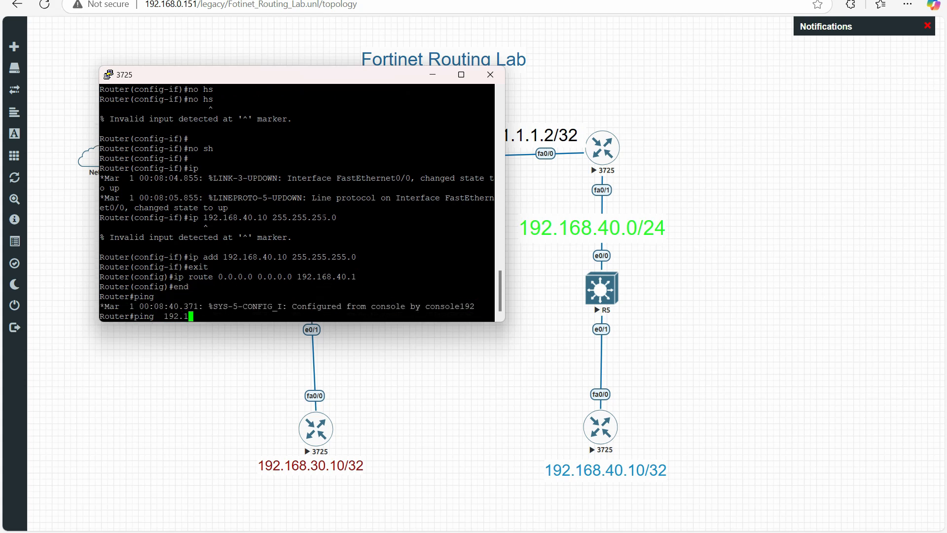
{"action": "type", "text": "68.40.1"}
{"action": "key", "text": "Return"}
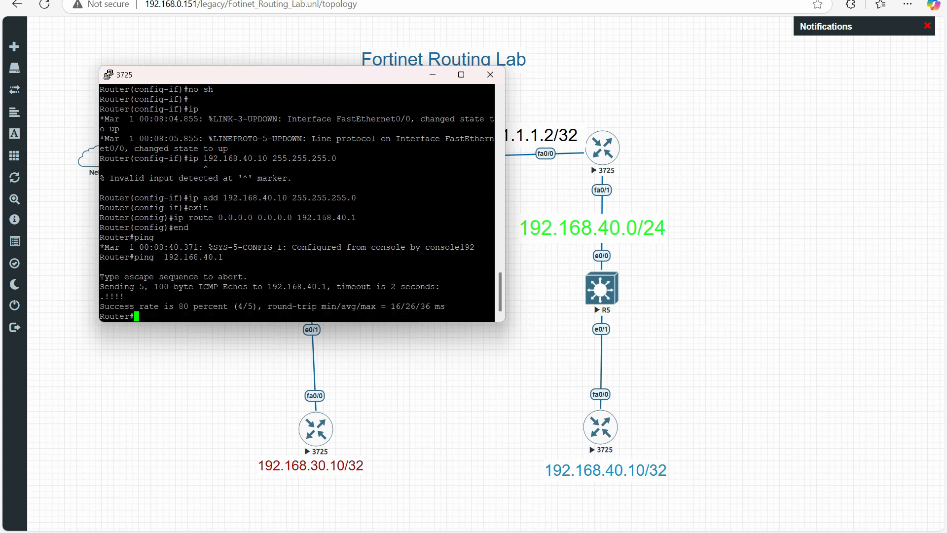
Ping the remote end router at 192.168.30.10 from this router
{"action": "key", "text": "Up"}
{"action": "key", "text": "BackSpace"}
{"action": "key", "text": "BackSpace"}
{"action": "key", "text": "BackSpace"}
{"action": "type", "text": "30.10"}
{"action": "key", "text": "Return"}
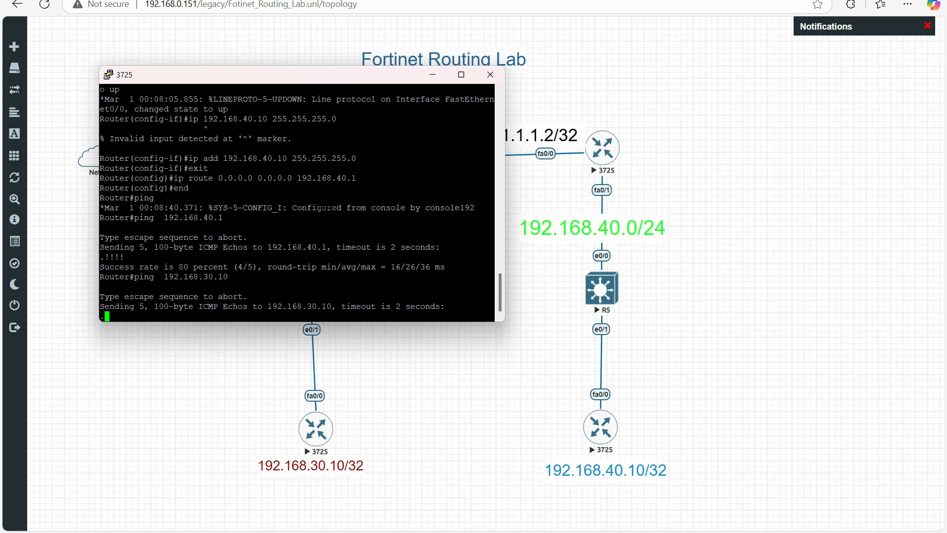
Switch to the FortiGate web interface, open the firewall policies, and consult the lab topology
{"action": "left_click", "coordinate": [270, 1]}
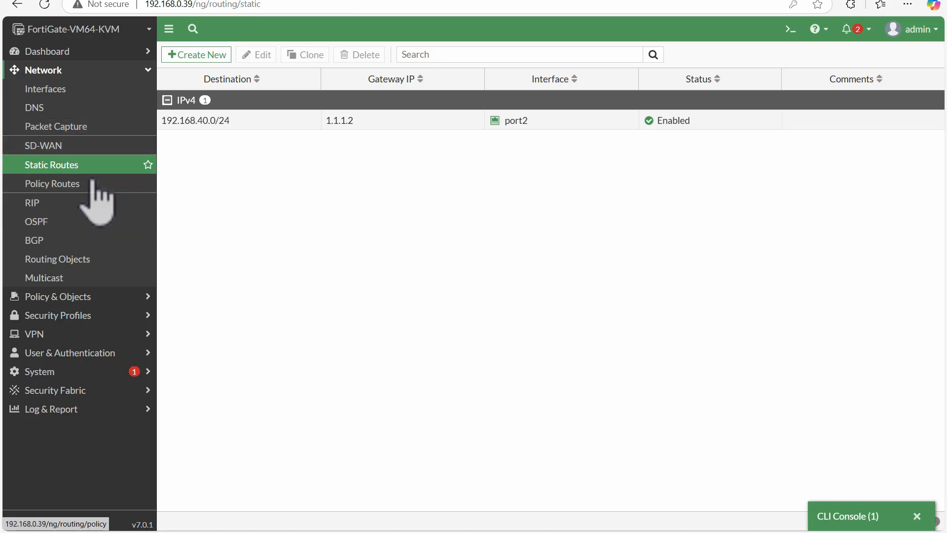
{"action": "left_click", "coordinate": [64, 297]}
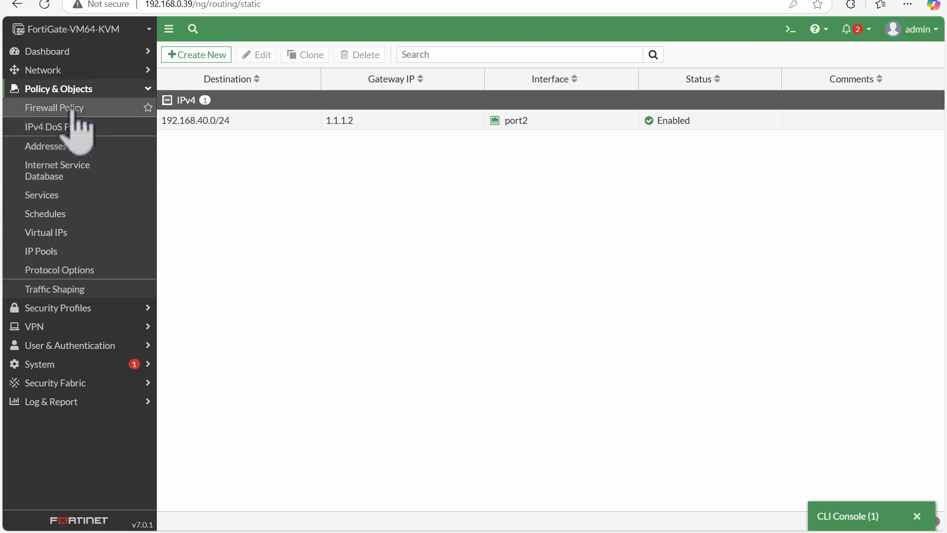
{"action": "left_click", "coordinate": [129, 107]}
{"action": "left_click", "coordinate": [163, 2]}
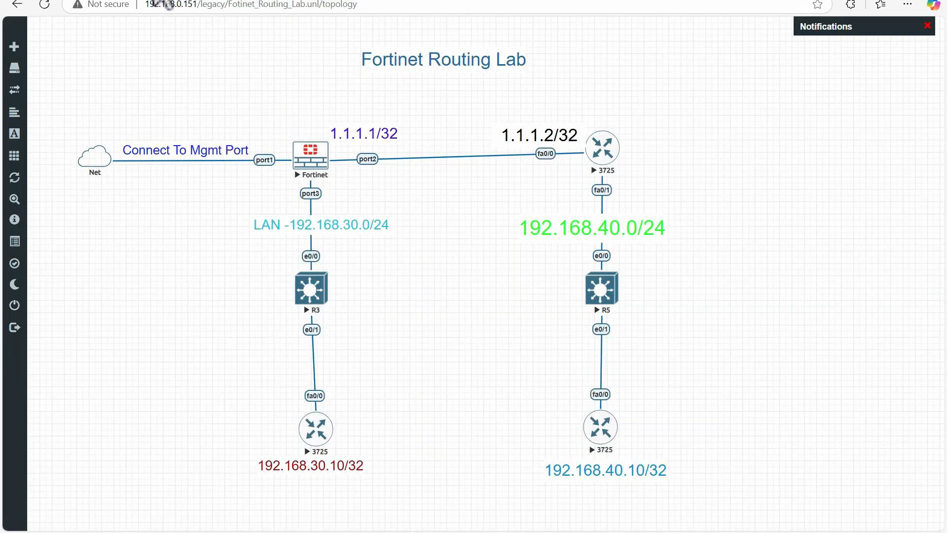
{"action": "left_click", "coordinate": [311, 2]}
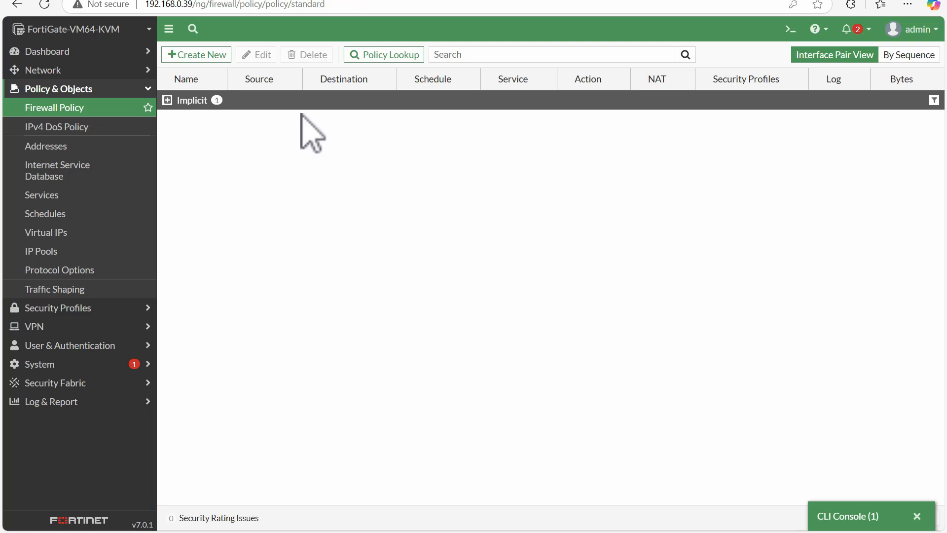
Create a new firewall policy and name it Allow_Rule
{"action": "left_click", "coordinate": [198, 56]}
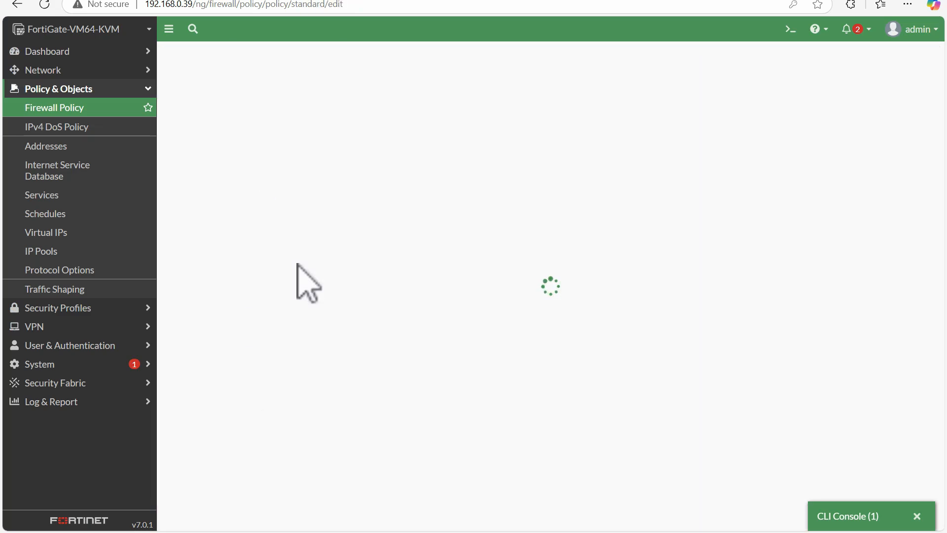
{"action": "left_click", "coordinate": [296, 89]}
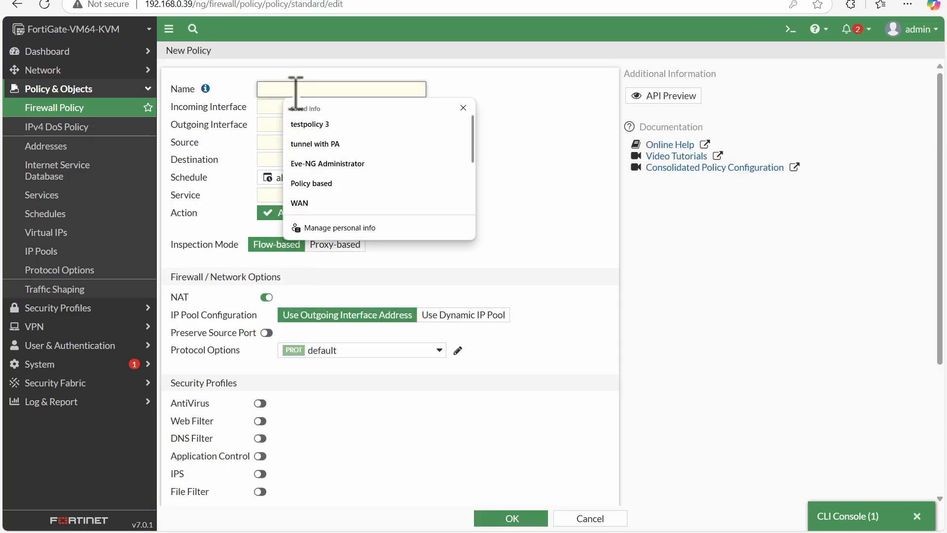
{"action": "type", "text": "Allow_Rule"}
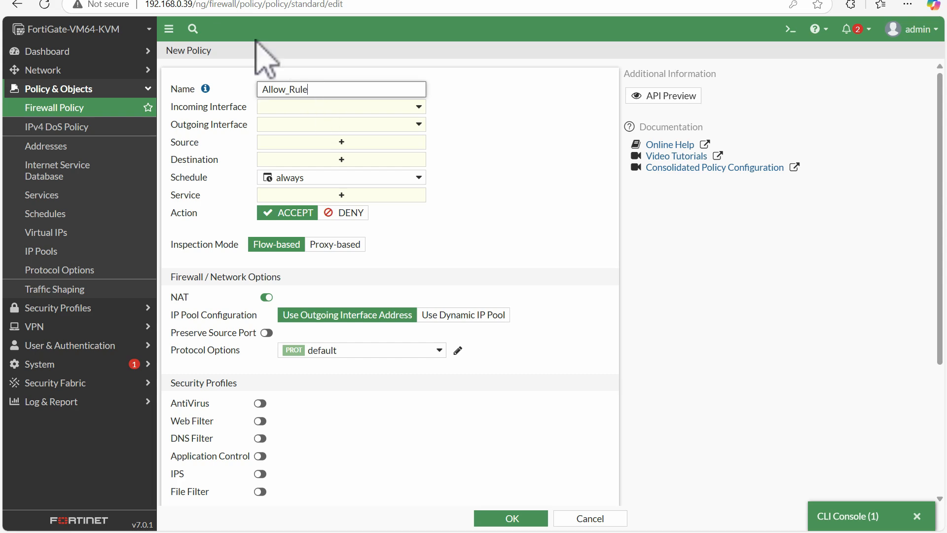
Check the port assignments in the lab topology, and set the policy's incoming interface to port2 and outgoing interface to port3
{"action": "left_click", "coordinate": [206, 2]}
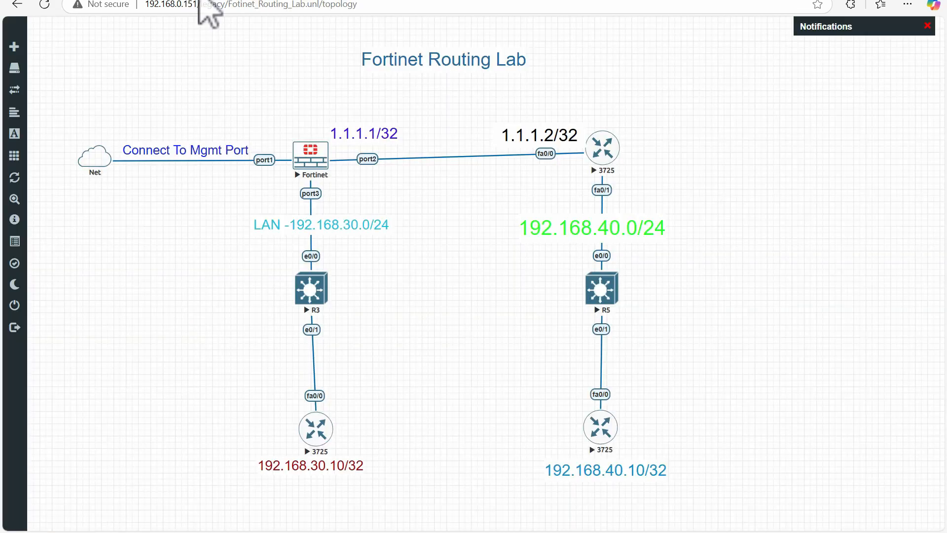
{"action": "left_click", "coordinate": [308, 5]}
{"action": "left_click", "coordinate": [340, 107]}
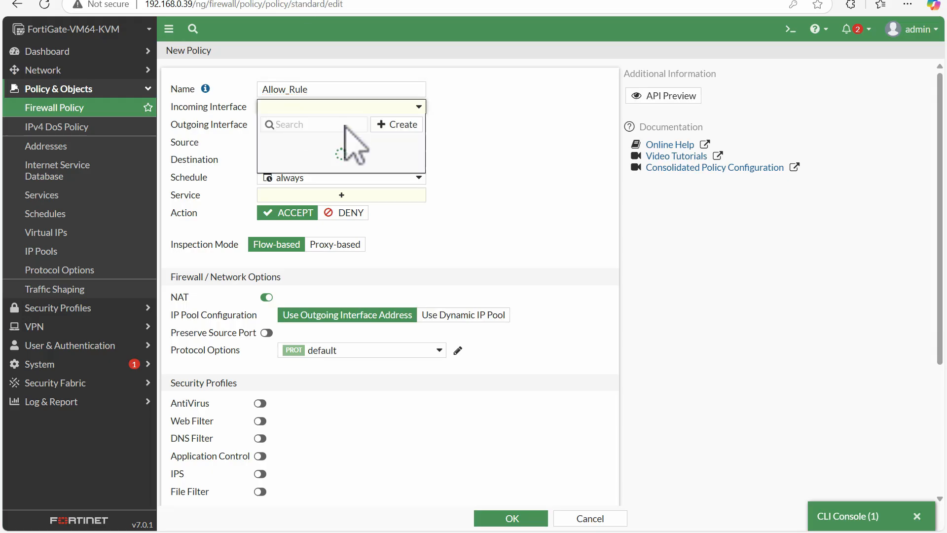
{"action": "left_click", "coordinate": [309, 177]}
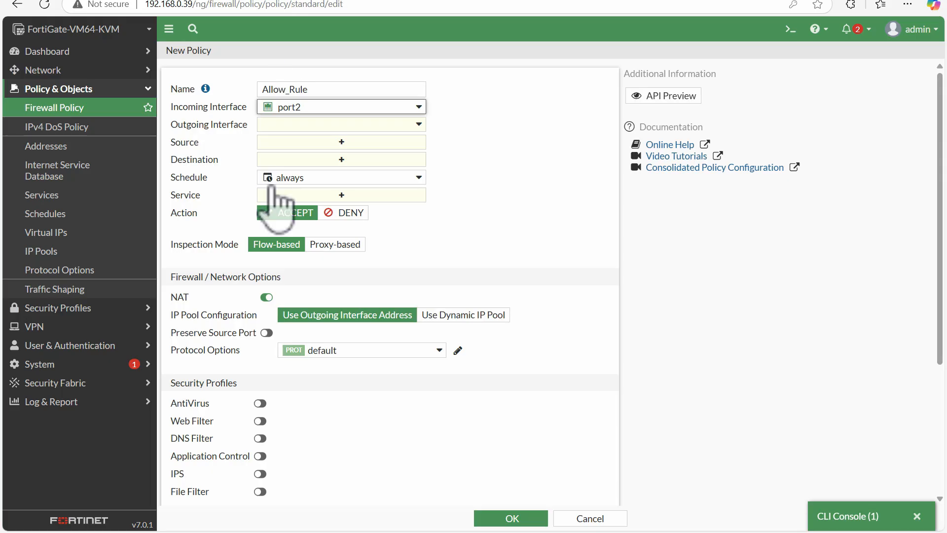
{"action": "left_click", "coordinate": [296, 124]}
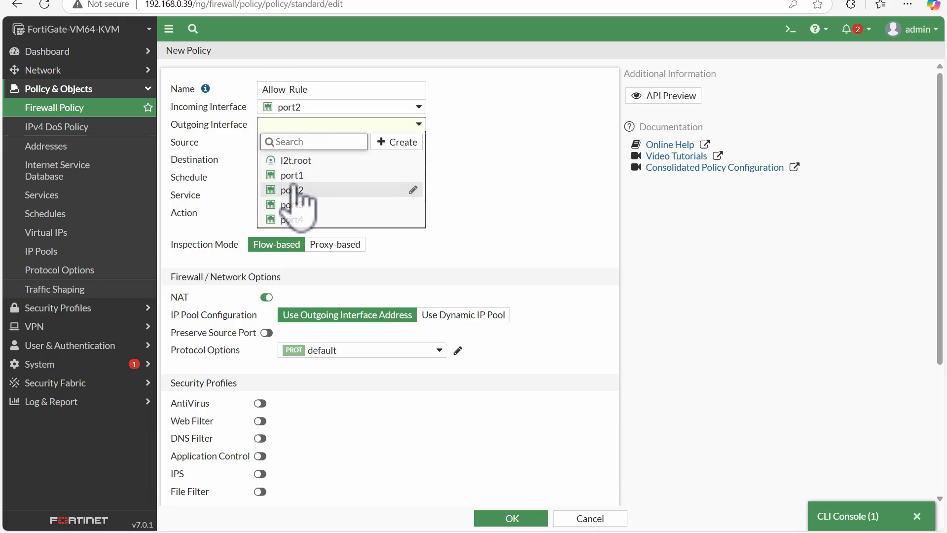
{"action": "left_click", "coordinate": [296, 202]}
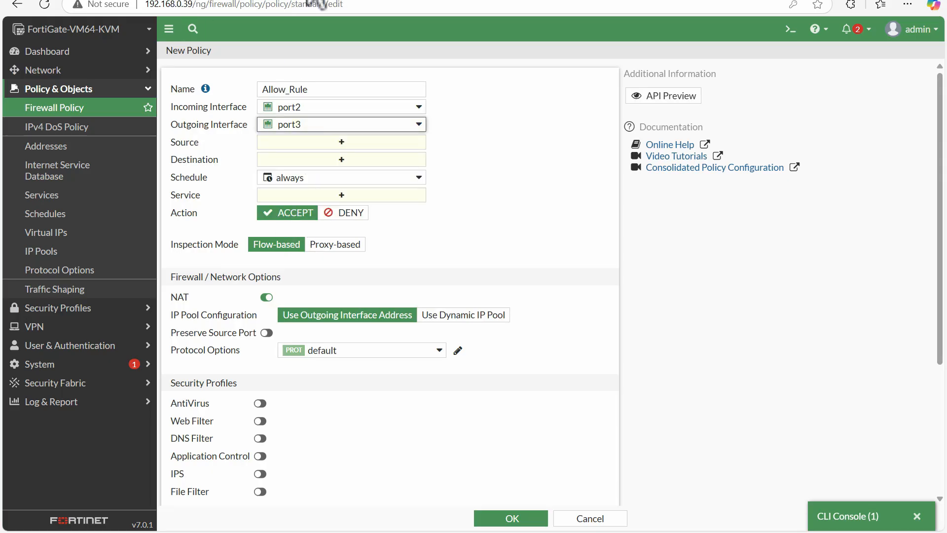
Set the Allow_Rule policy's source and destination to all and its service to ALL
{"action": "left_click", "coordinate": [320, 142]}
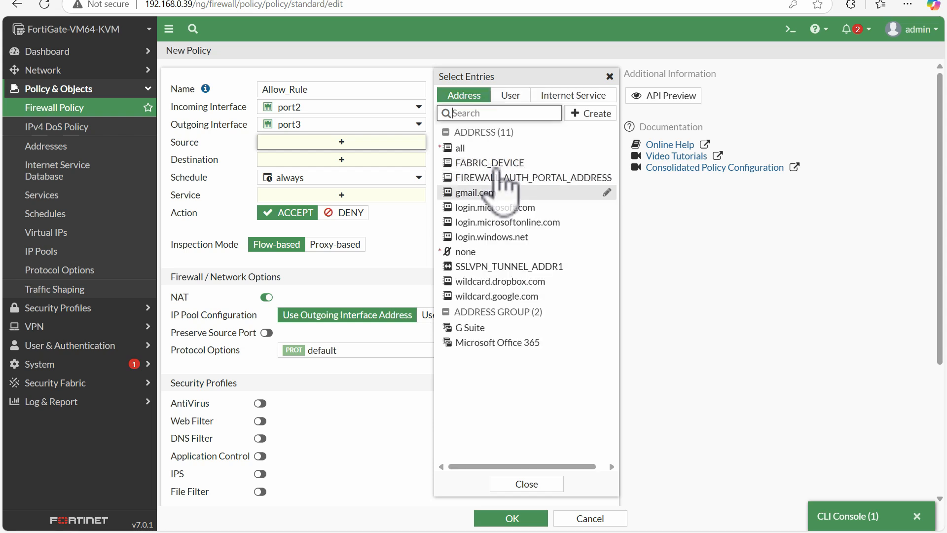
{"action": "left_click", "coordinate": [488, 149]}
{"action": "left_click", "coordinate": [351, 173]}
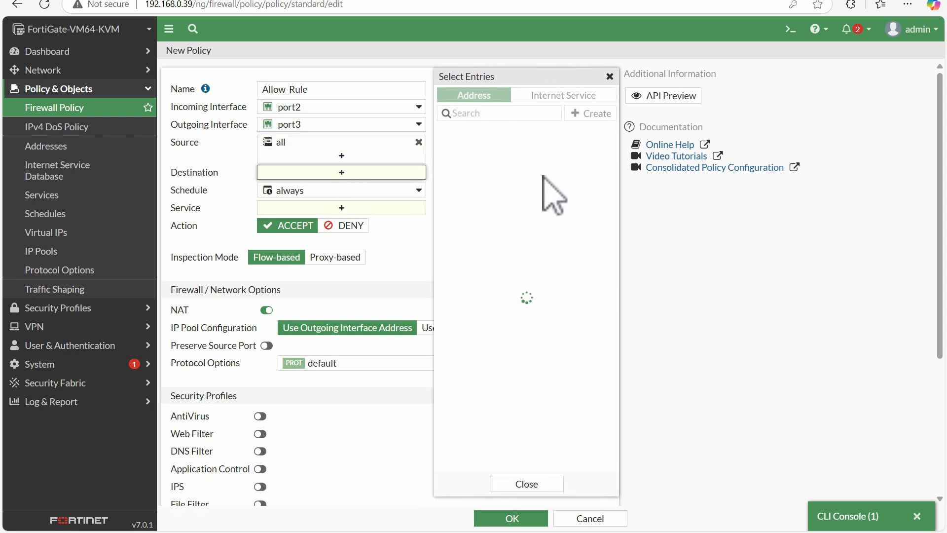
{"action": "left_click", "coordinate": [486, 153]}
{"action": "left_click", "coordinate": [385, 221]}
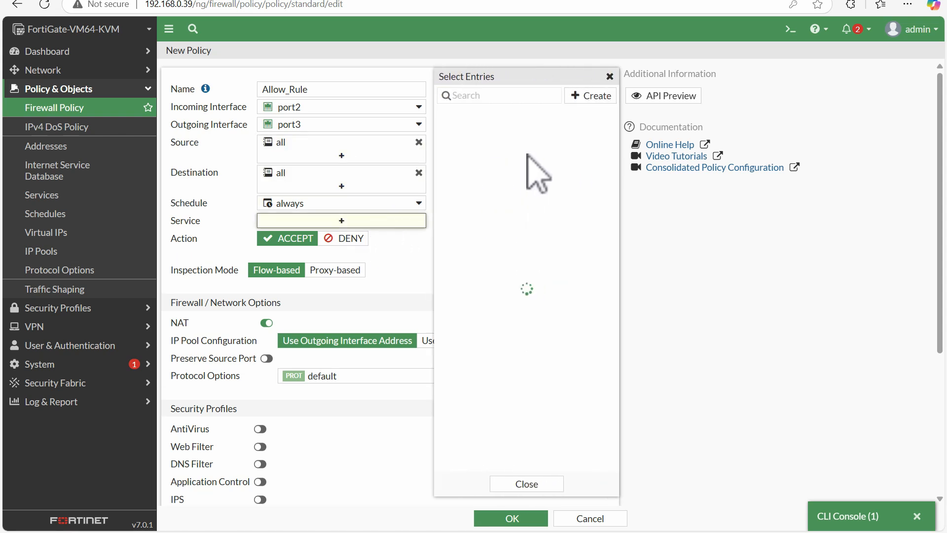
{"action": "left_click", "coordinate": [481, 146]}
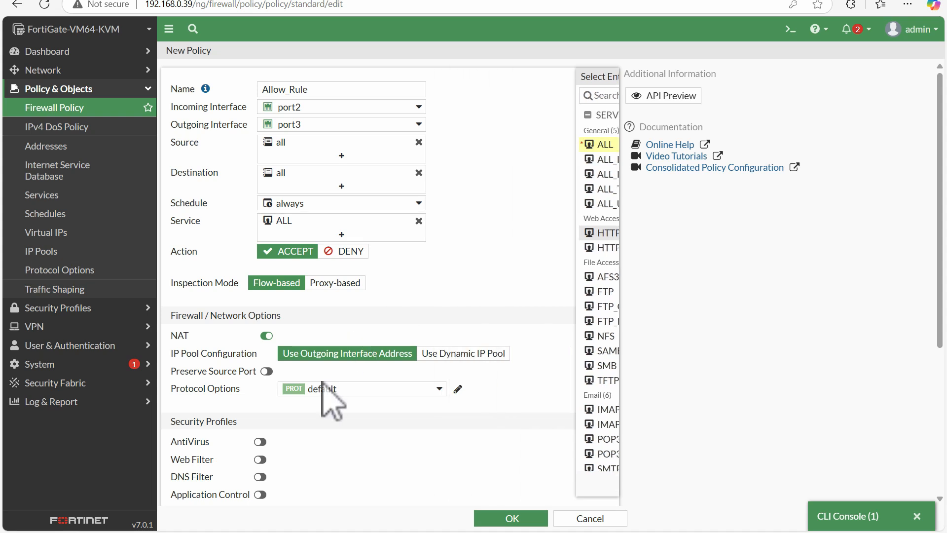
Disable NAT, log allowed traffic for All Sessions, and save the Allow_Rule policy
{"action": "left_click", "coordinate": [262, 335]}
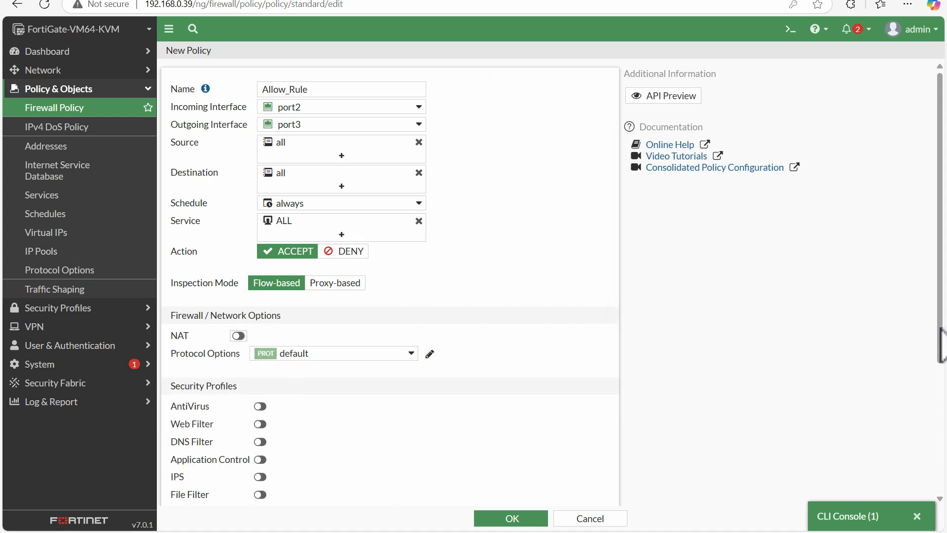
{"action": "scroll", "coordinate": [940, 379], "scroll_direction": "down", "scroll_amount": 4}
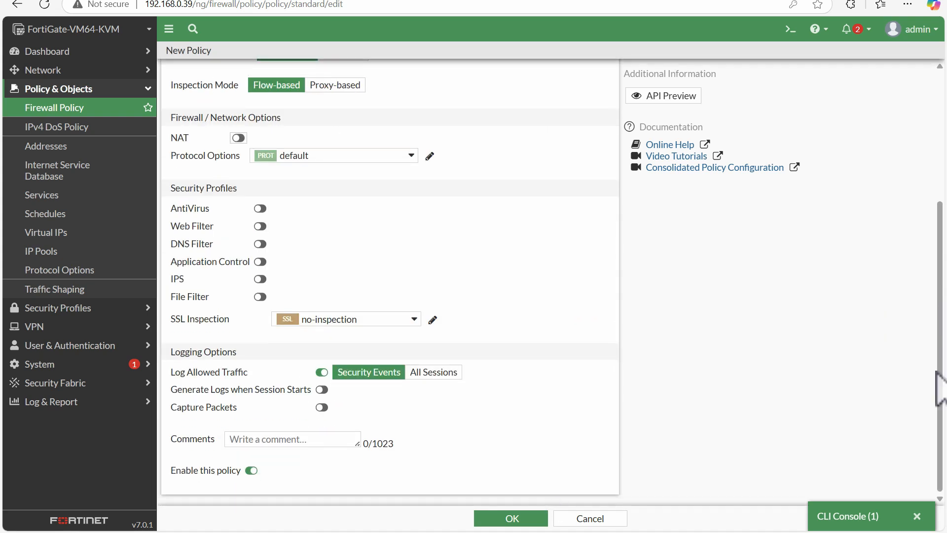
{"action": "left_click", "coordinate": [433, 373]}
{"action": "left_click", "coordinate": [504, 518]}
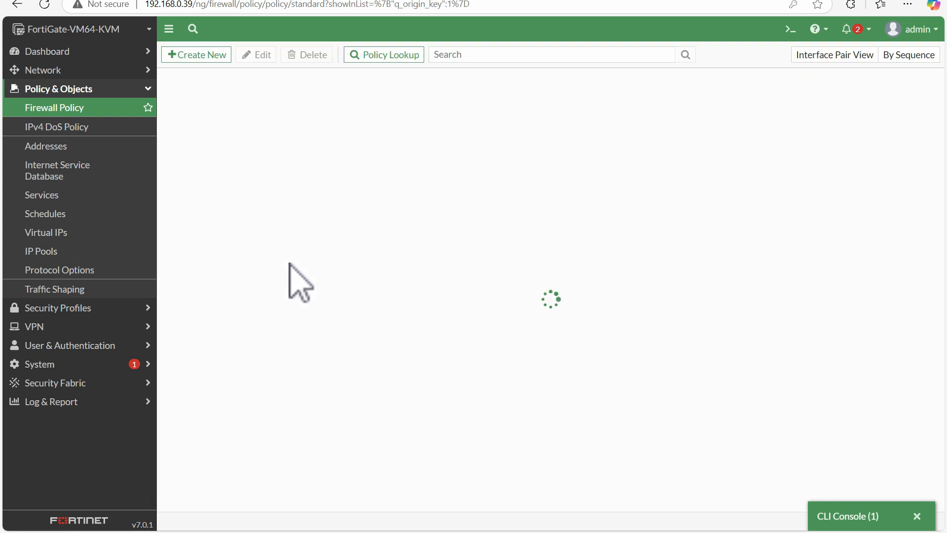
Create a second firewall policy and name it Allow_Rule_1
{"action": "left_click", "coordinate": [198, 55]}
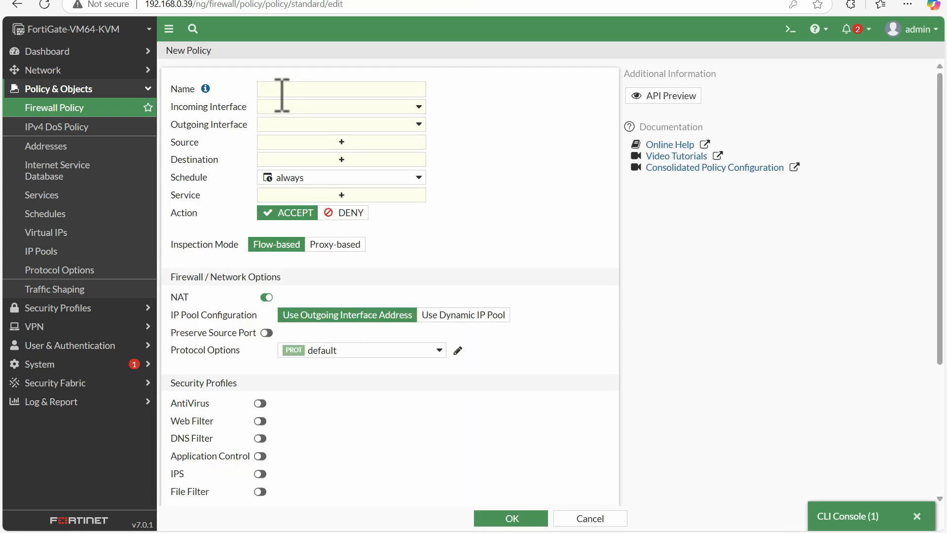
{"action": "left_click", "coordinate": [306, 90]}
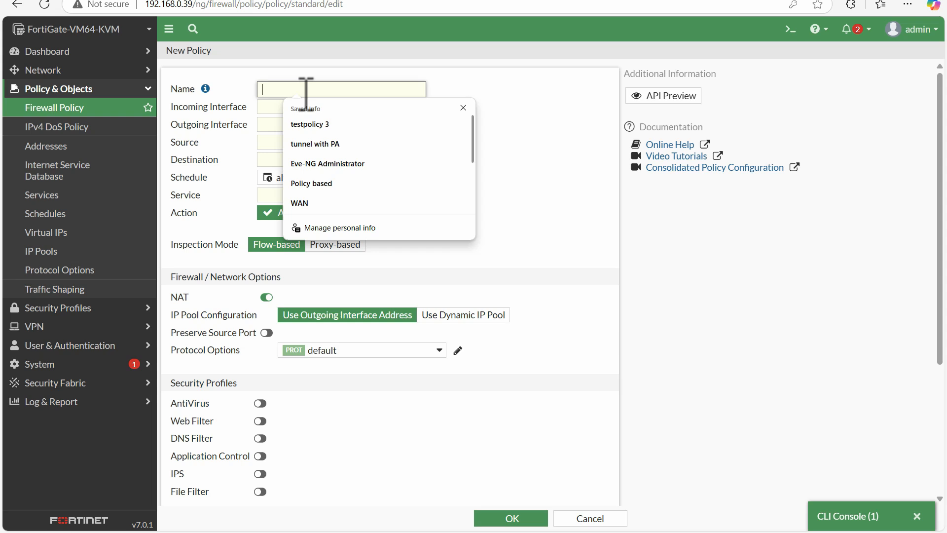
{"action": "type", "text": "Allow Rule"}
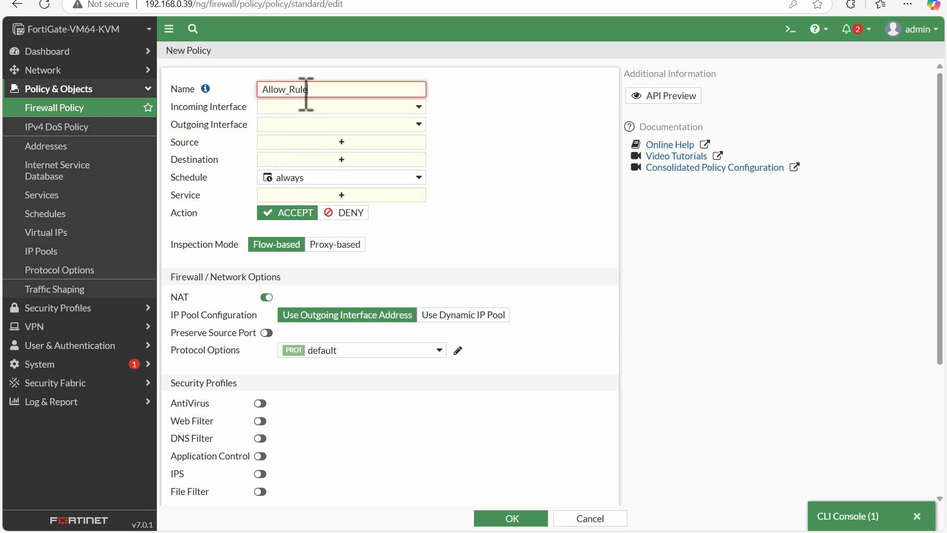
{"action": "left_click", "coordinate": [379, 83]}
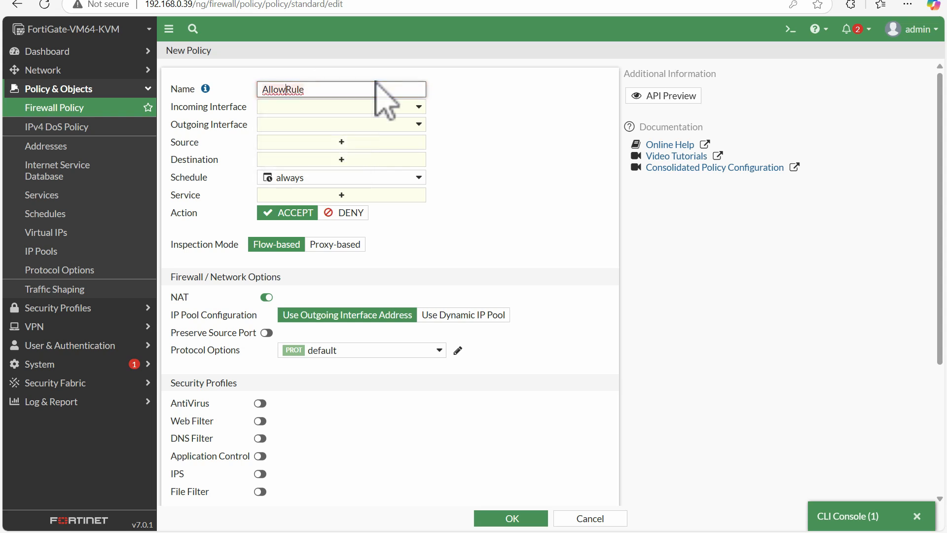
{"action": "type", "text": "_"}
{"action": "left_click", "coordinate": [372, 99]}
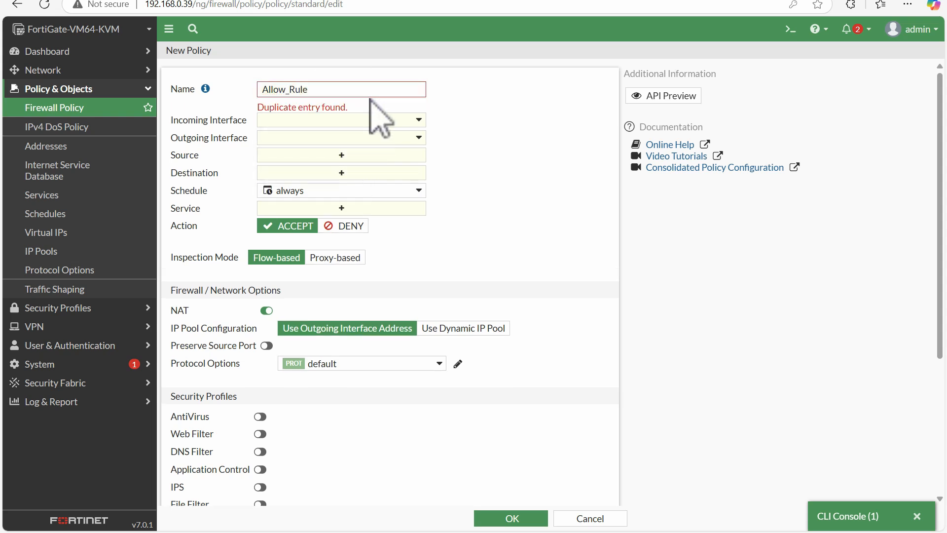
{"action": "left_click", "coordinate": [375, 92]}
{"action": "type", "text": "_1"}
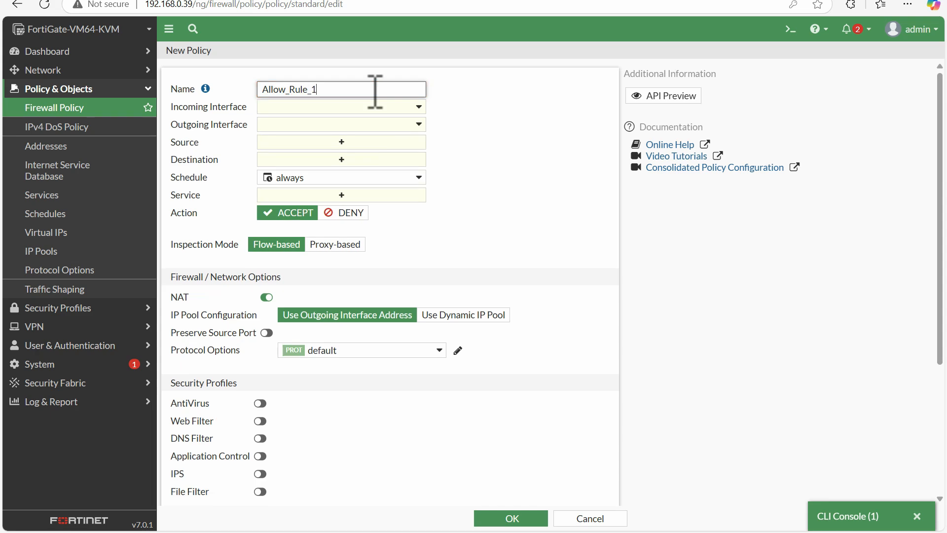
{"action": "left_click", "coordinate": [468, 107]}
Consult the lab topology and set the Allow_Rule_1 policy's incoming interface to port3 and outgoing interface to port2
{"action": "left_click", "coordinate": [136, 0]}
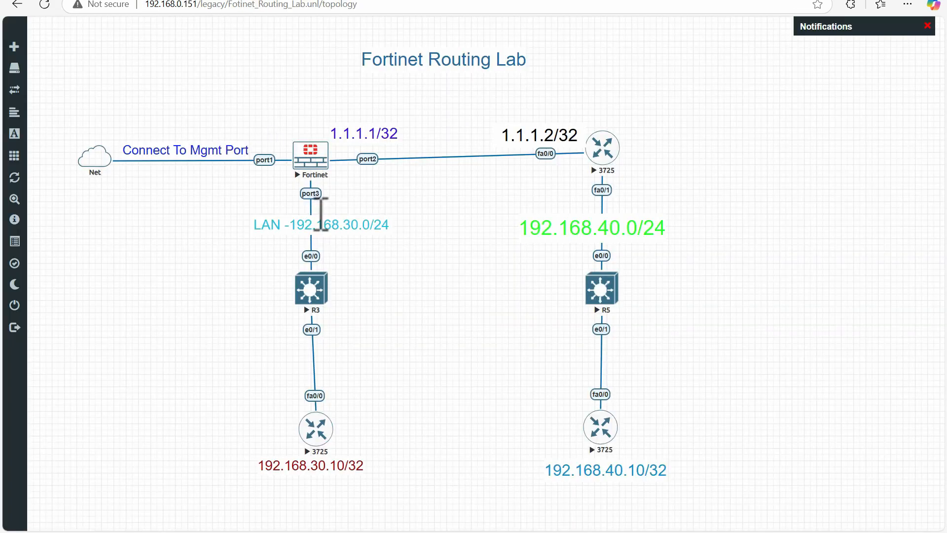
{"action": "left_click", "coordinate": [312, 2]}
{"action": "left_click", "coordinate": [314, 107]}
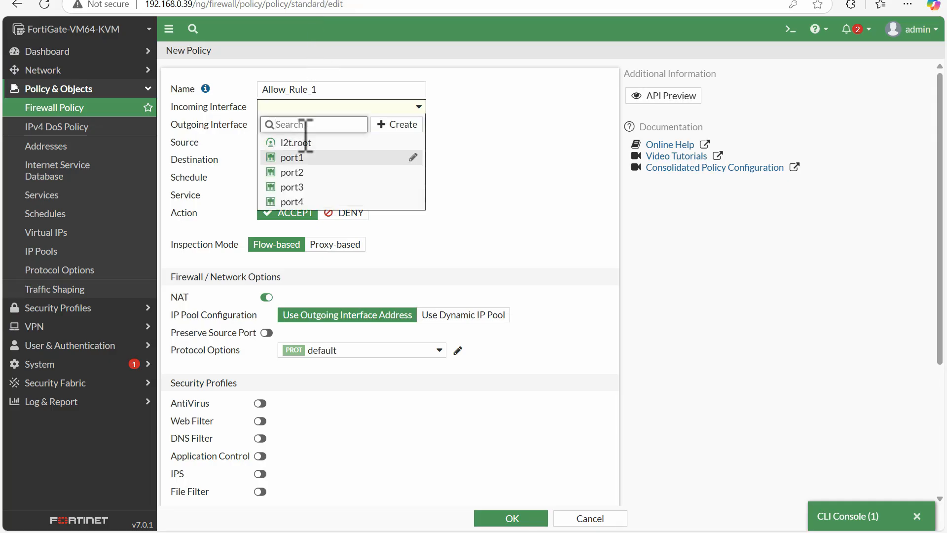
{"action": "left_click", "coordinate": [299, 187]}
{"action": "left_click", "coordinate": [136, 0]}
{"action": "left_click", "coordinate": [312, 2]}
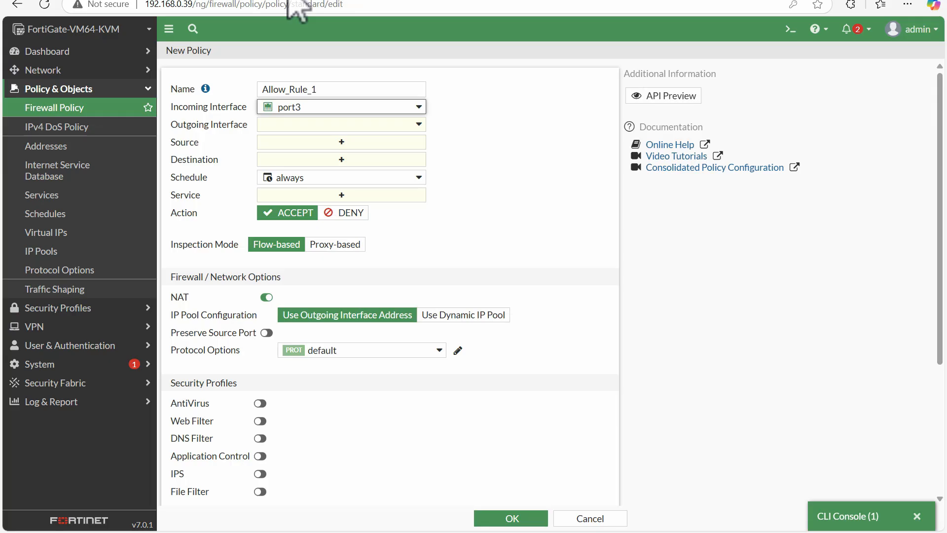
{"action": "left_click", "coordinate": [318, 124]}
{"action": "left_click", "coordinate": [301, 187]}
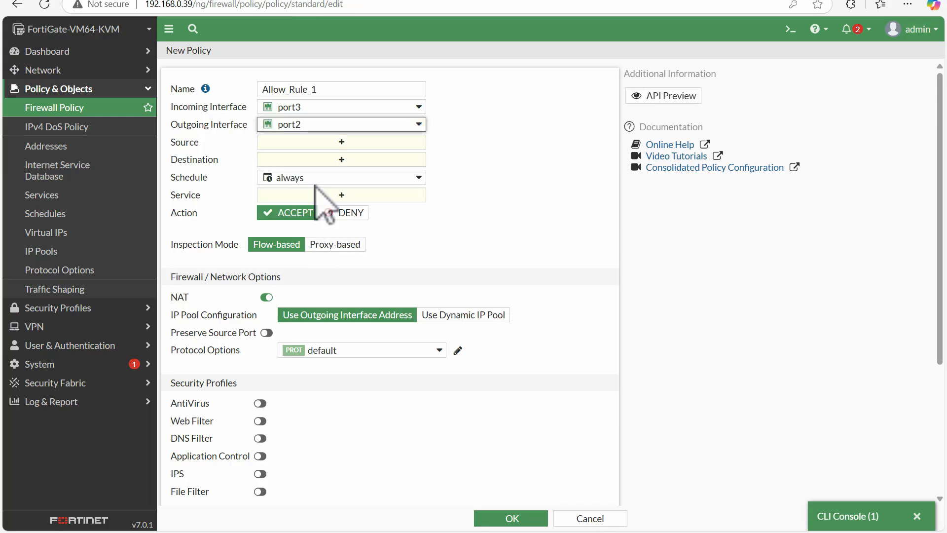
Set the Allow_Rule_1 policy's source and destination to all and its service to ALL
{"action": "left_click", "coordinate": [315, 166]}
{"action": "left_click", "coordinate": [269, 143]}
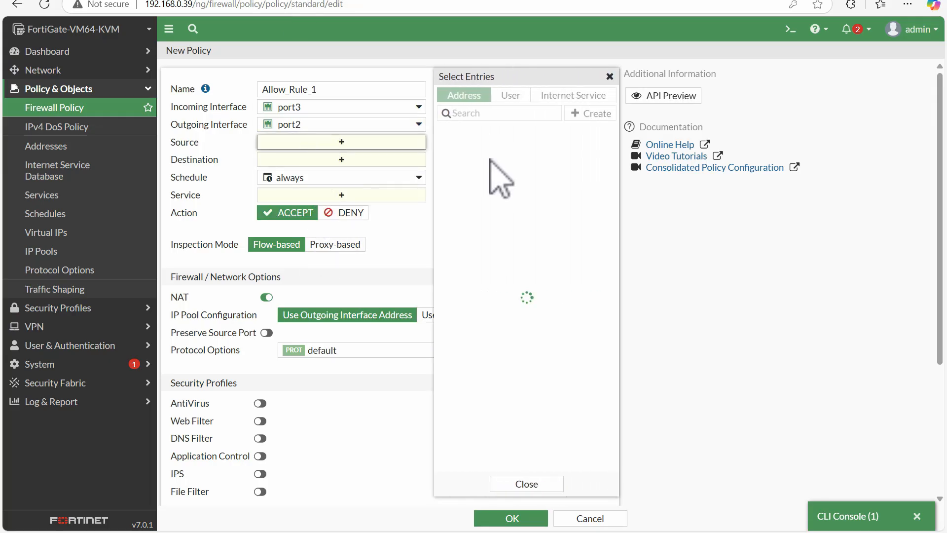
{"action": "left_click", "coordinate": [490, 150]}
{"action": "left_click", "coordinate": [408, 171]}
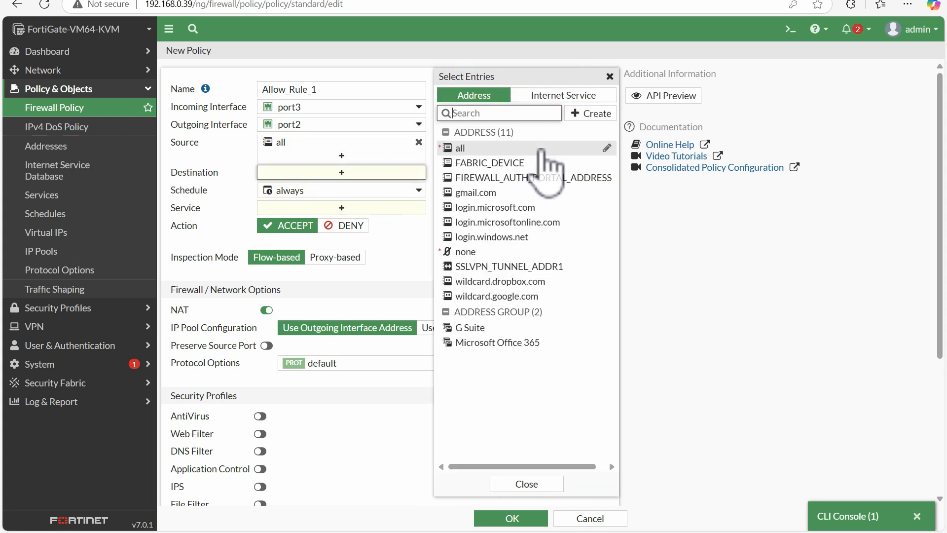
{"action": "left_click", "coordinate": [493, 148]}
{"action": "left_click", "coordinate": [372, 223]}
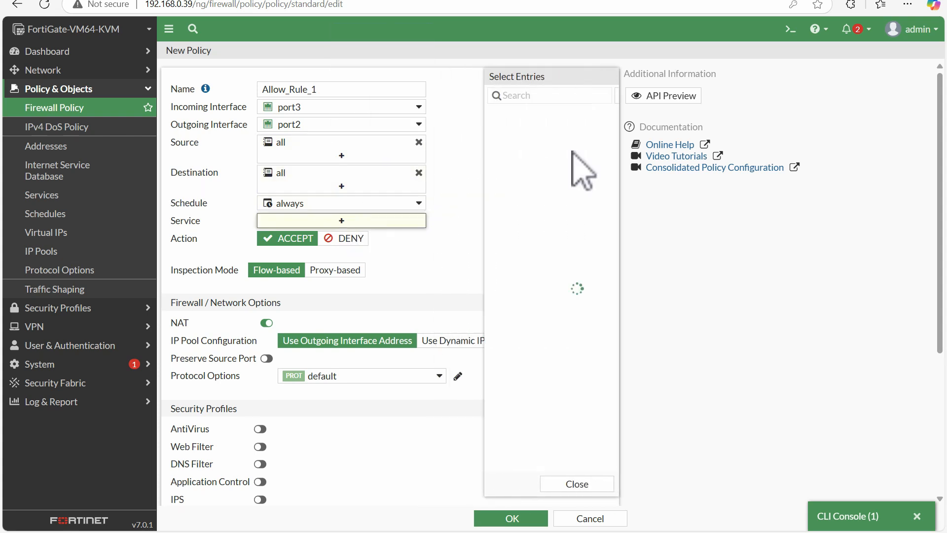
{"action": "left_click", "coordinate": [497, 143]}
{"action": "left_click", "coordinate": [412, 271]}
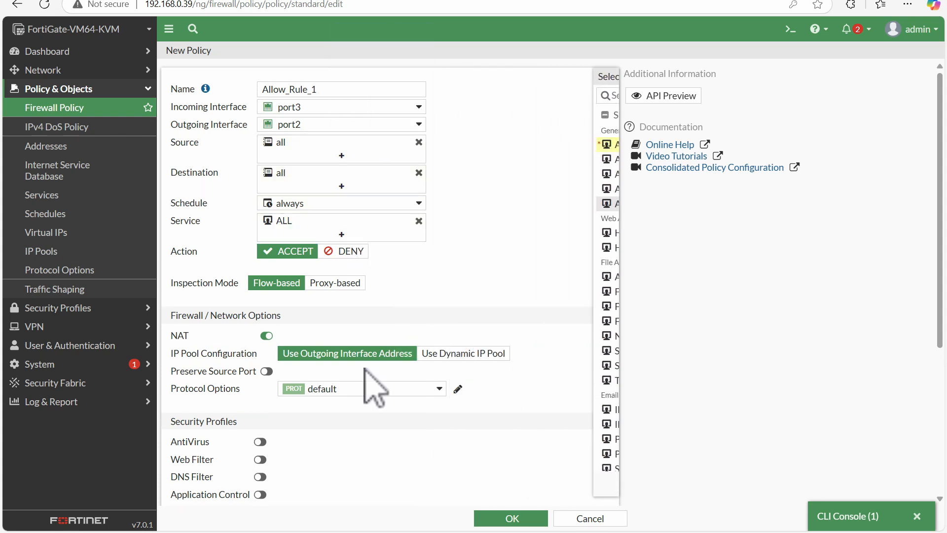
Disable NAT, log allowed traffic for All Sessions, and save the Allow_Rule_1 policy
{"action": "left_click", "coordinate": [267, 336]}
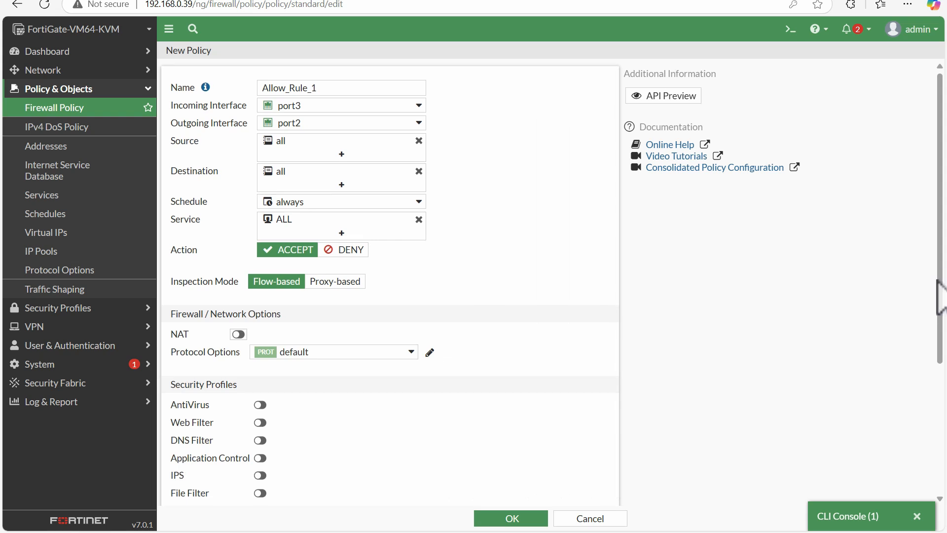
{"action": "left_click_drag", "start_coordinate": [940, 284], "coordinate": [919, 434]}
{"action": "left_click", "coordinate": [434, 373]}
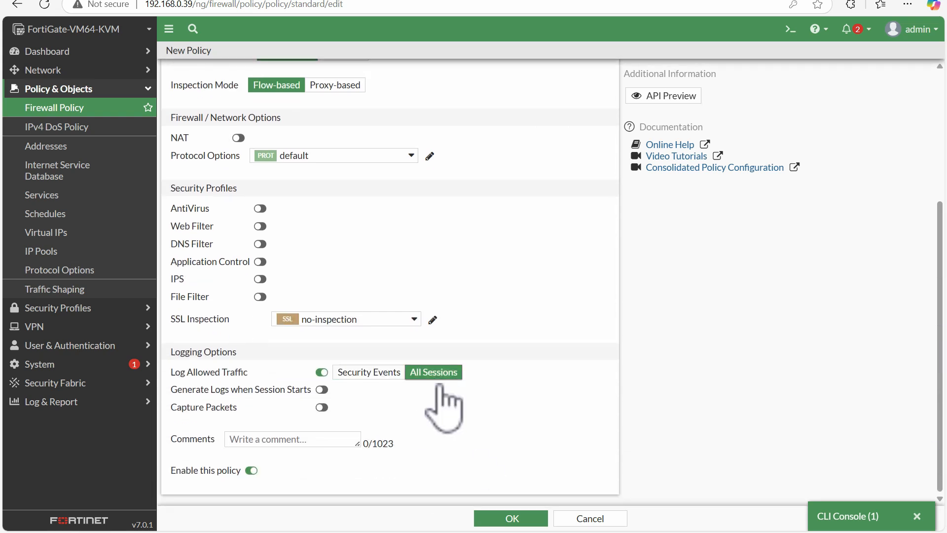
{"action": "left_click", "coordinate": [503, 519]}
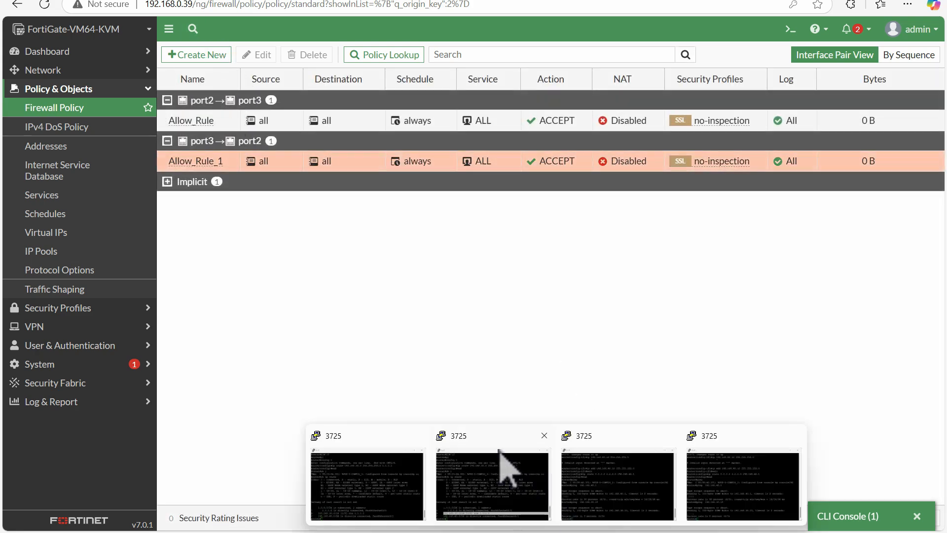
Switch to the open PuTTY sessions and close three surplus 3725 router consoles, leaving one for the 192.168.40.10 router
{"action": "left_click", "coordinate": [507, 463]}
{"action": "left_click", "coordinate": [457, 389]}
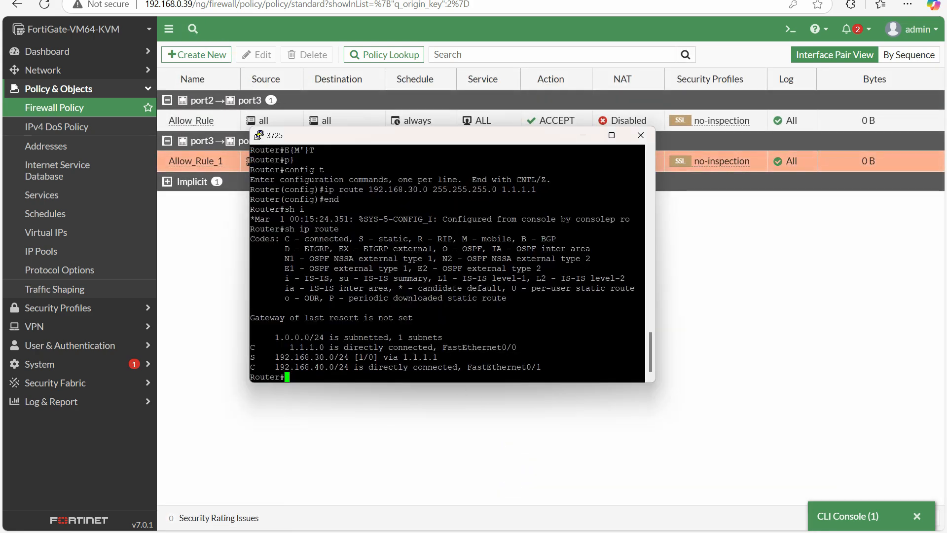
{"action": "left_click", "coordinate": [639, 135]}
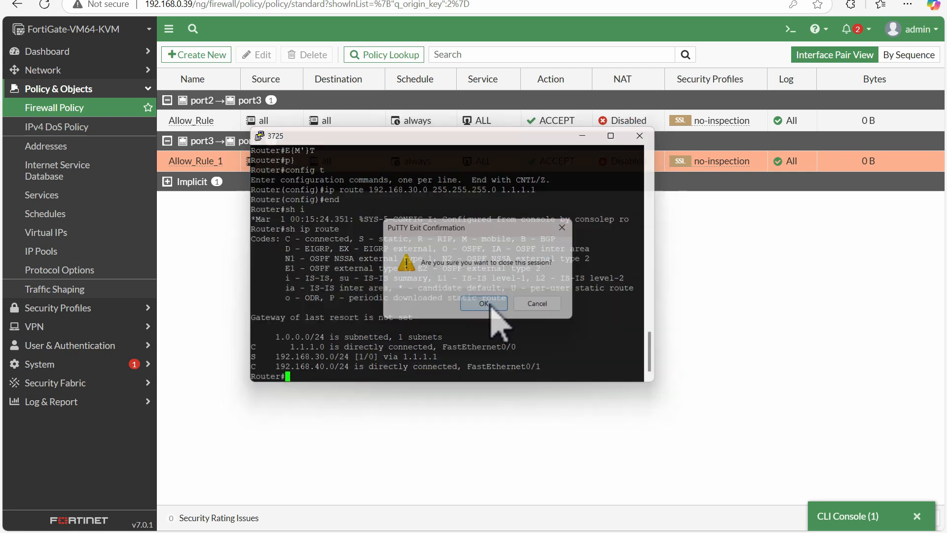
{"action": "left_click", "coordinate": [486, 302]}
{"action": "left_click", "coordinate": [540, 482]}
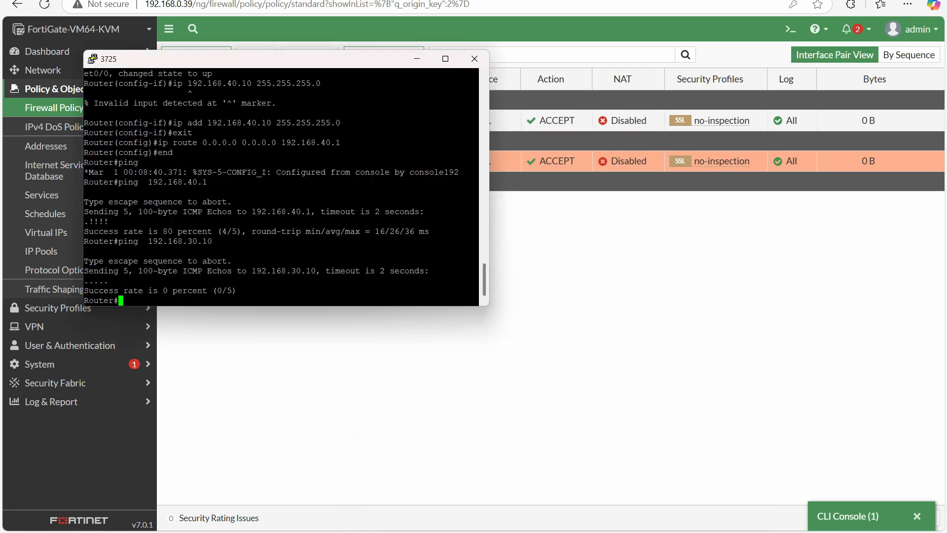
{"action": "left_click", "coordinate": [474, 59]}
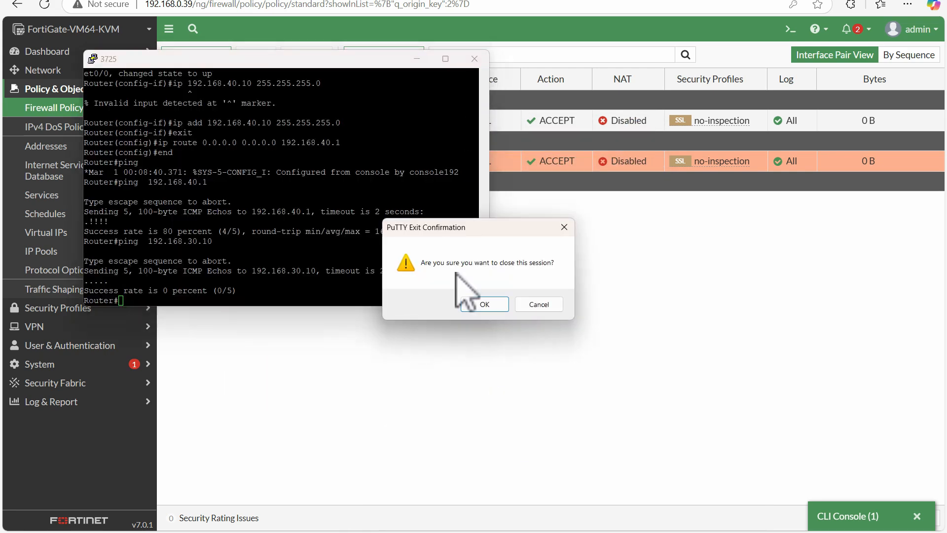
{"action": "left_click", "coordinate": [482, 302]}
{"action": "mouse_move", "coordinate": [556, 531]}
{"action": "left_click", "coordinate": [491, 474]}
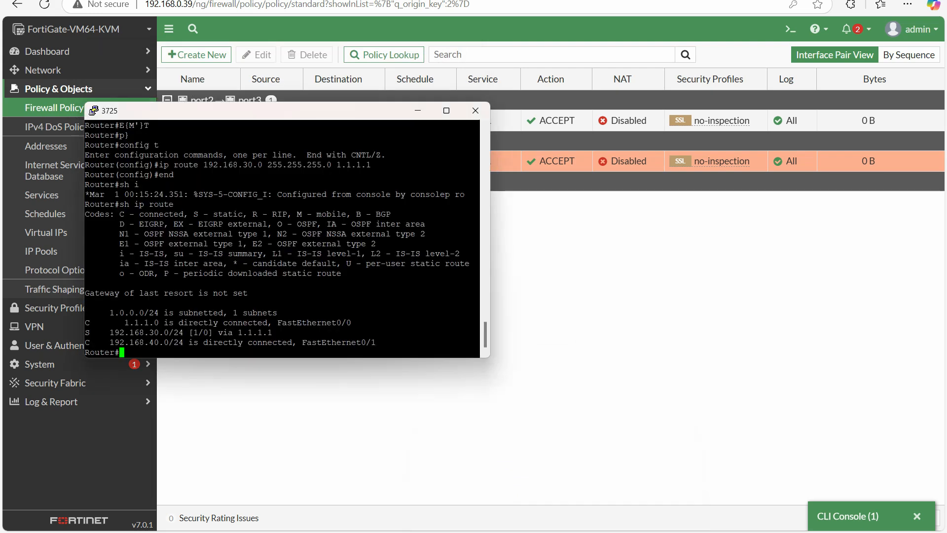
{"action": "left_click", "coordinate": [475, 110]}
{"action": "left_click", "coordinate": [482, 302]}
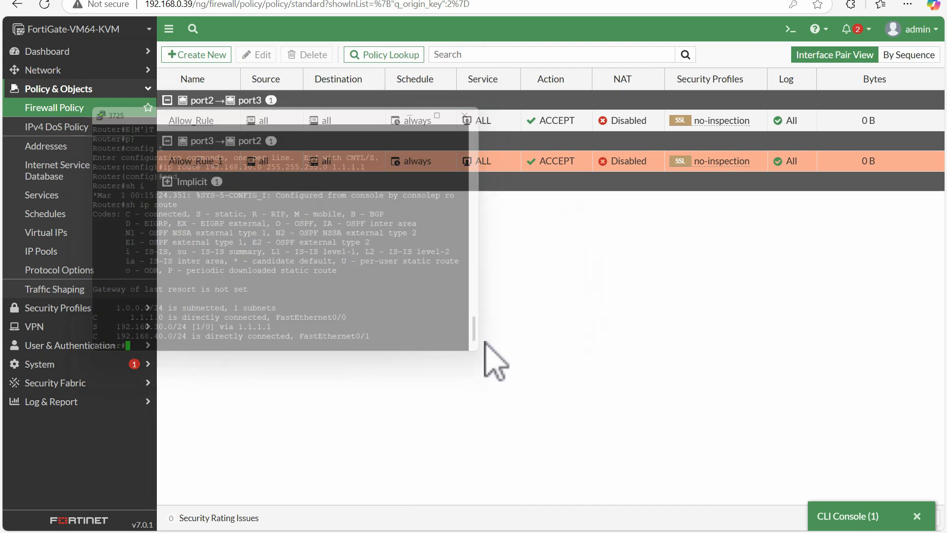
Ping 192.168.30.10 again from the 192.168.40.10 router's console
{"action": "left_click", "coordinate": [560, 532]}
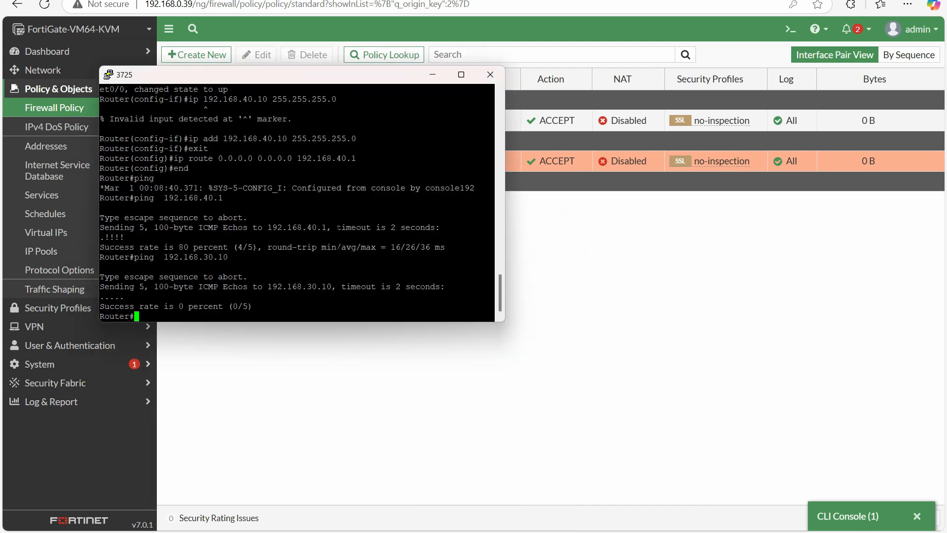
{"action": "key", "text": "Return"}
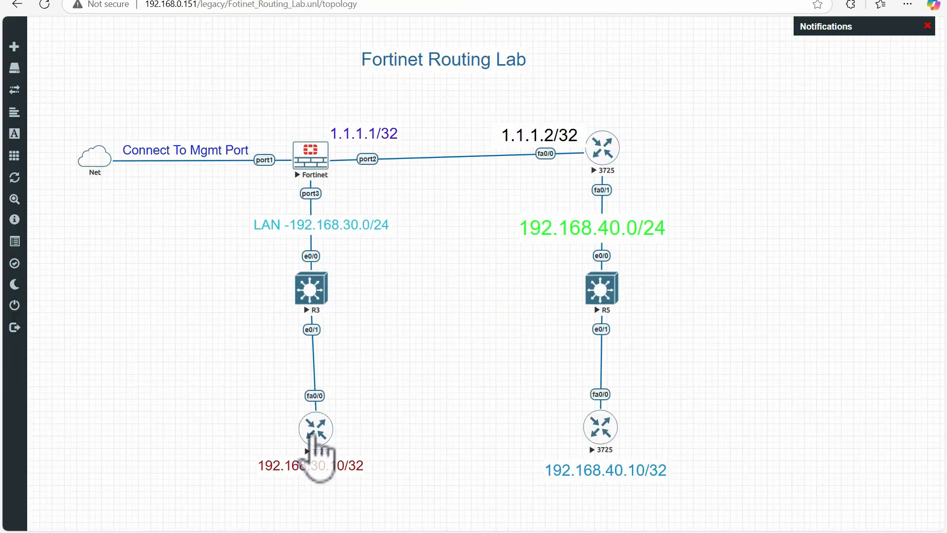
Switch to the lab topology, open the console of the 192.168.30.10 router, and enter privileged EXEC mode
{"action": "left_click", "coordinate": [315, 427]}
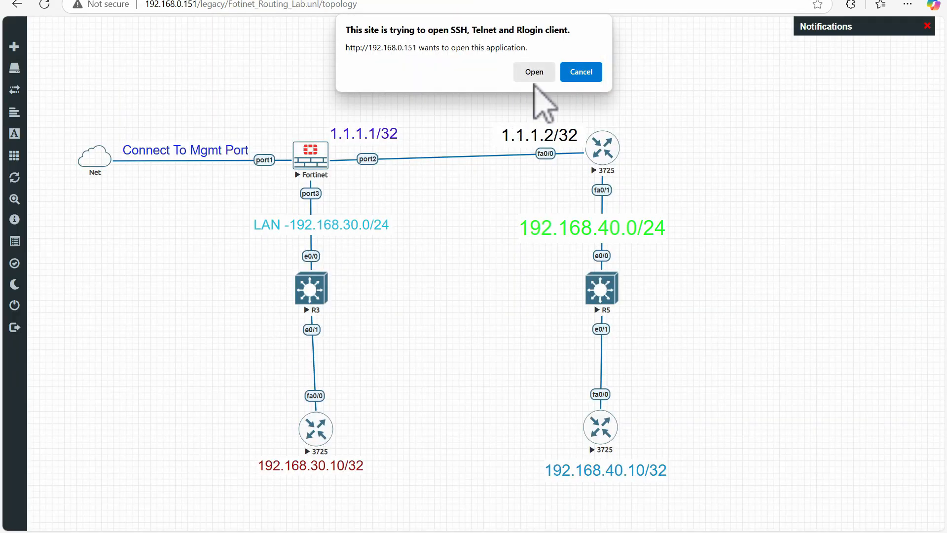
{"action": "left_click", "coordinate": [534, 74]}
{"action": "key", "text": "Return"}
{"action": "key", "text": "Return"}
{"action": "key", "text": "Return"}
{"action": "key", "text": "Return"}
{"action": "key", "text": "Return"}
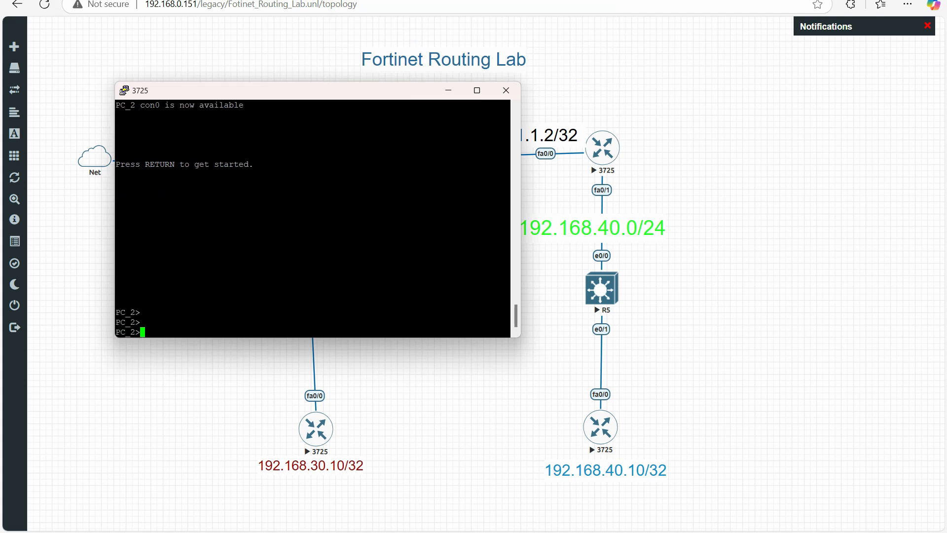
{"action": "type", "text": "en"}
{"action": "key", "text": "Return"}
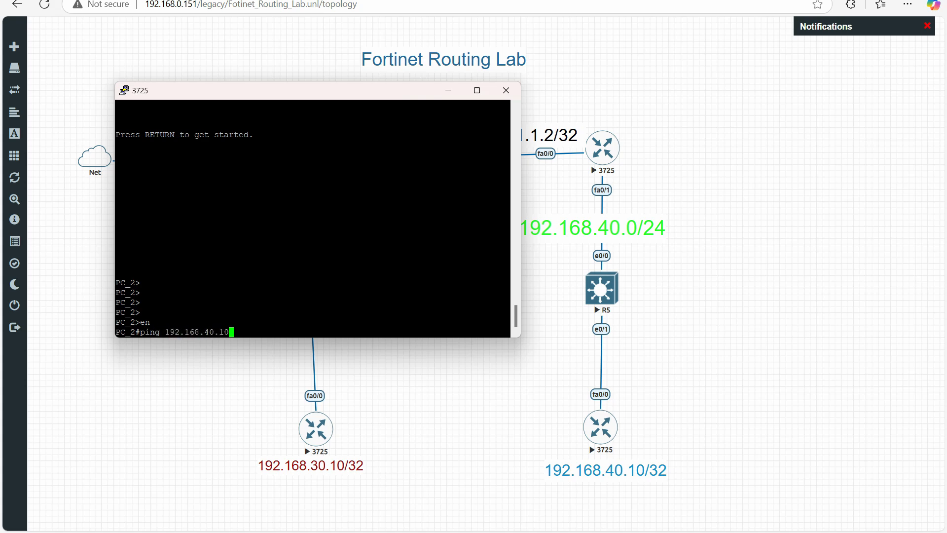
Ping 192.168.40.10 from the 192.168.30.10 router's console, and switch to the FortiGate web interface to reload its firewall policy list
{"action": "key", "text": "Return"}
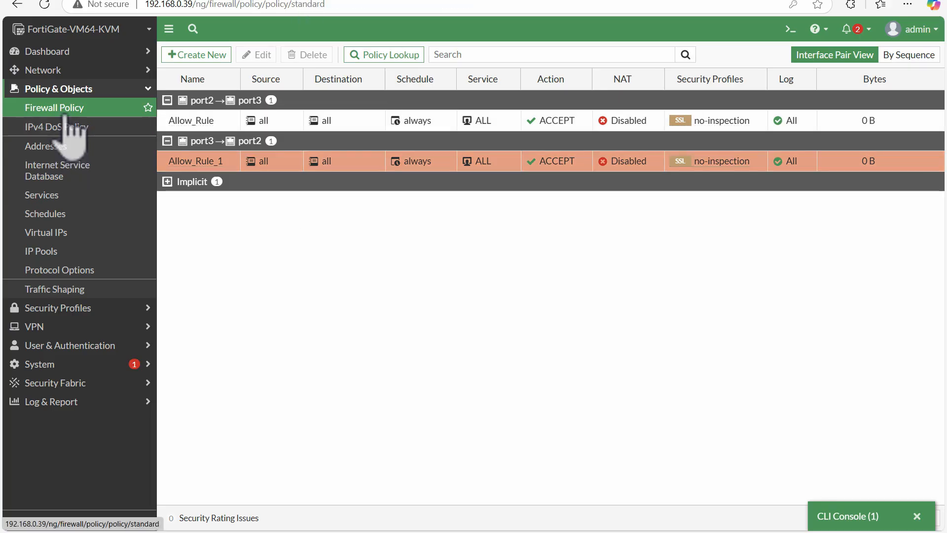
{"action": "left_click", "coordinate": [65, 111]}
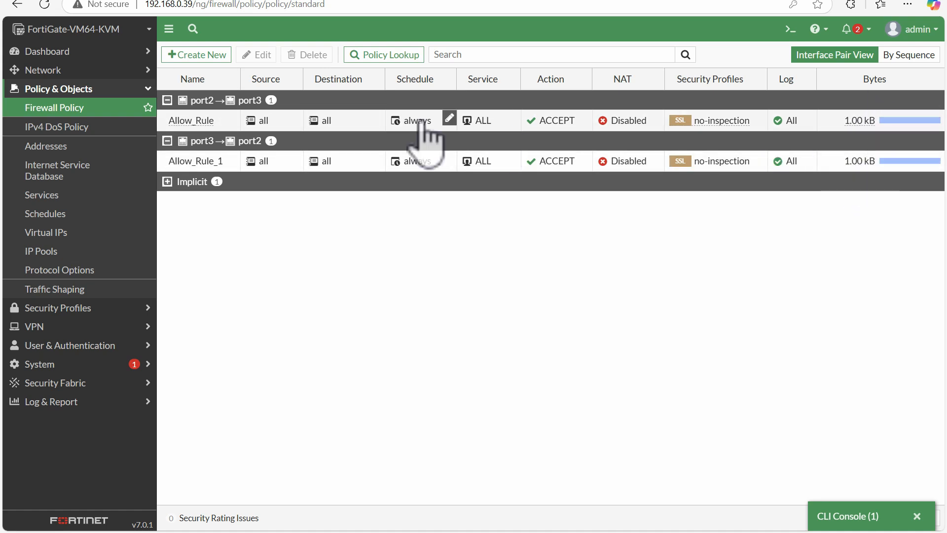
Check the Forward Traffic and Local Traffic logs with Memory as the log location, and return to the firewall policies
{"action": "left_click", "coordinate": [34, 383]}
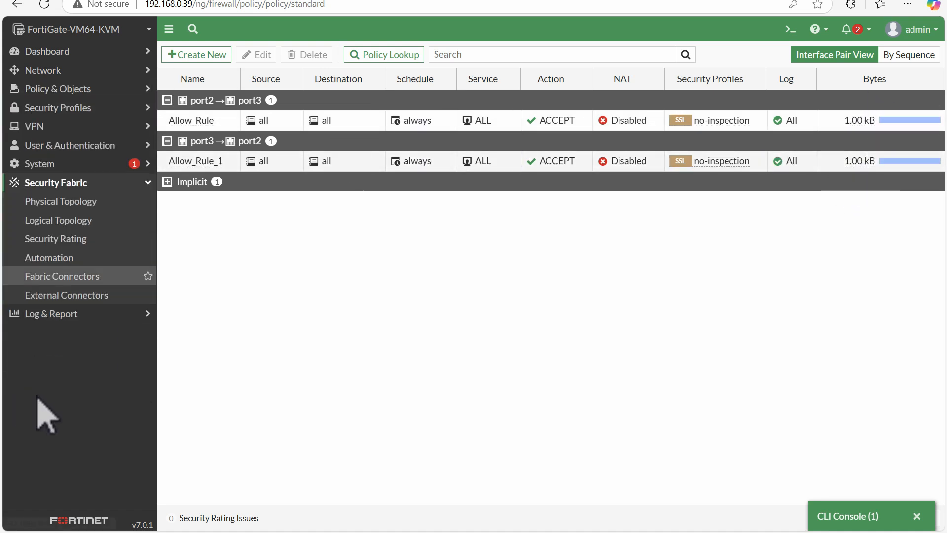
{"action": "left_click", "coordinate": [77, 314]}
{"action": "left_click", "coordinate": [70, 221]}
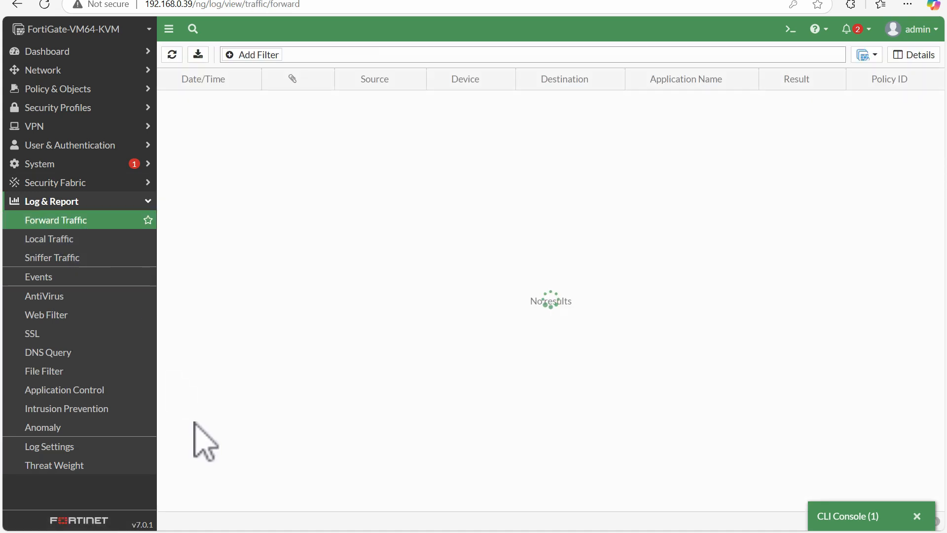
{"action": "left_click", "coordinate": [866, 56]}
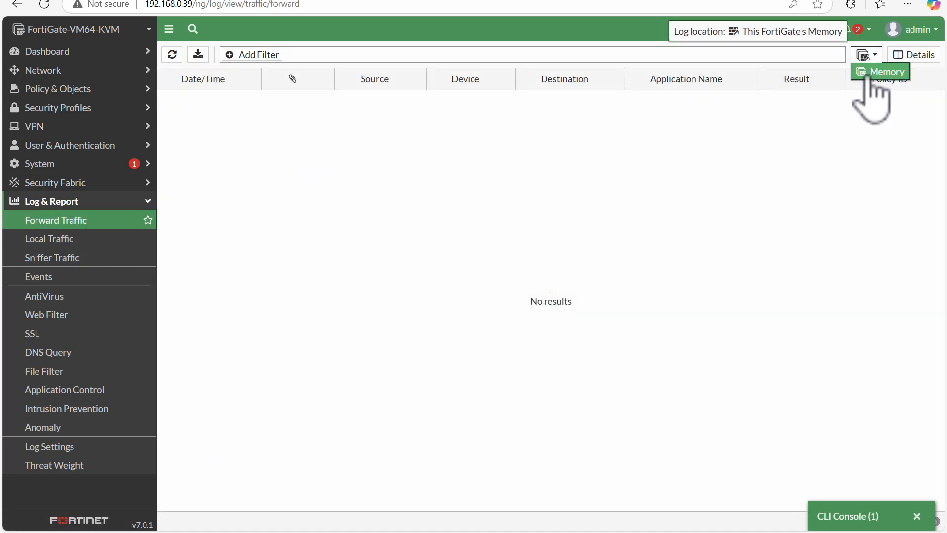
{"action": "left_click", "coordinate": [871, 75]}
{"action": "left_click", "coordinate": [63, 236]}
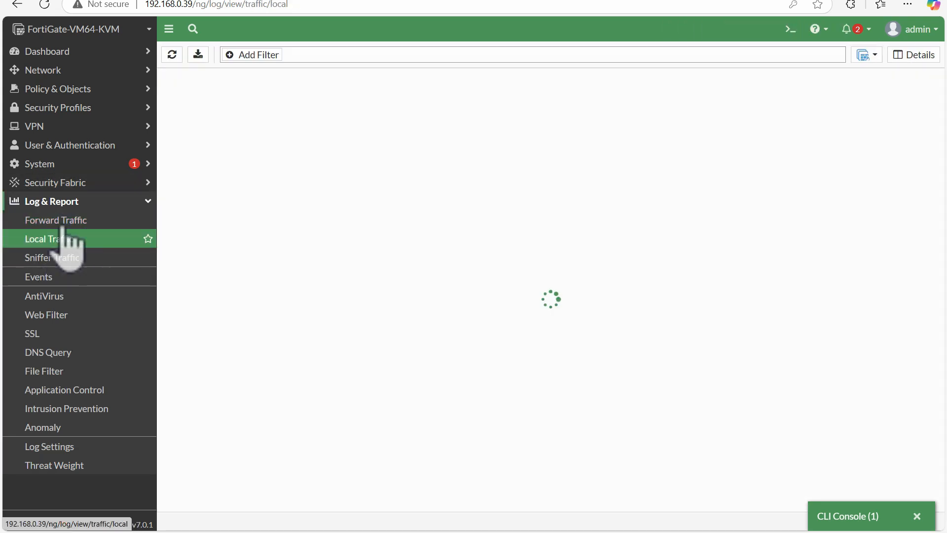
{"action": "left_click", "coordinate": [63, 222]}
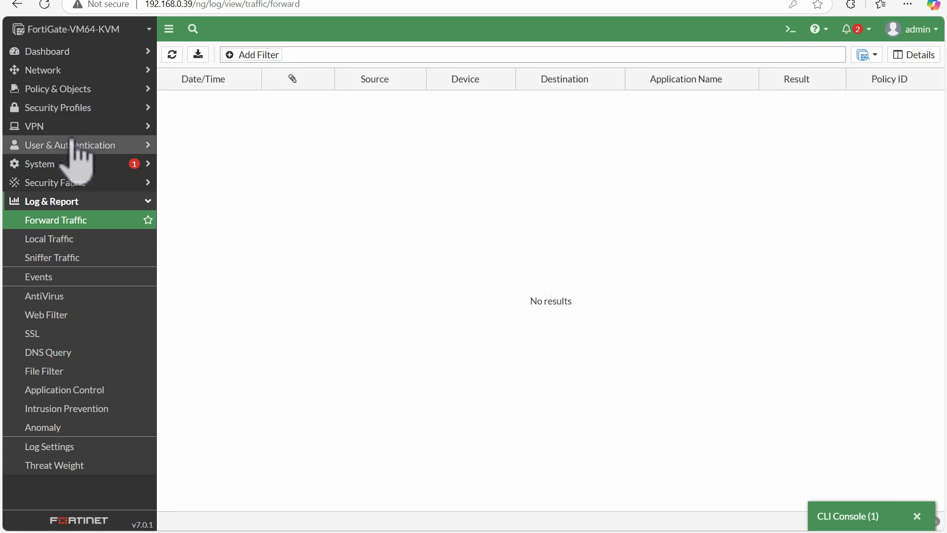
{"action": "left_click", "coordinate": [74, 91]}
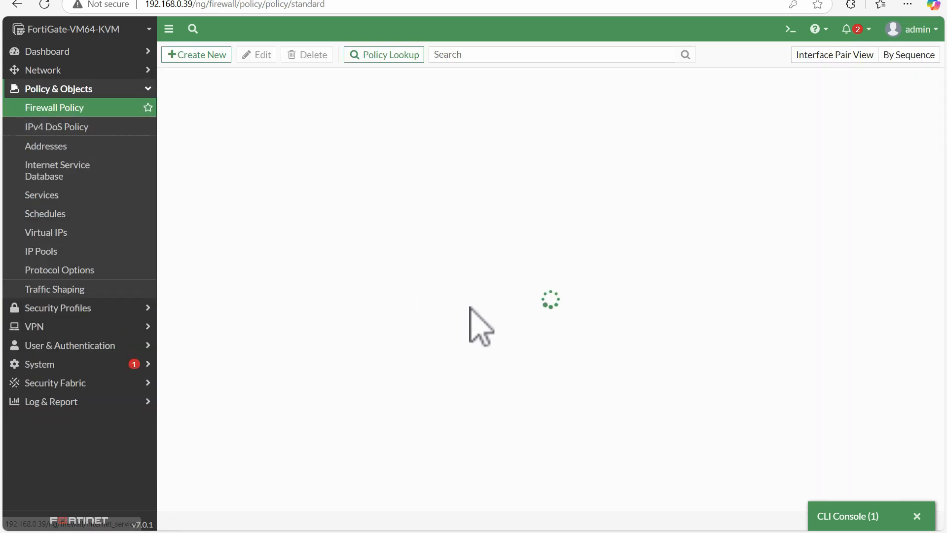
Reopen the minimized CLI console, list the router info options, and run "get router info routing-table database"
{"action": "left_click", "coordinate": [860, 515]}
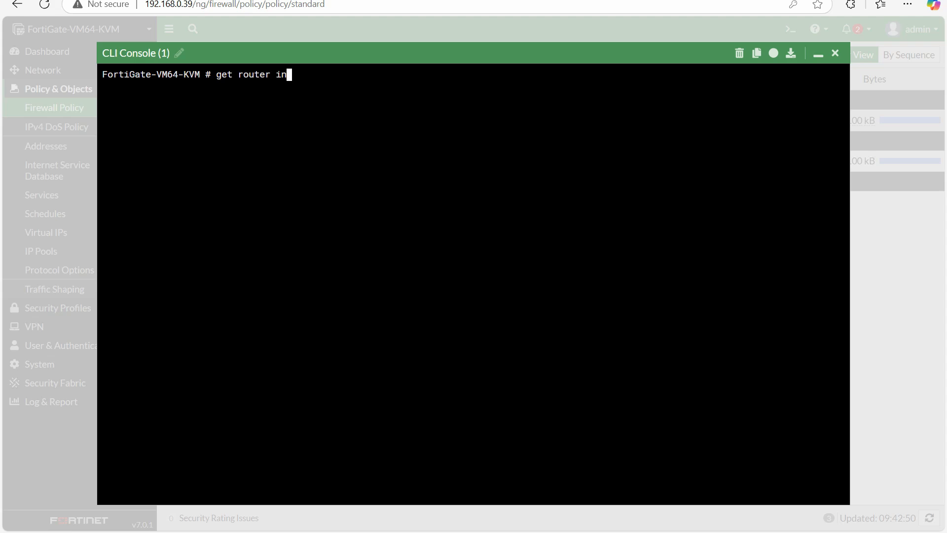
{"action": "type", "text": "?"}
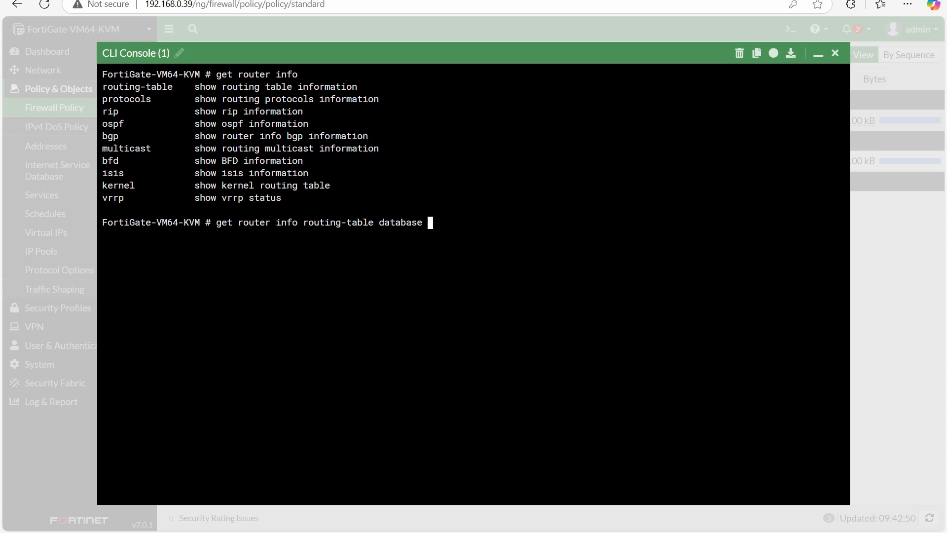
{"action": "key", "text": "Return"}
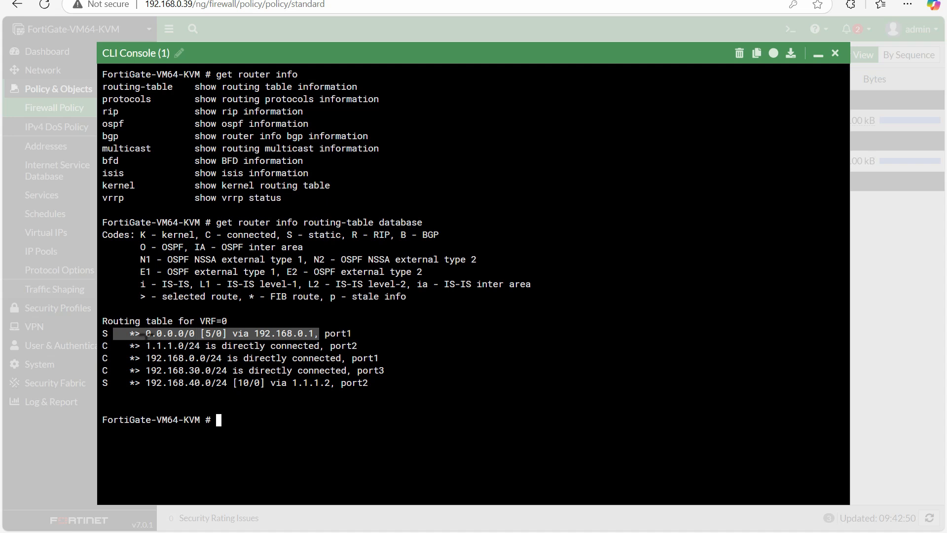
Examine the default route, the connected 1.1.1.0/24 route and the static 192.168.40.0/24 route in the routing table output
{"action": "left_click_drag", "start_coordinate": [141, 346], "coordinate": [162, 345]}
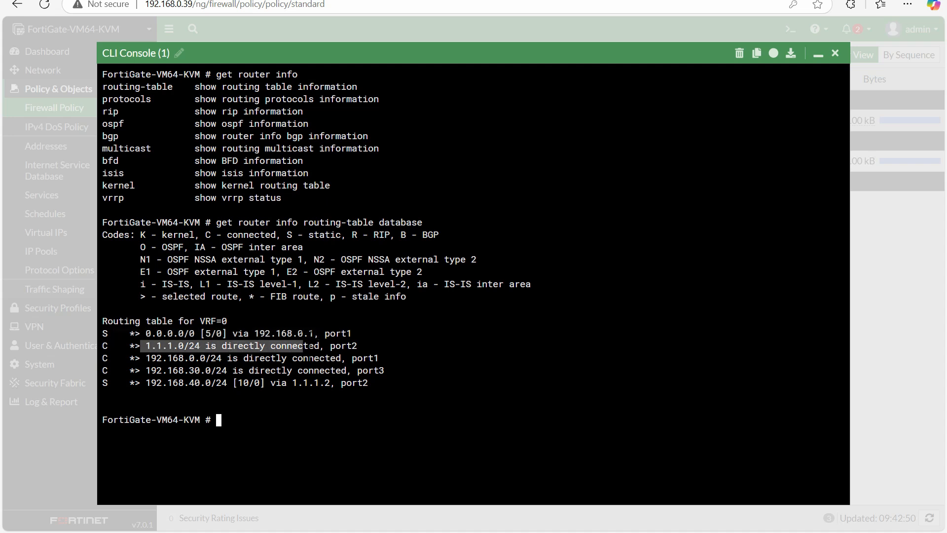
{"action": "left_click", "coordinate": [339, 340]}
{"action": "left_click_drag", "start_coordinate": [312, 344], "coordinate": [147, 342]}
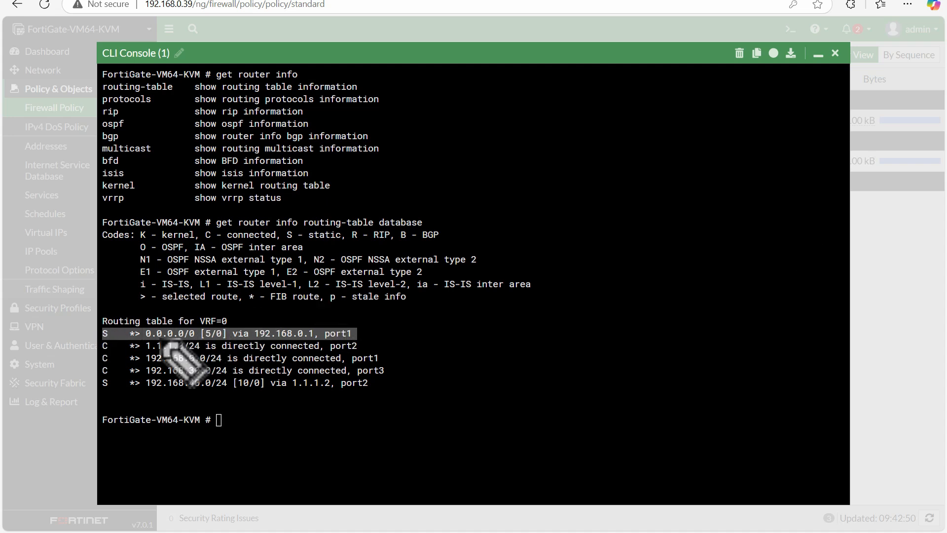
{"action": "mouse_move", "coordinate": [123, 341]}
{"action": "left_mouse_down"}
{"action": "mouse_move", "coordinate": [358, 339]}
{"action": "mouse_move", "coordinate": [294, 320]}
{"action": "mouse_move", "coordinate": [148, 320]}
{"action": "mouse_move", "coordinate": [106, 336]}
{"action": "left_mouse_up"}
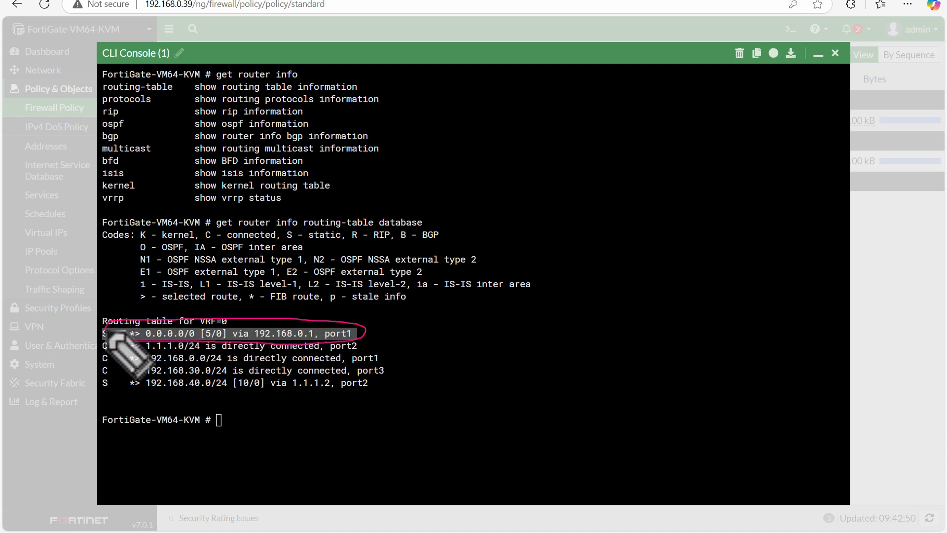
{"action": "mouse_move", "coordinate": [173, 344]}
{"action": "left_mouse_down"}
{"action": "mouse_move", "coordinate": [168, 332]}
{"action": "mouse_move", "coordinate": [195, 328]}
{"action": "left_mouse_up"}
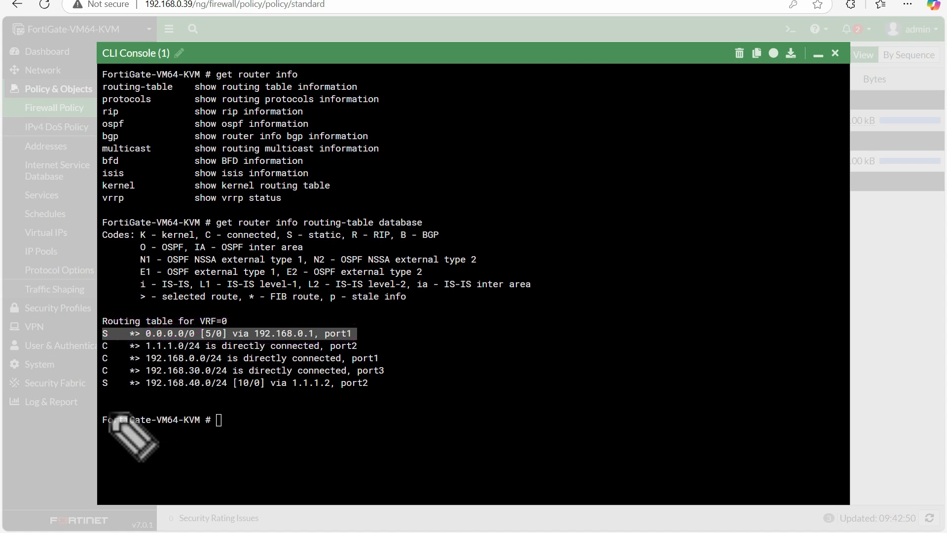
{"action": "left_click_drag", "start_coordinate": [144, 353], "coordinate": [302, 353]}
{"action": "mouse_move", "coordinate": [148, 387]}
{"action": "left_mouse_down"}
{"action": "mouse_move", "coordinate": [344, 393]}
{"action": "mouse_move", "coordinate": [356, 379]}
{"action": "mouse_move", "coordinate": [151, 378]}
{"action": "mouse_move", "coordinate": [145, 387]}
{"action": "left_mouse_up"}
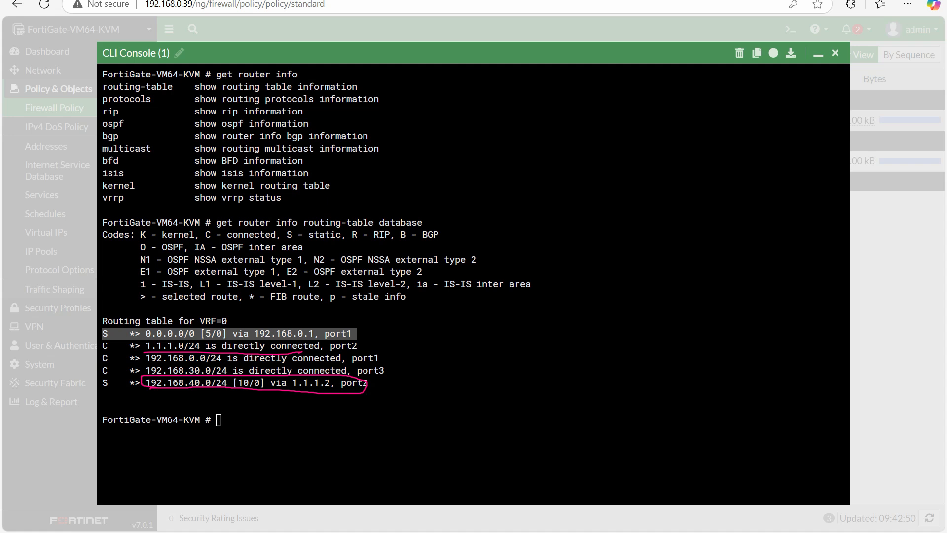
{"action": "key", "text": "e"}
{"action": "mouse_move", "coordinate": [97, 386]}
{"action": "left_mouse_down"}
{"action": "mouse_move", "coordinate": [116, 386]}
{"action": "mouse_move", "coordinate": [103, 389]}
{"action": "left_mouse_up"}
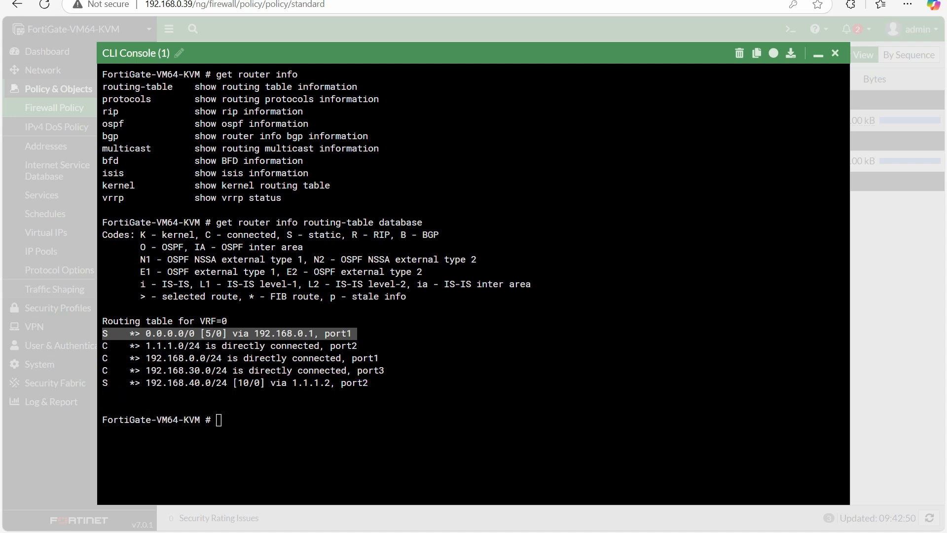
Display the FortiGate's kernel routing table with "get router info kernel" and look over its entries
{"action": "left_click", "coordinate": [219, 420]}
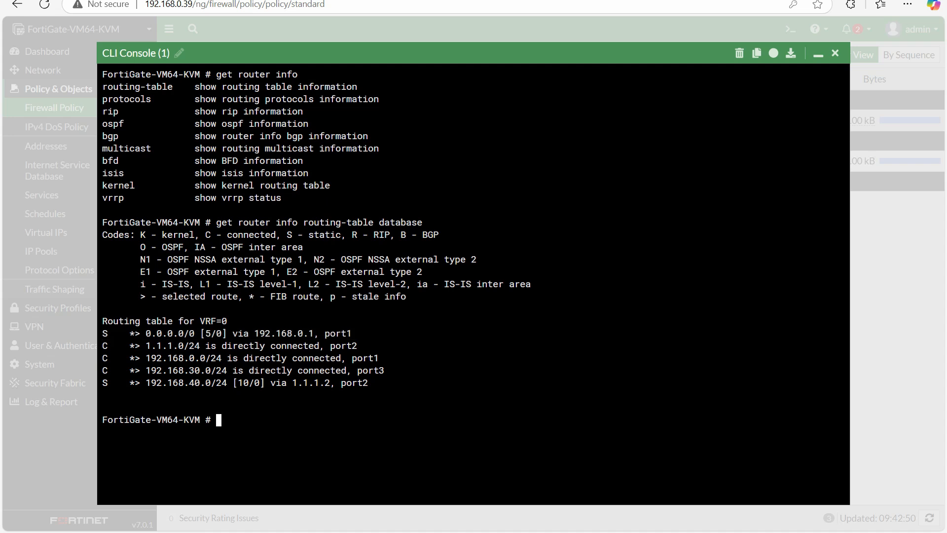
{"action": "type", "text": "get roue"}
{"action": "key", "text": "BackSpace"}
{"action": "key", "text": "BackSpace"}
{"action": "type", "text": "uter info r"}
{"action": "key", "text": "BackSpace"}
{"action": "type", "text": "kernel"}
{"action": "key", "text": "Return"}
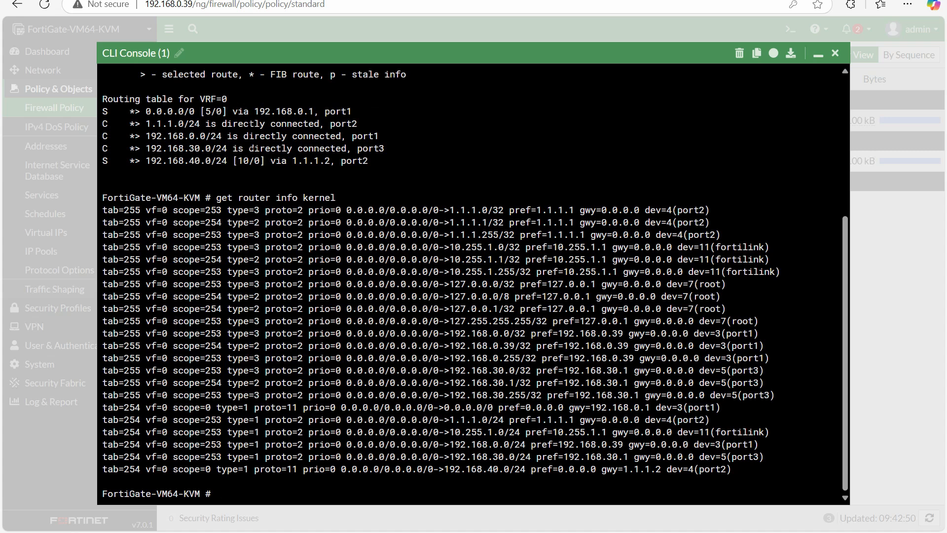
{"action": "left_click_drag", "start_coordinate": [122, 210], "coordinate": [728, 469]}
{"action": "left_click", "coordinate": [403, 421]}
Run "get router info routing-table details 192.168.40.10" and examine the matching route entry and its next hop
{"action": "type", "text": "get router info router"}
{"action": "key", "text": "BackSpace"}
{"action": "key", "text": "BackSpace"}
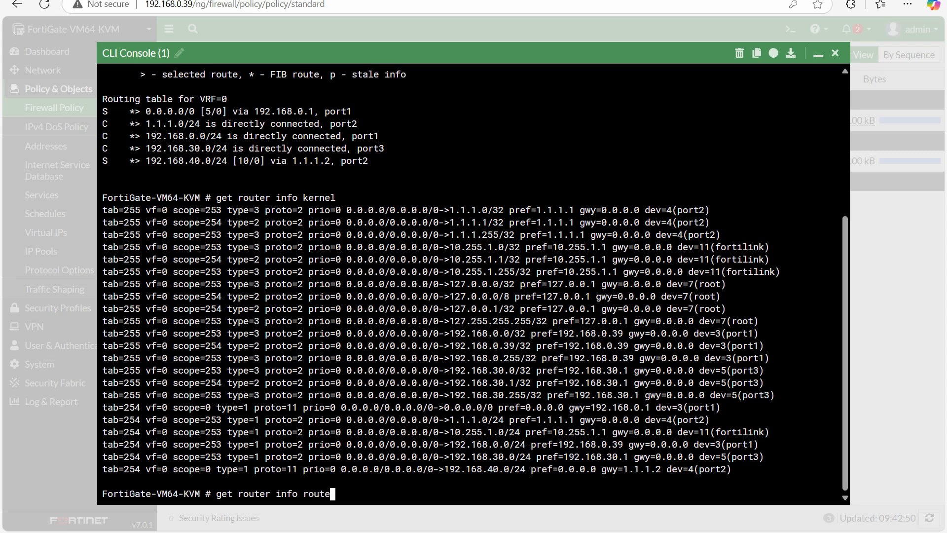
{"action": "type", "text": "in"}
{"action": "key", "text": "Tab"}
{"action": "type", "text": "details "}
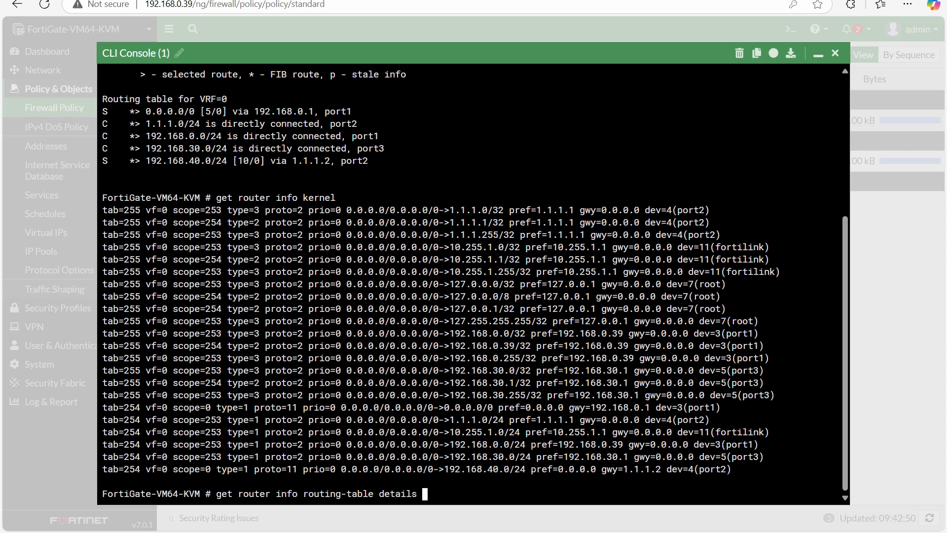
{"action": "type", "text": "192.168.40.10"}
{"action": "key", "text": "Return"}
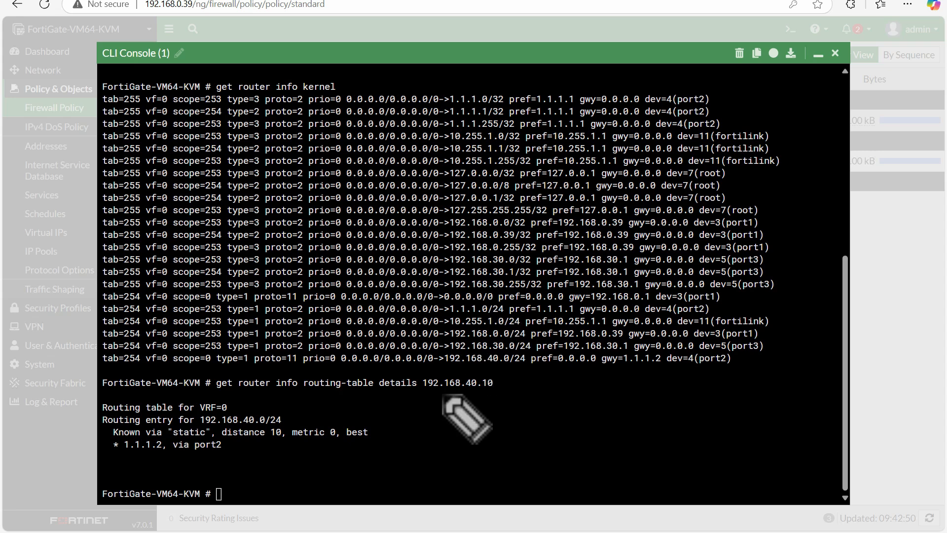
{"action": "mouse_move", "coordinate": [405, 392]}
{"action": "left_mouse_down"}
{"action": "mouse_move", "coordinate": [508, 391]}
{"action": "mouse_move", "coordinate": [436, 392]}
{"action": "left_mouse_up"}
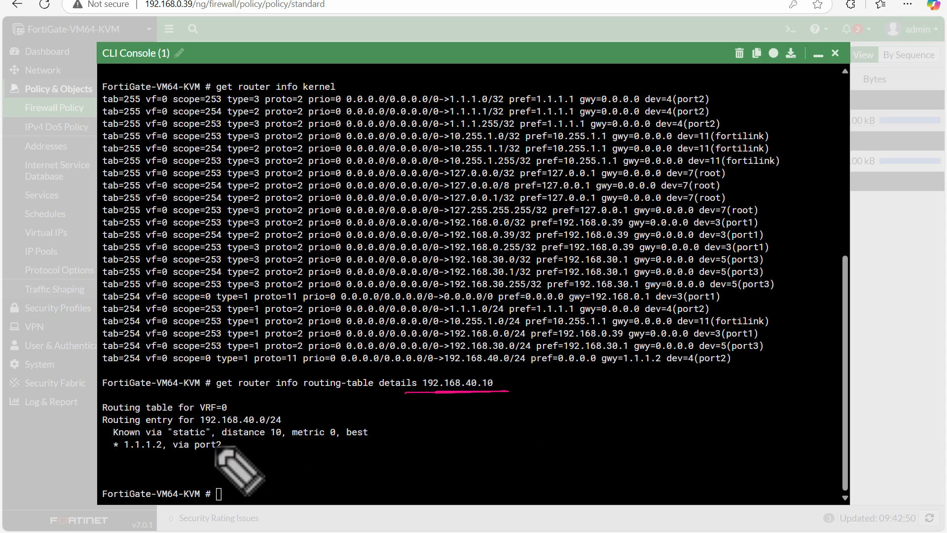
{"action": "mouse_move", "coordinate": [198, 426]}
{"action": "left_mouse_down"}
{"action": "mouse_move", "coordinate": [292, 423]}
{"action": "mouse_move", "coordinate": [235, 413]}
{"action": "mouse_move", "coordinate": [196, 419]}
{"action": "left_mouse_up"}
{"action": "mouse_move", "coordinate": [136, 457]}
{"action": "left_mouse_down"}
{"action": "mouse_move", "coordinate": [196, 452]}
{"action": "mouse_move", "coordinate": [188, 433]}
{"action": "mouse_move", "coordinate": [123, 445]}
{"action": "mouse_move", "coordinate": [145, 452]}
{"action": "left_mouse_up"}
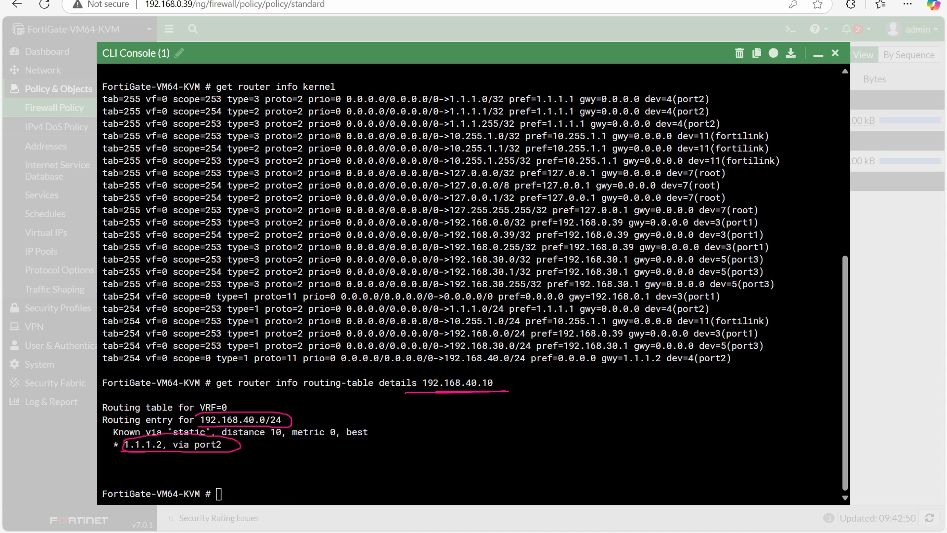
{"action": "key", "text": "Escape"}
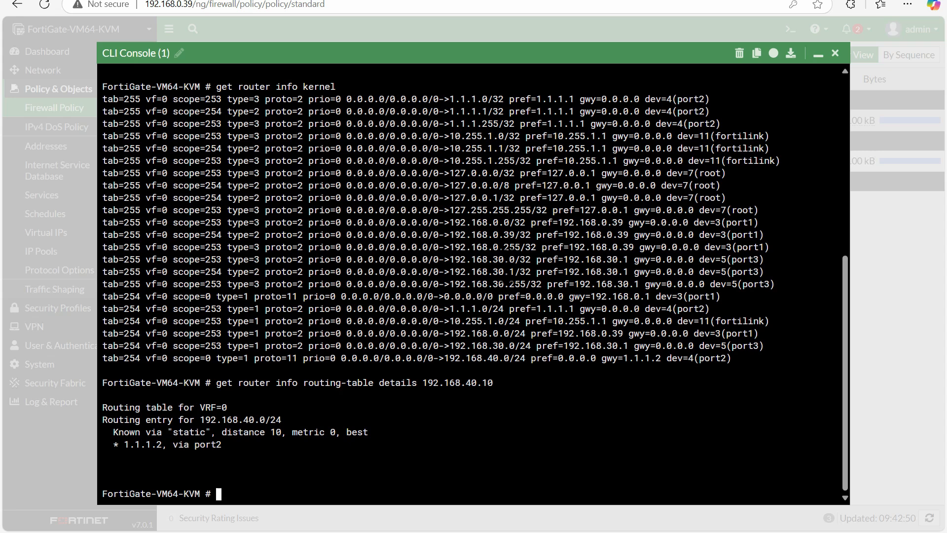
List the router info options, run "get router info protocols", and page through the output to the end
{"action": "type", "text": "get router info"}
{"action": "key", "text": "question"}
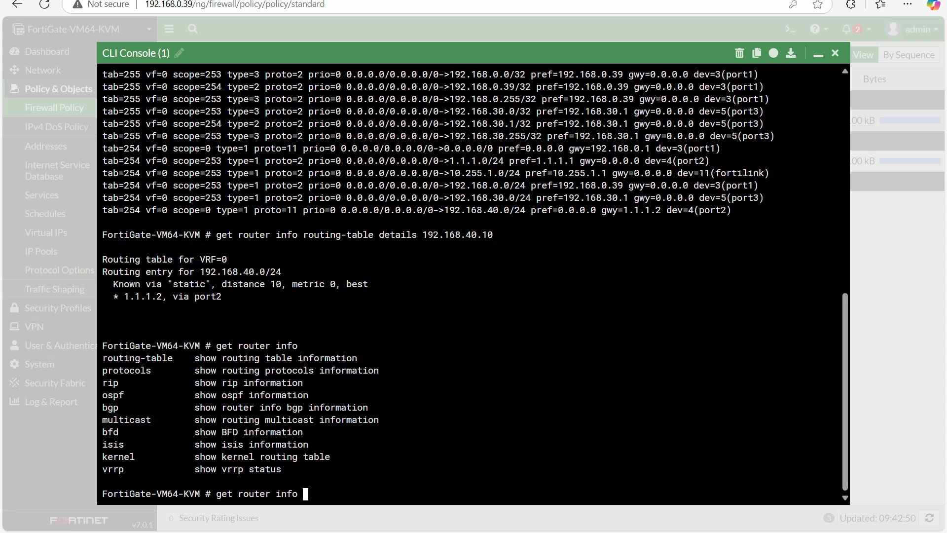
{"action": "type", "text": "protocols"}
{"action": "key", "text": "question"}
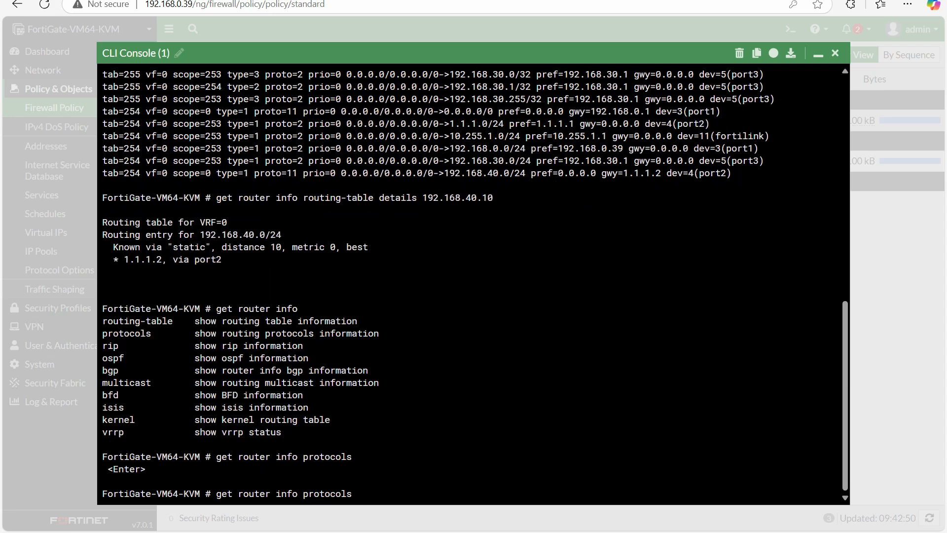
{"action": "key", "text": "Return"}
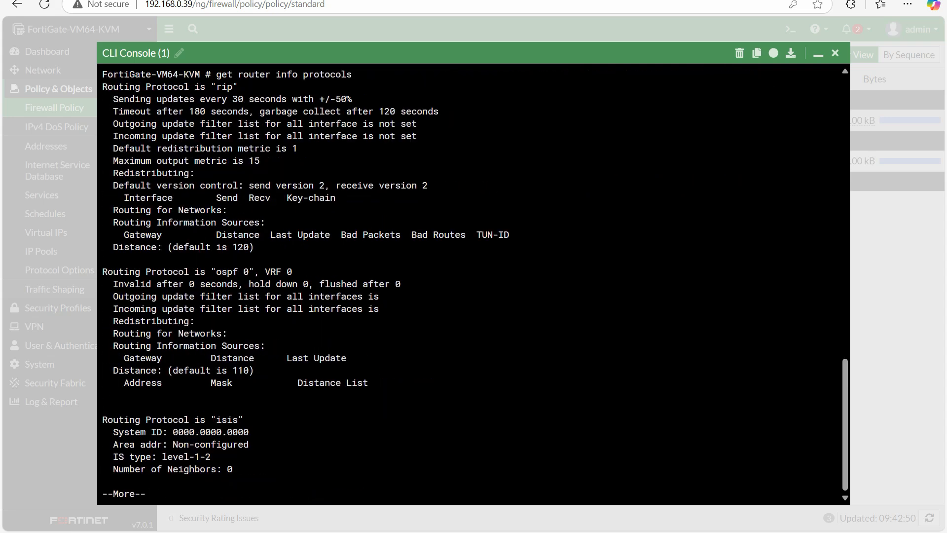
{"action": "key", "text": "space"}
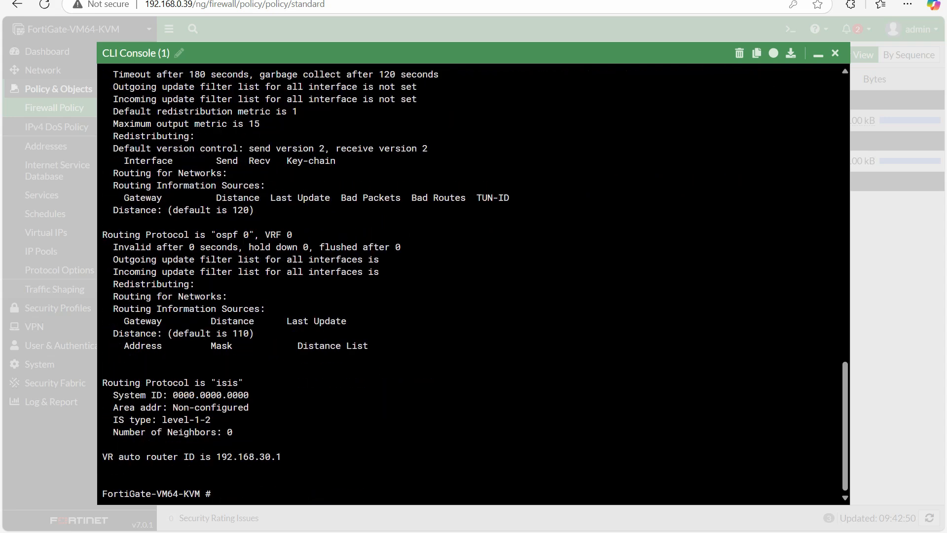
Shorten the recalled command to "get router info", list its options again, and run it
{"action": "key", "text": "Up"}
{"action": "key", "text": "BackSpace"}
{"action": "key", "text": "BackSpace"}
{"action": "key", "text": "BackSpace"}
{"action": "key", "text": "BackSpace"}
{"action": "key", "text": "BackSpace"}
{"action": "key", "text": "BackSpace"}
{"action": "key", "text": "BackSpace"}
{"action": "key", "text": "BackSpace"}
{"action": "key", "text": "BackSpace"}
{"action": "key", "text": "question"}
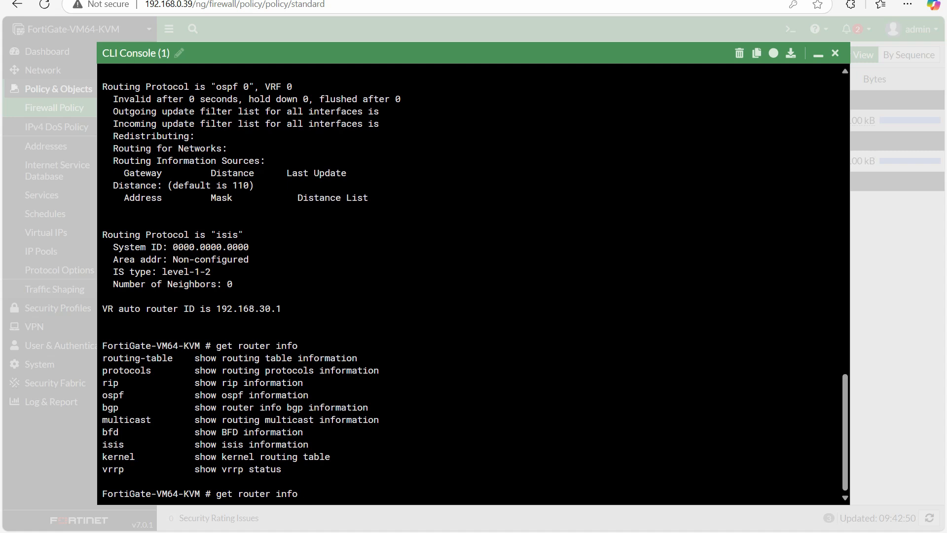
{"action": "key", "text": "Return"}
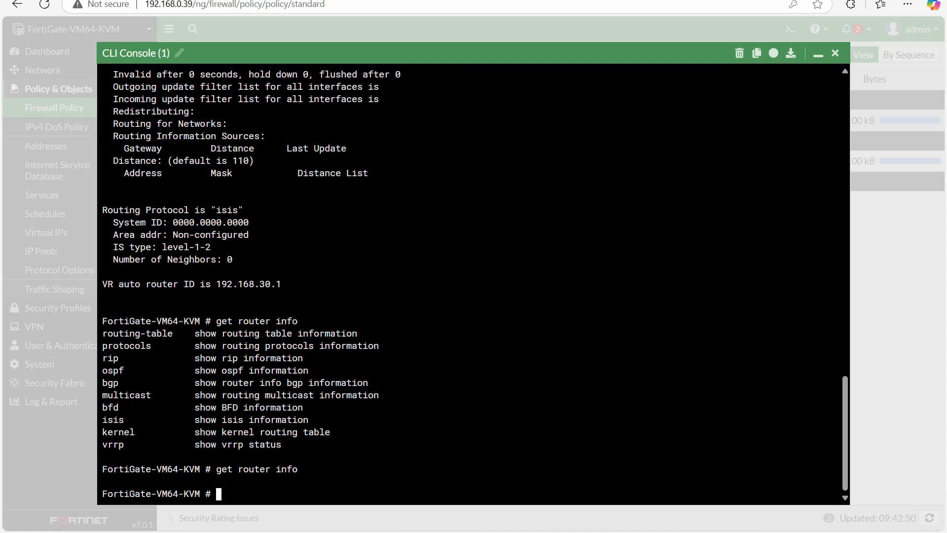
Display all active routes on the FortiGate with "get router info routing-table all"
{"action": "type", "text": "get"}
{"action": "type", "text": " router "}
{"action": "type", "text": "route-map"}
{"action": "key", "text": "BackSpace"}
{"action": "key", "text": "BackSpace"}
{"action": "key", "text": "BackSpace"}
{"action": "key", "text": "BackSpace"}
{"action": "key", "text": "BackSpace"}
{"action": "key", "text": "BackSpace"}
{"action": "key", "text": "BackSpace"}
{"action": "key", "text": "BackSpace"}
{"action": "key", "text": "BackSpace"}
{"action": "type", "text": "info r"}
{"action": "key", "text": "Tab"}
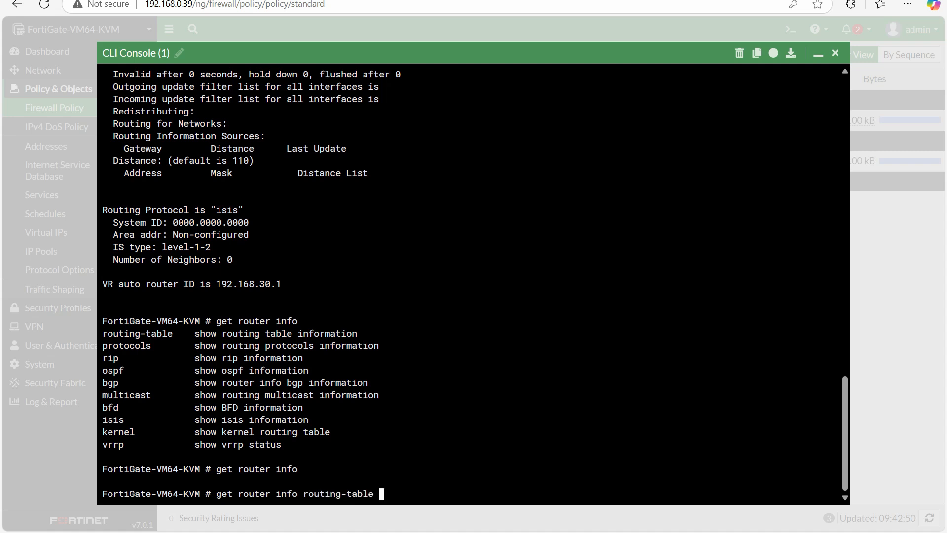
{"action": "type", "text": "all"}
{"action": "key", "text": "Return"}
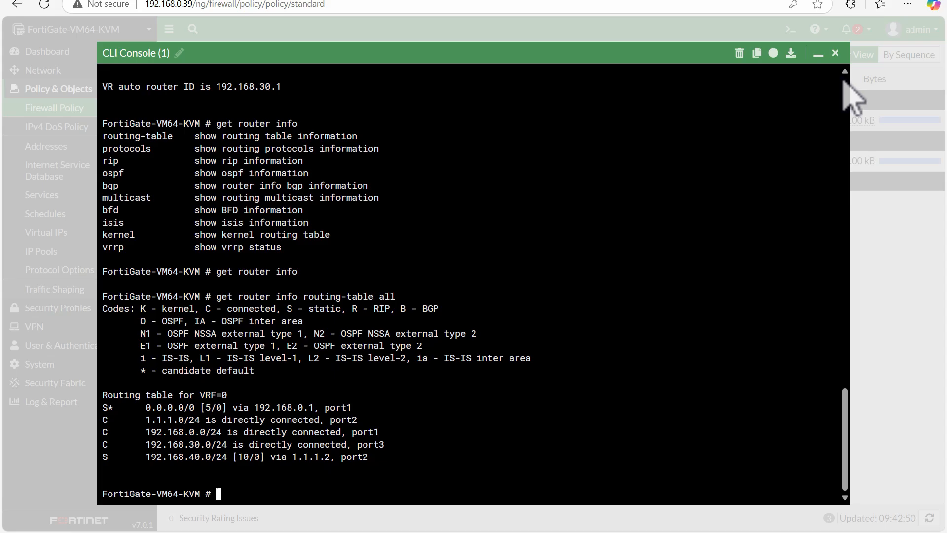
Close the CLI console and reload the firewall policy list
{"action": "left_click", "coordinate": [835, 53]}
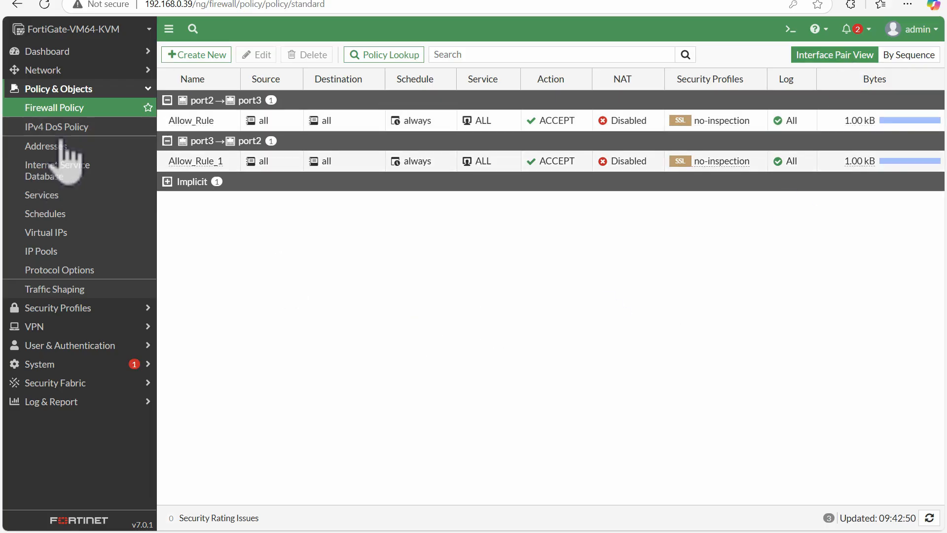
{"action": "left_click", "coordinate": [67, 110]}
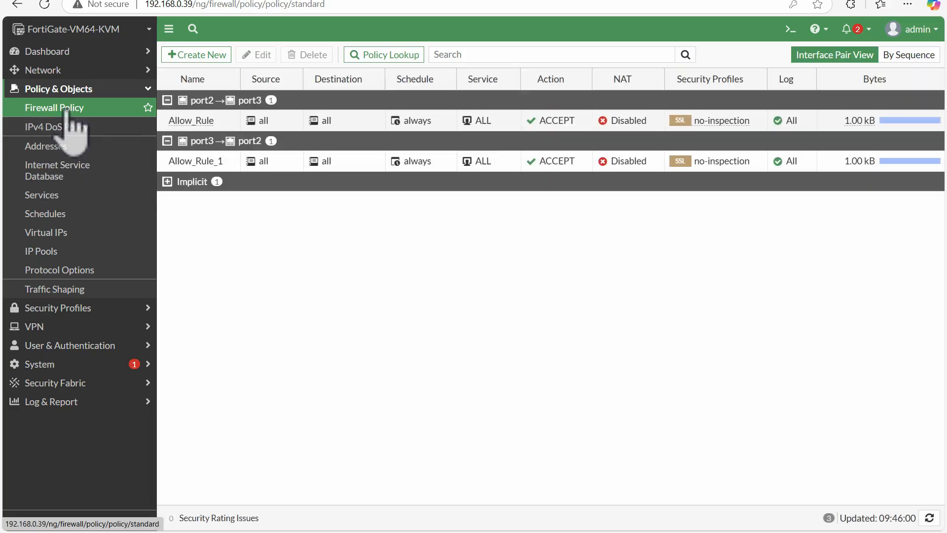